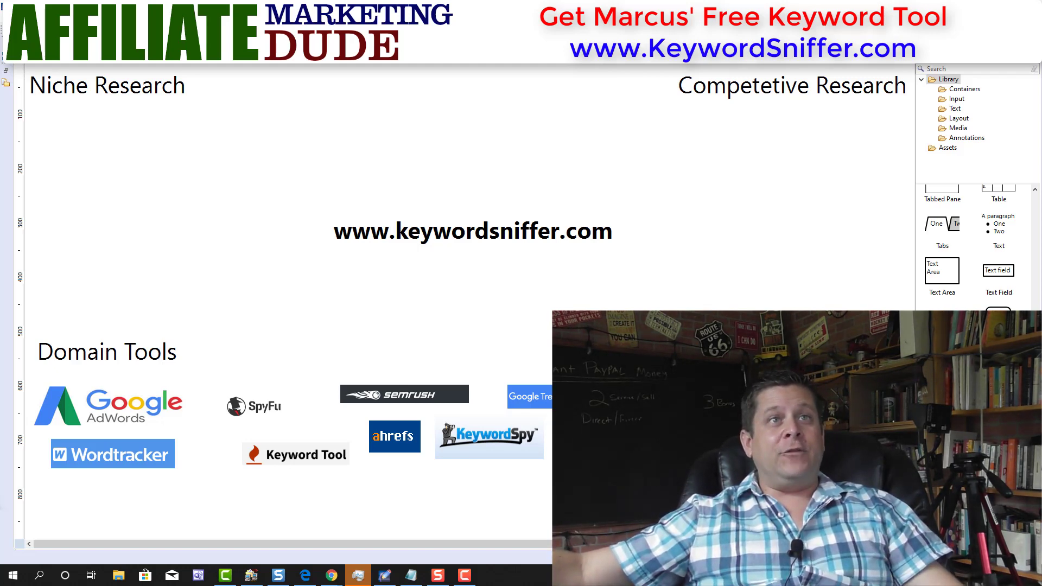
- Switch to Chrome, look at the Affiliate Marketing Dude extension's menu, and return to the mockup canvas
key(alt+Tab)
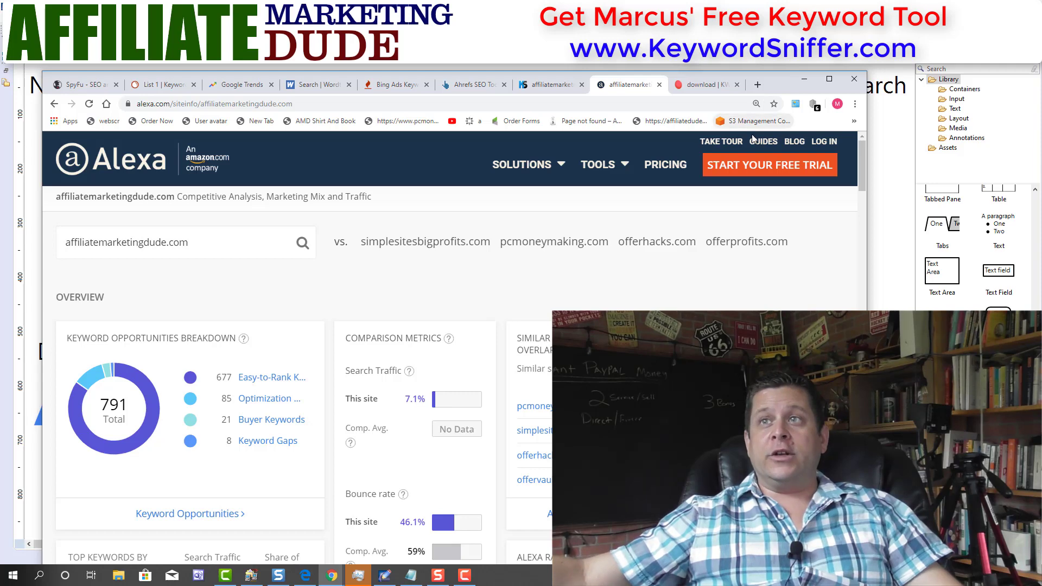
click(796, 104)
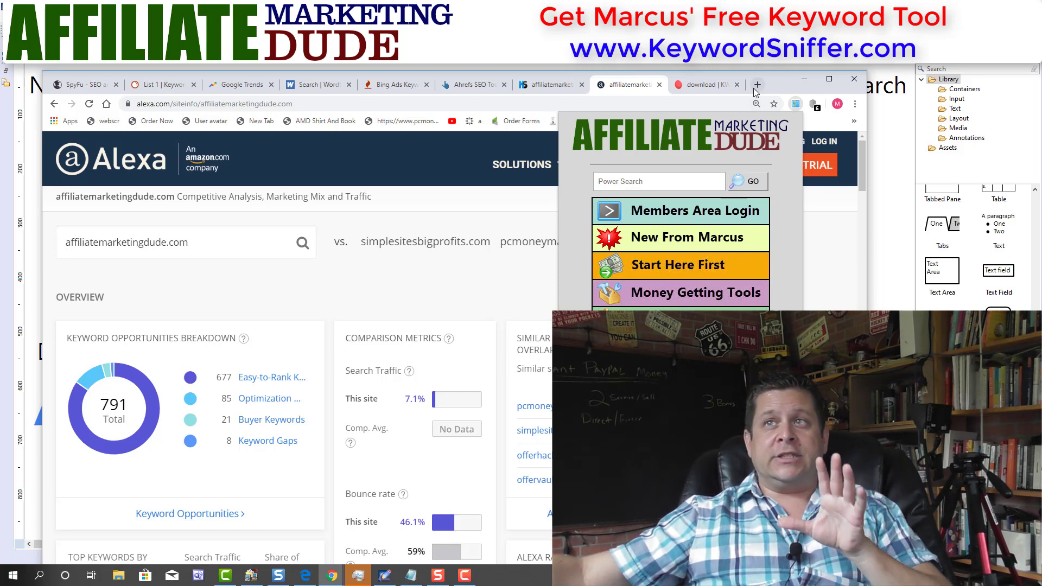
click(780, 77)
click(805, 79)
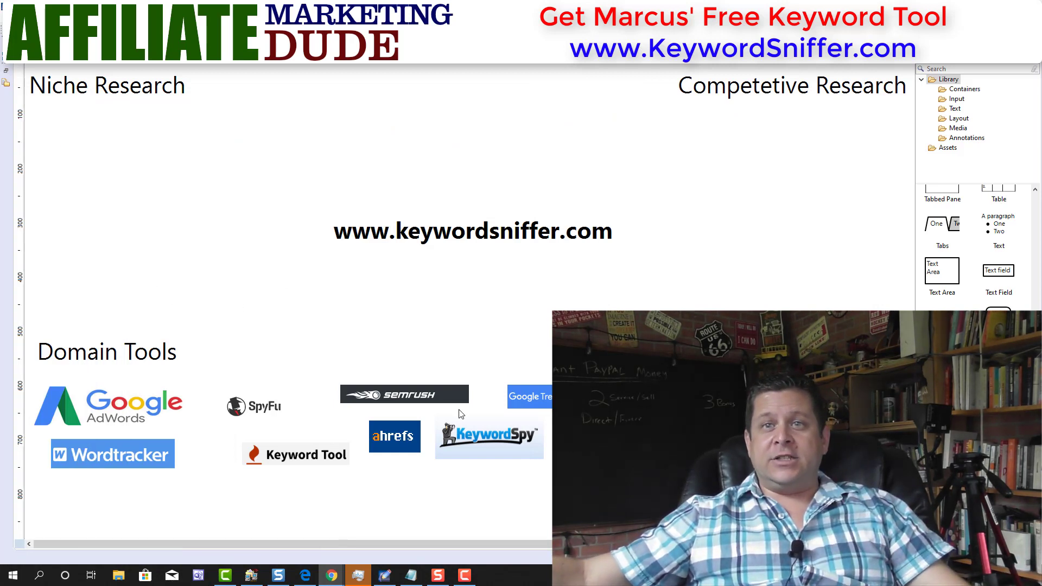
- Move the Google AdWords logo from the Domain Tools area to just under the Niche Research heading
drag(112, 417, 108, 141)
click(205, 157)
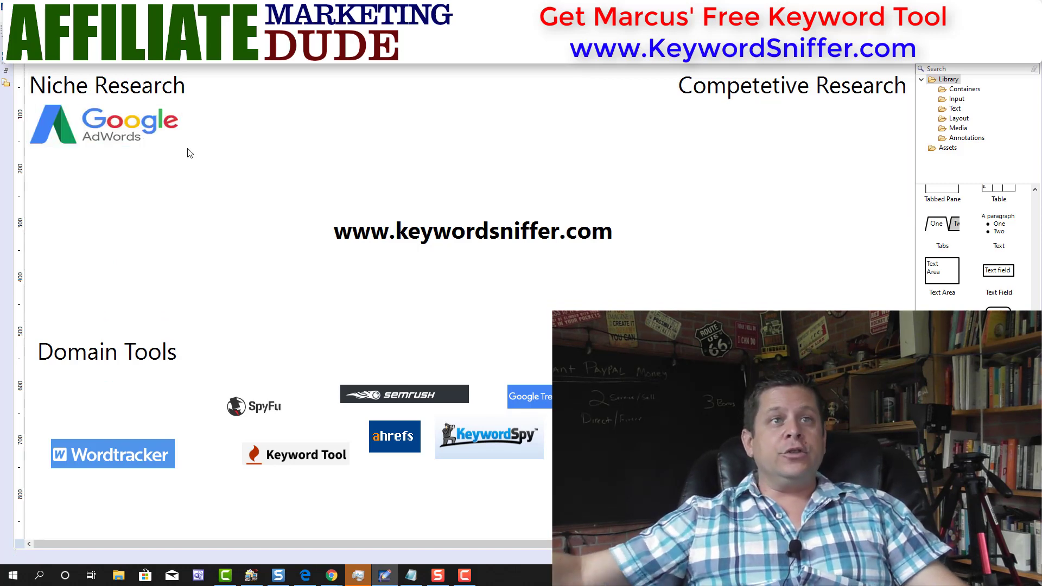
- Switch to Google Ads in Edge and open the manager account from the account list
click(305, 575)
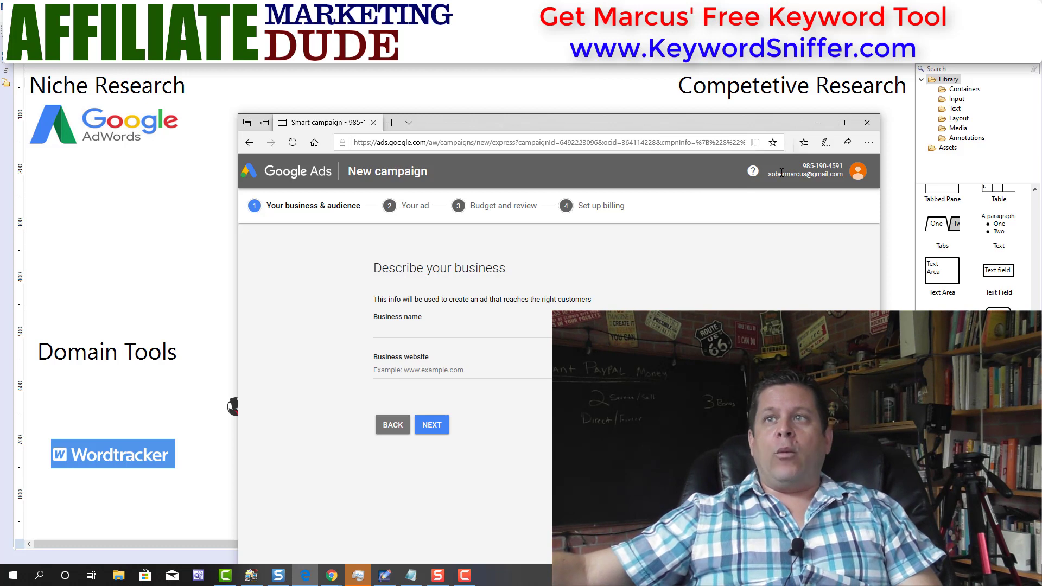
click(864, 180)
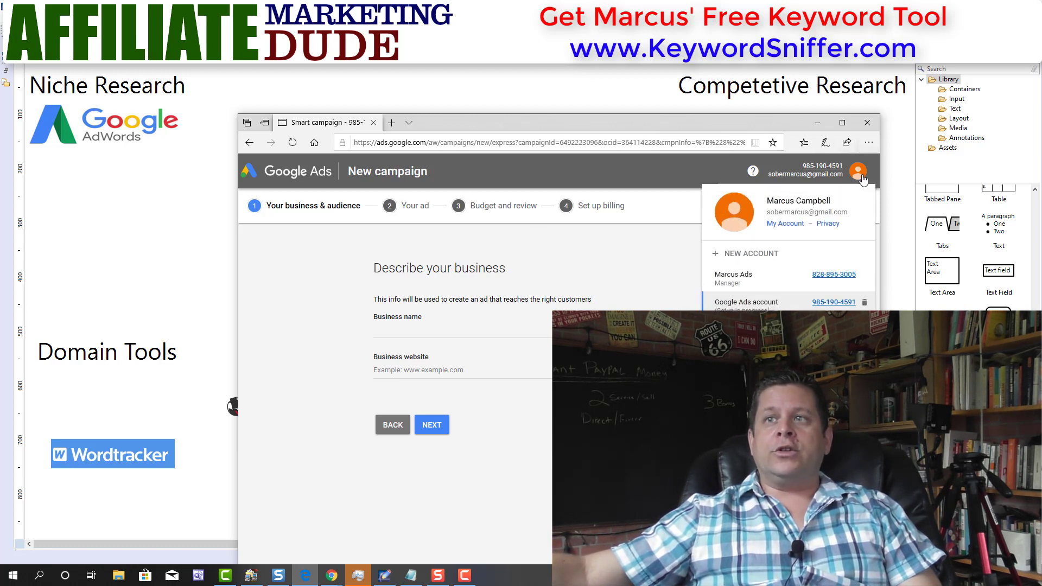
click(772, 282)
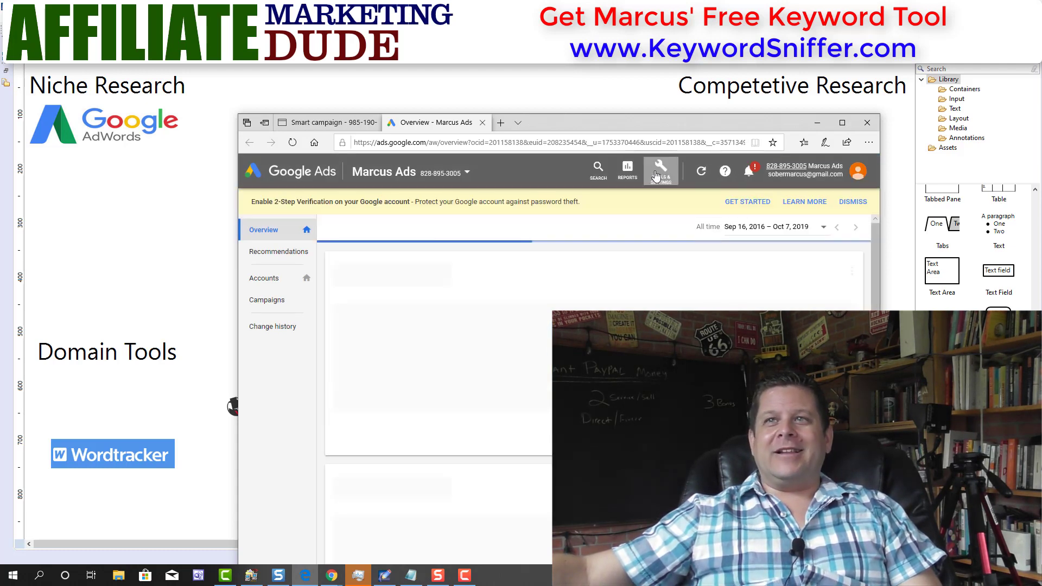
- Open Keyword Planner and choose talksober as the active account
click(657, 175)
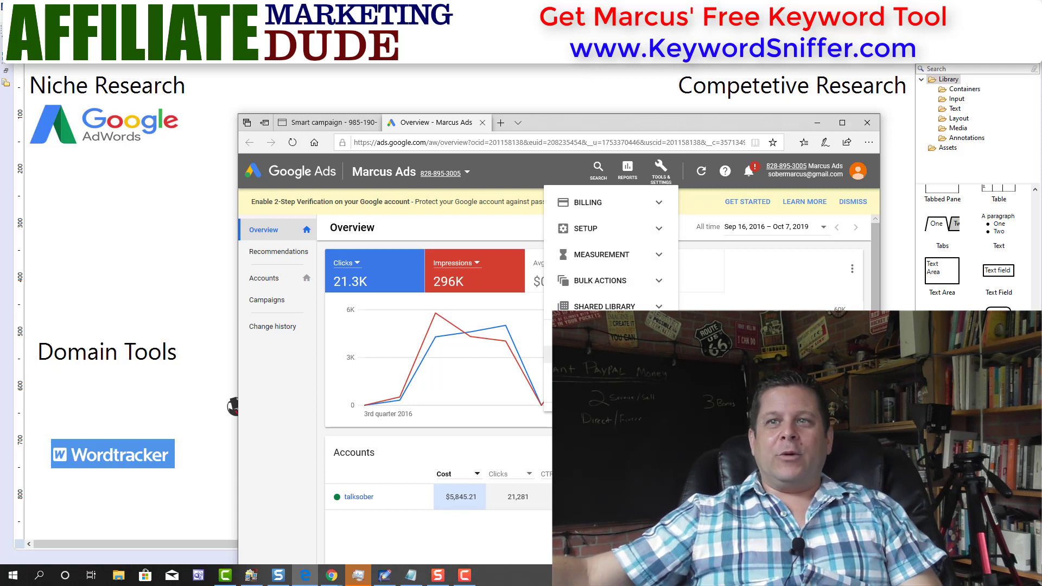
click(597, 372)
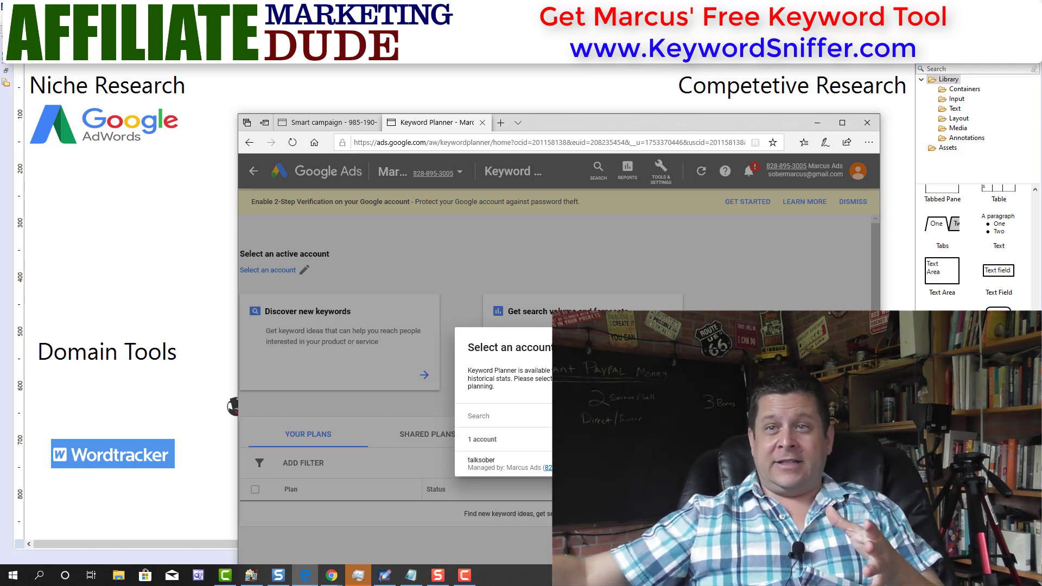
click(498, 466)
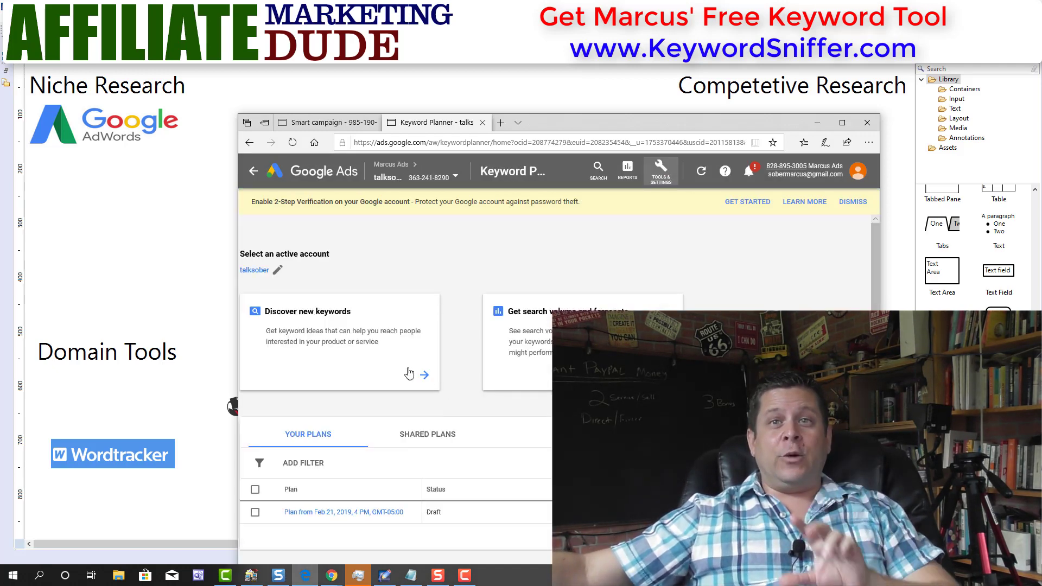
- Discover new keywords for "printable" without a domain filter and reposition the browser window over the canvas
click(305, 339)
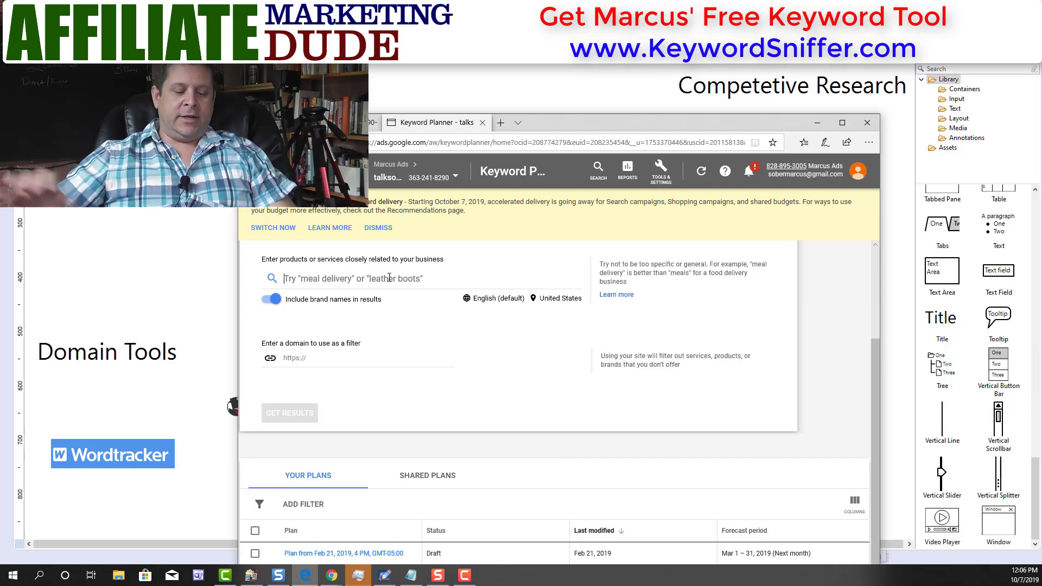
text(printable)
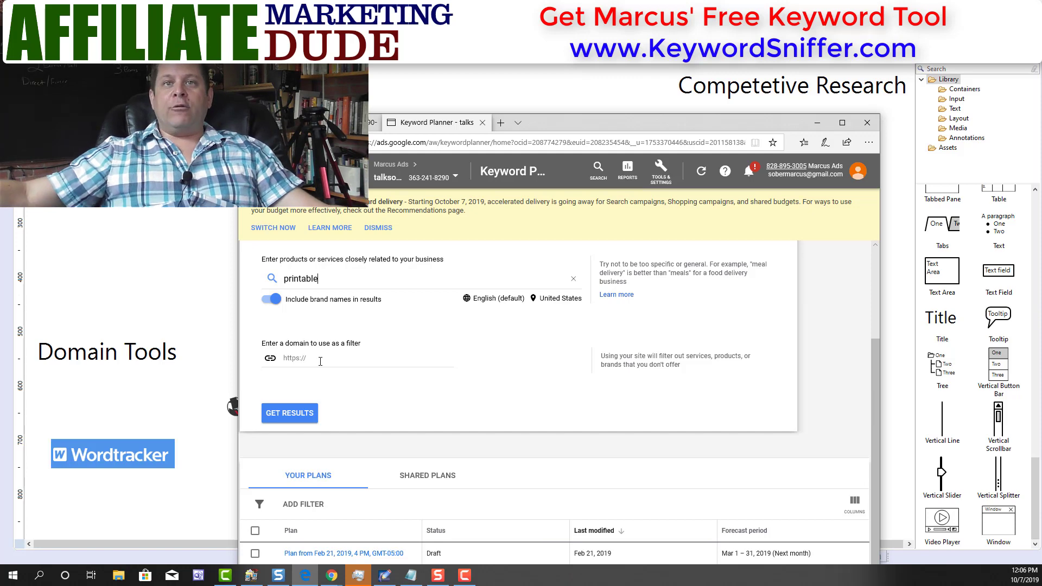
click(303, 414)
drag(567, 121, 497, 26)
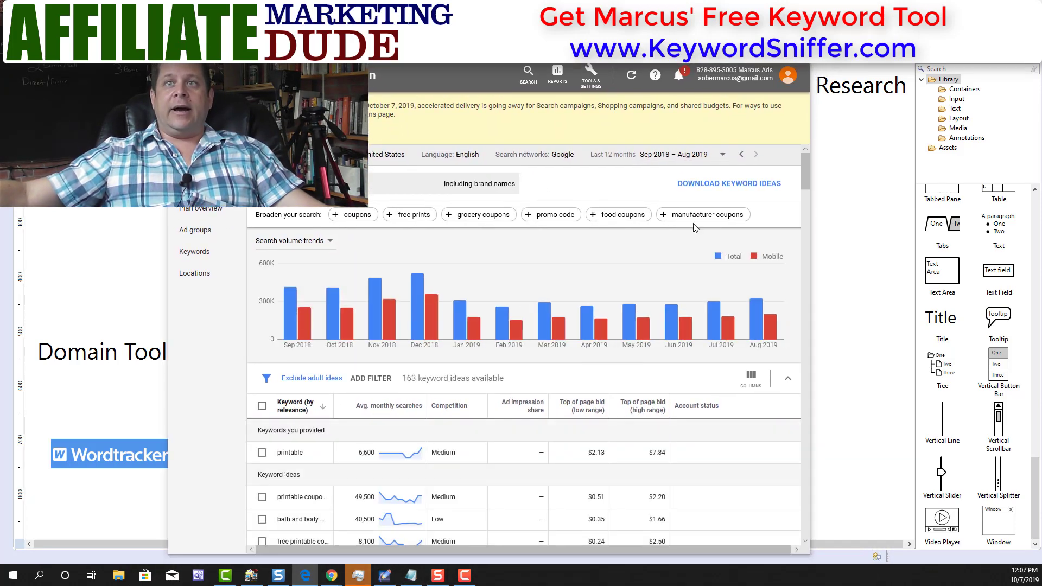
- Widen the Keyword column and sort the keyword ideas by competition, followed by average monthly searches
scroll(467, 351, down, 2)
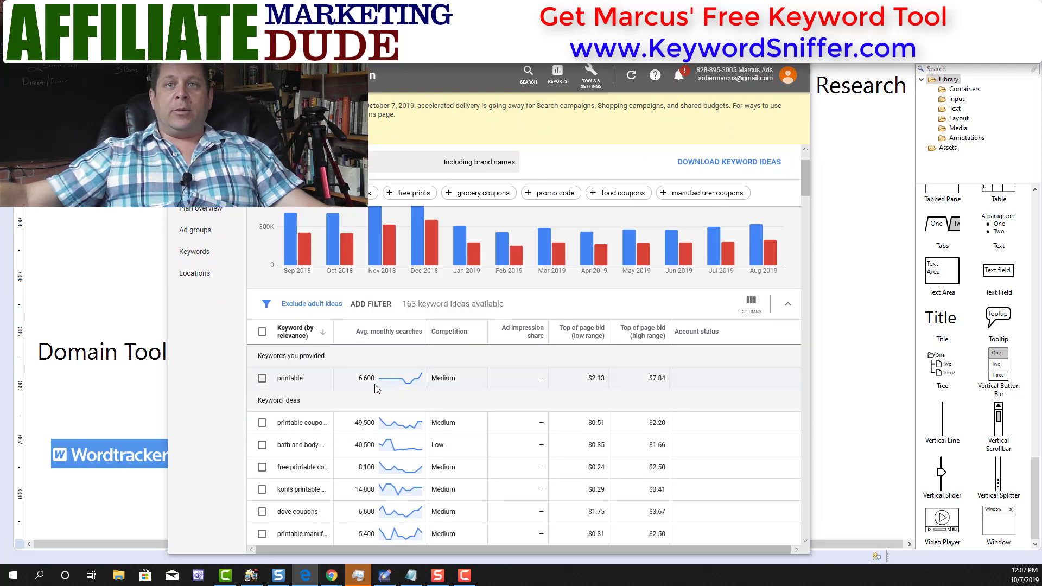
drag(335, 328, 503, 330)
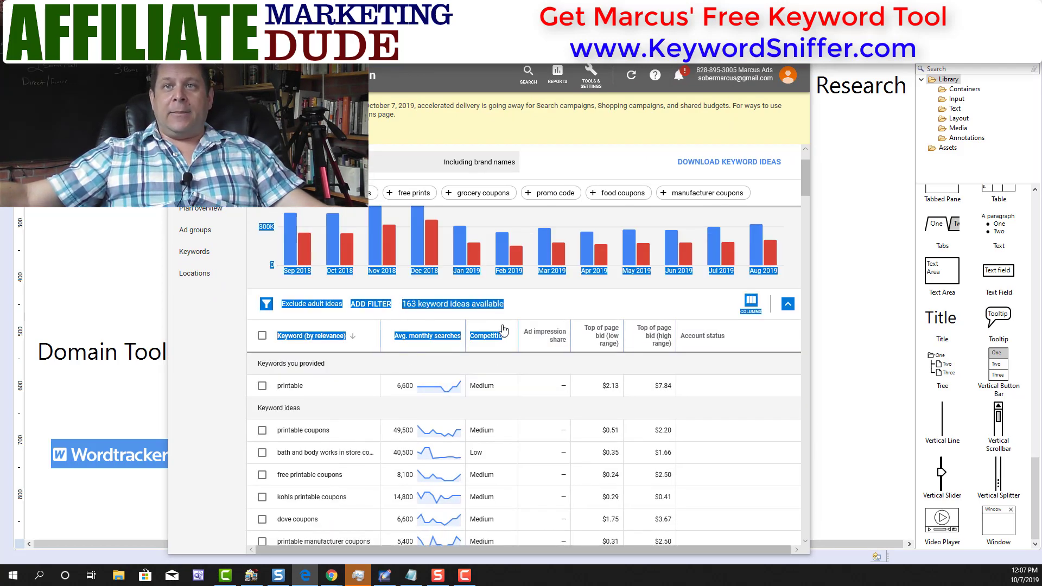
click(503, 329)
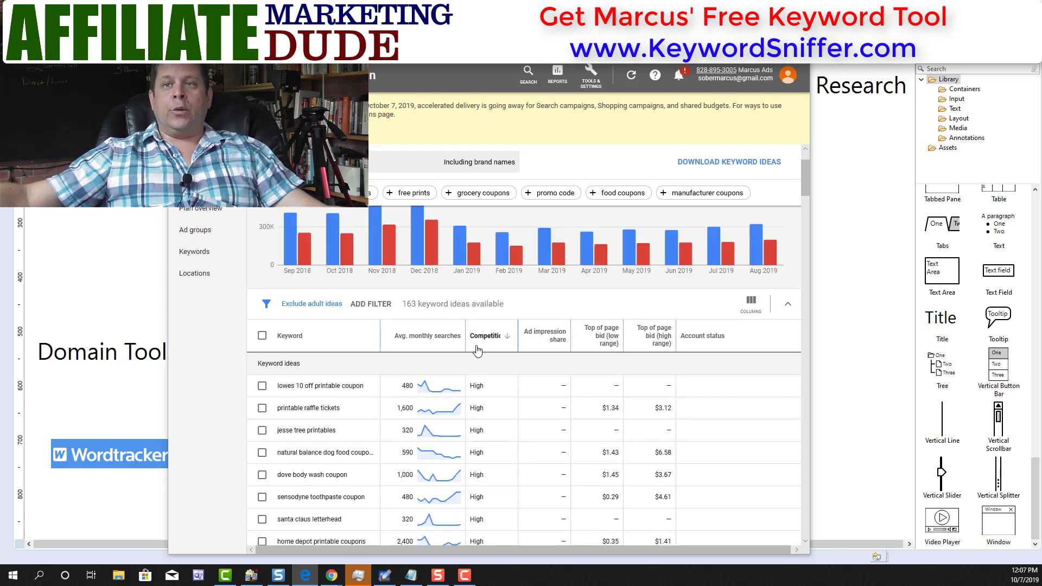
click(429, 339)
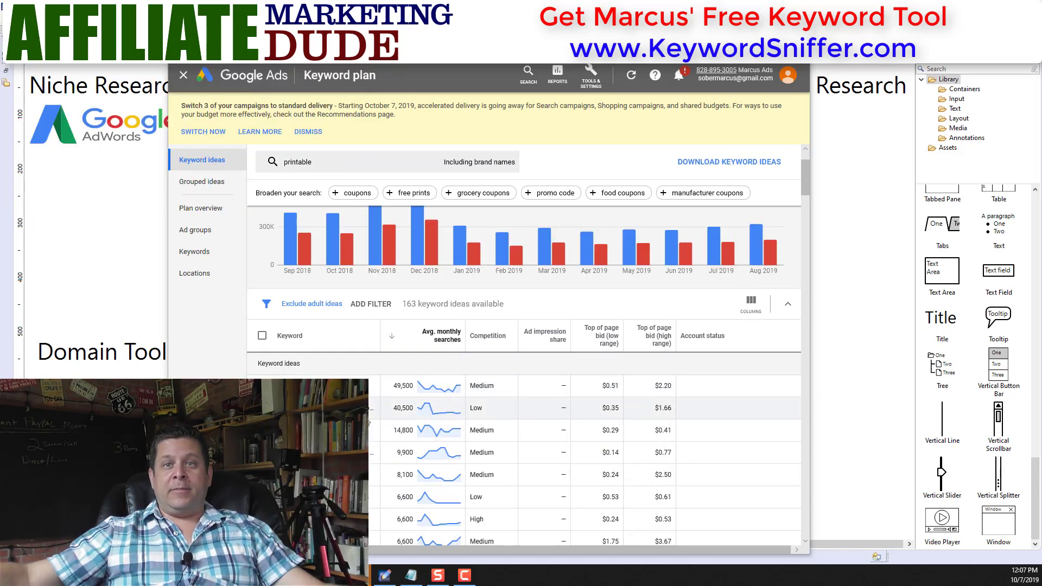
- Review the sorted "printable" keyword ideas and widen the Keyword column further
scroll(368, 422, down, 4)
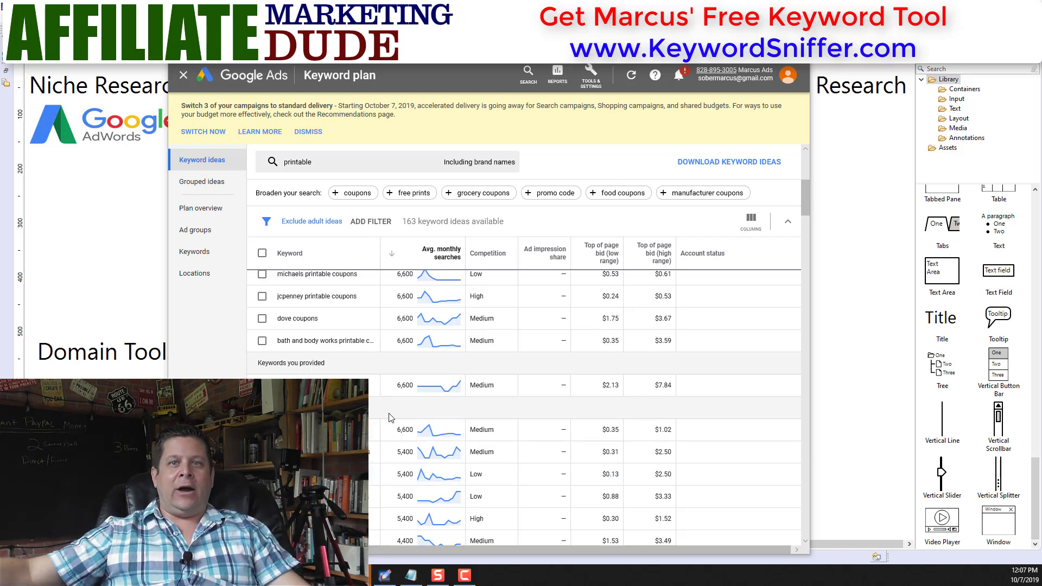
scroll(389, 418, up, 5)
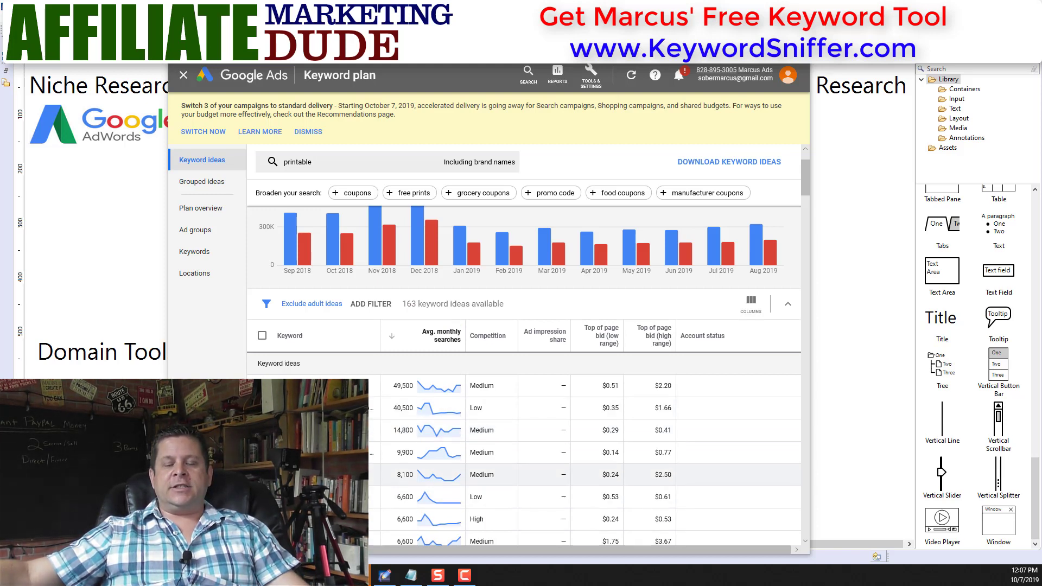
drag(381, 335, 414, 335)
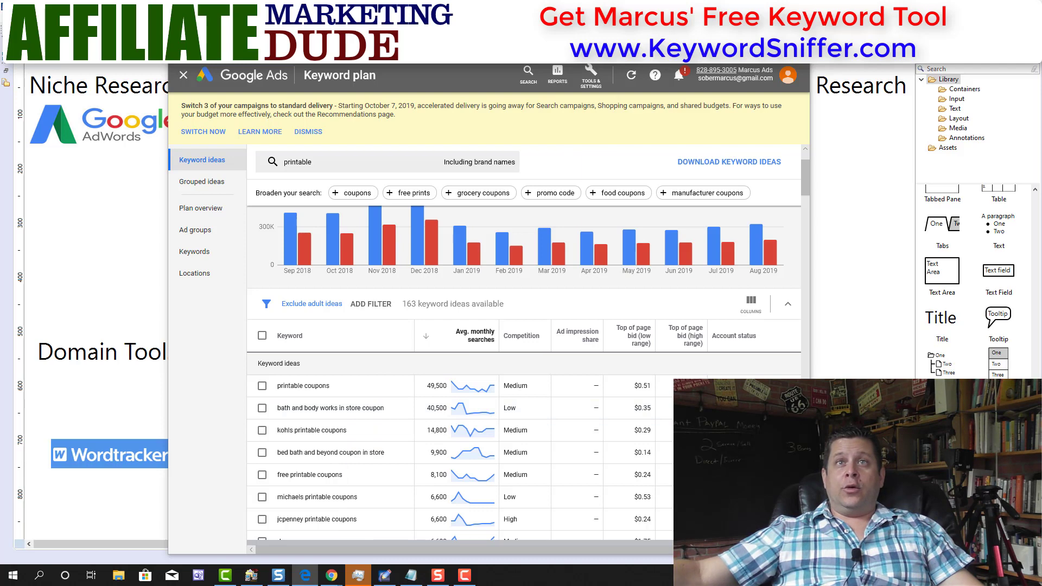
- Return to the mockup canvas and move the SpyFu logo under the Competetive Research heading
click(105, 130)
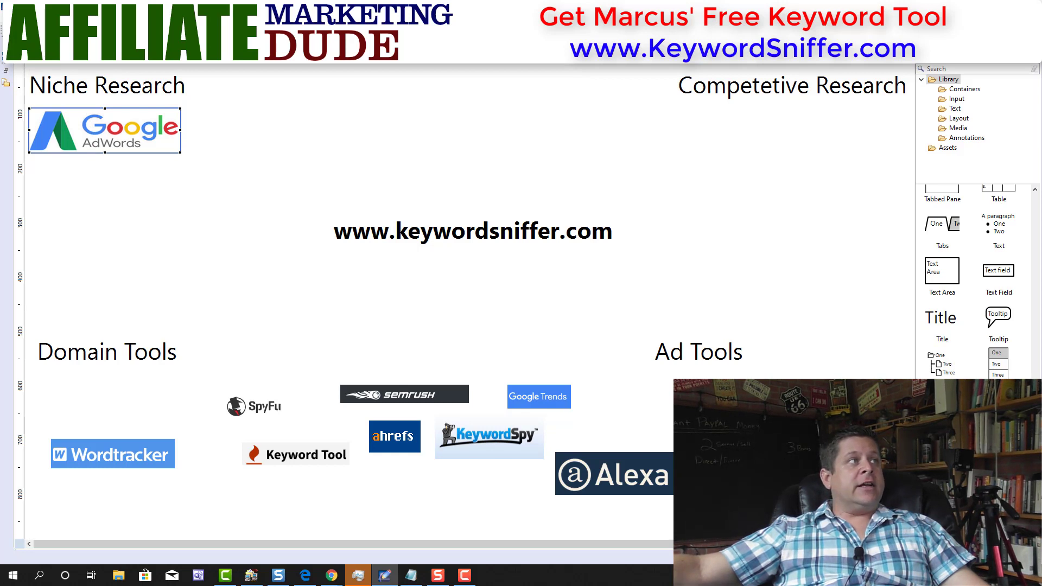
drag(275, 408, 724, 136)
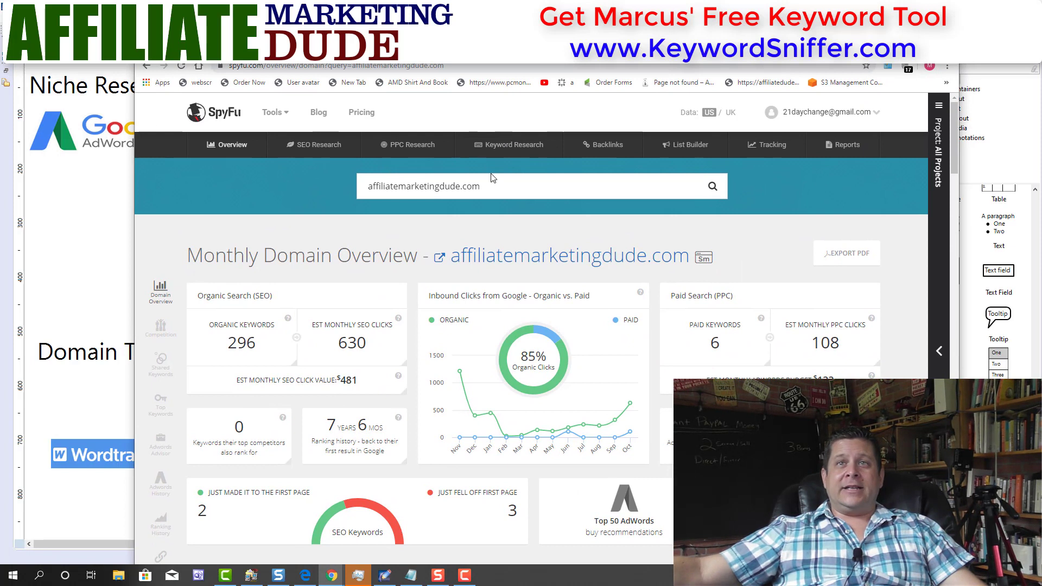
- Examine SpyFu's monthly domain overview for affiliatemarketingdude.com, including its organic and paid competitors and shared keywords
scroll(496, 310, down, 2)
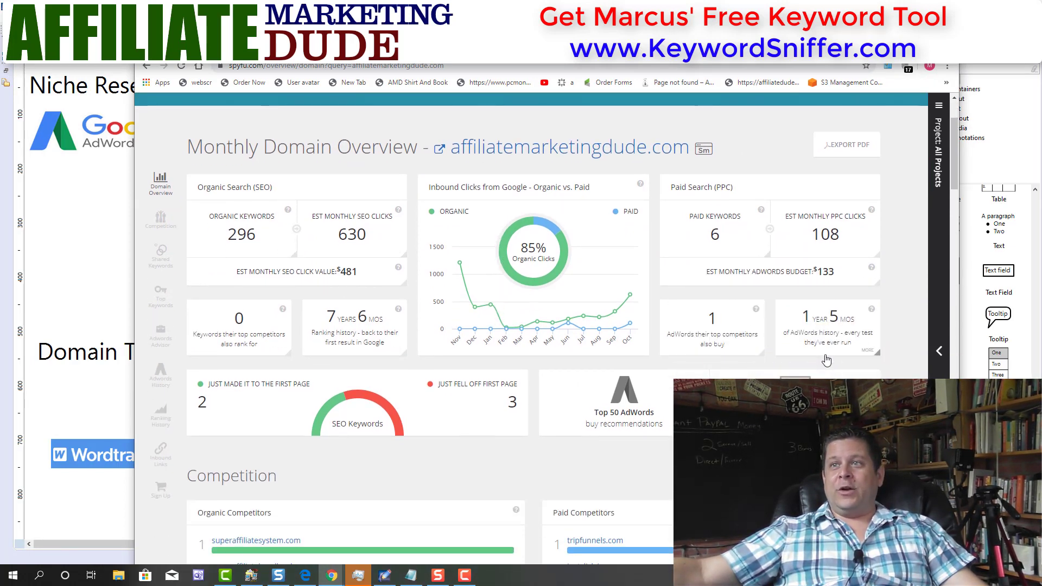
scroll(586, 266, down, 5)
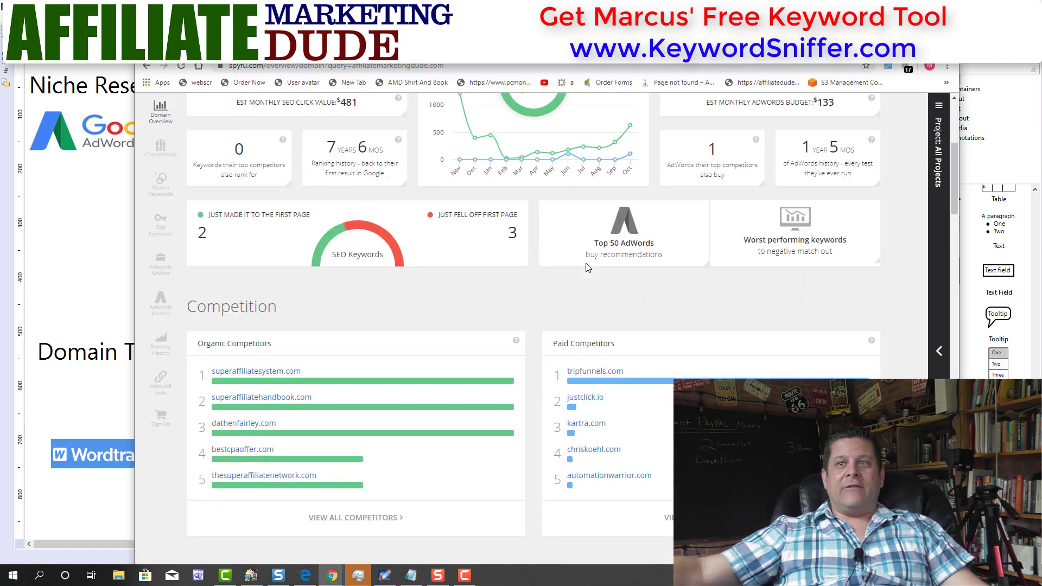
scroll(540, 376, down, 4)
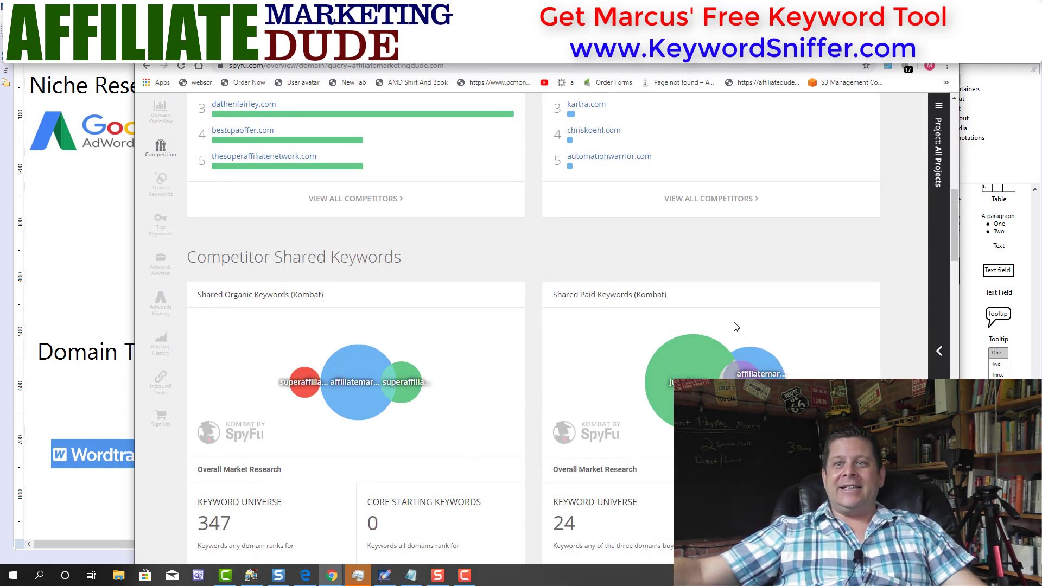
scroll(629, 330, down, 6)
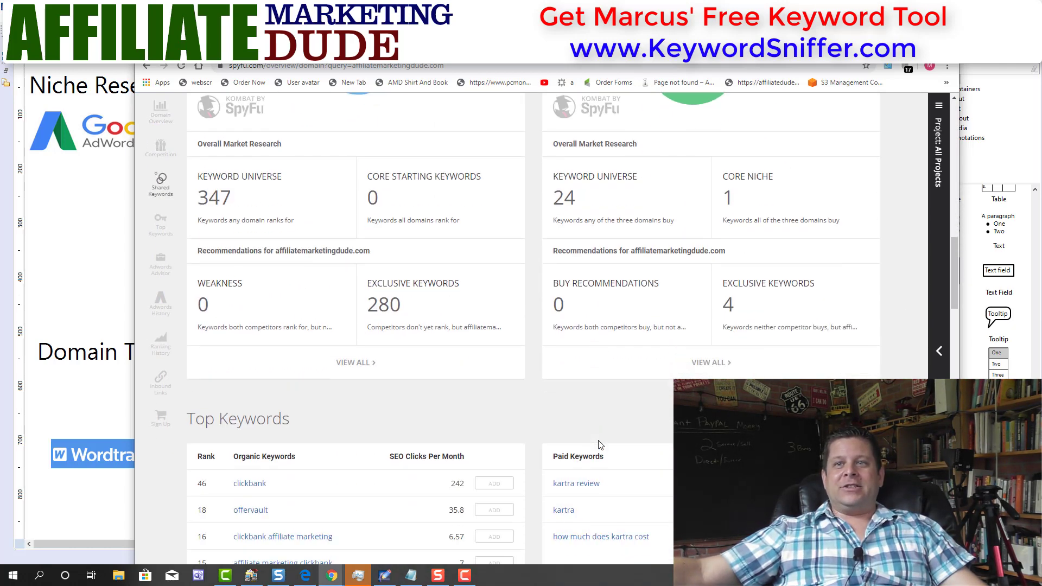
scroll(540, 338, up, 10)
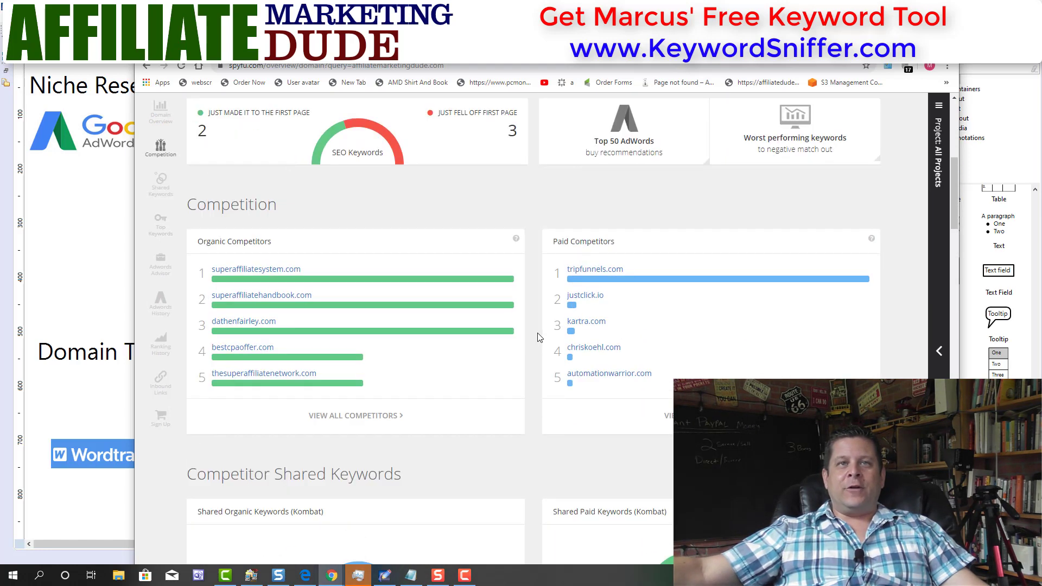
scroll(540, 338, up, 5)
scroll(423, 285, up, 2)
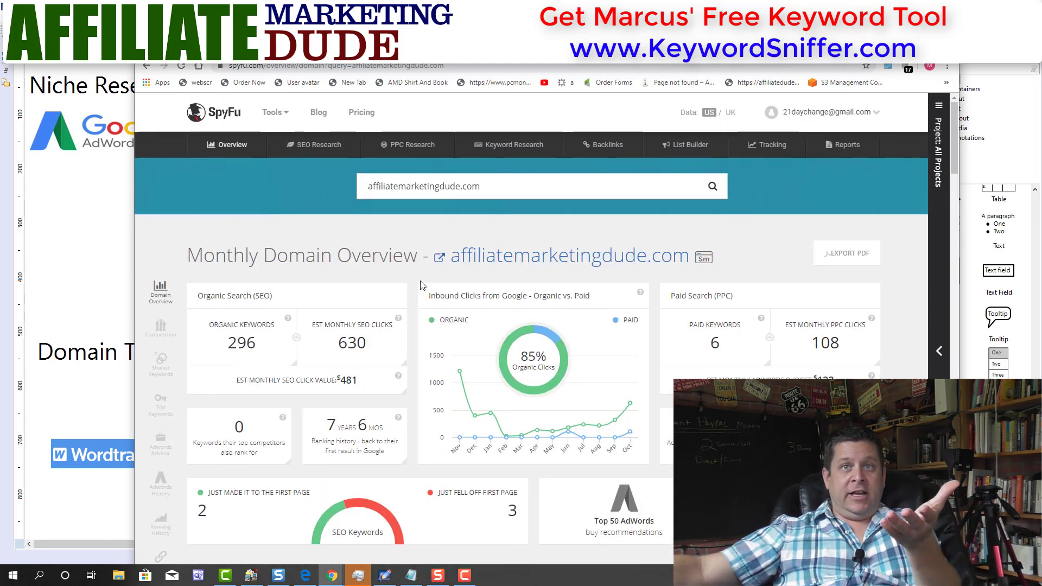
- Examine the SpyFu report from the competition section through top keywords, AdWords recommendations and history, rankings and inbound links
scroll(401, 280, down, 6)
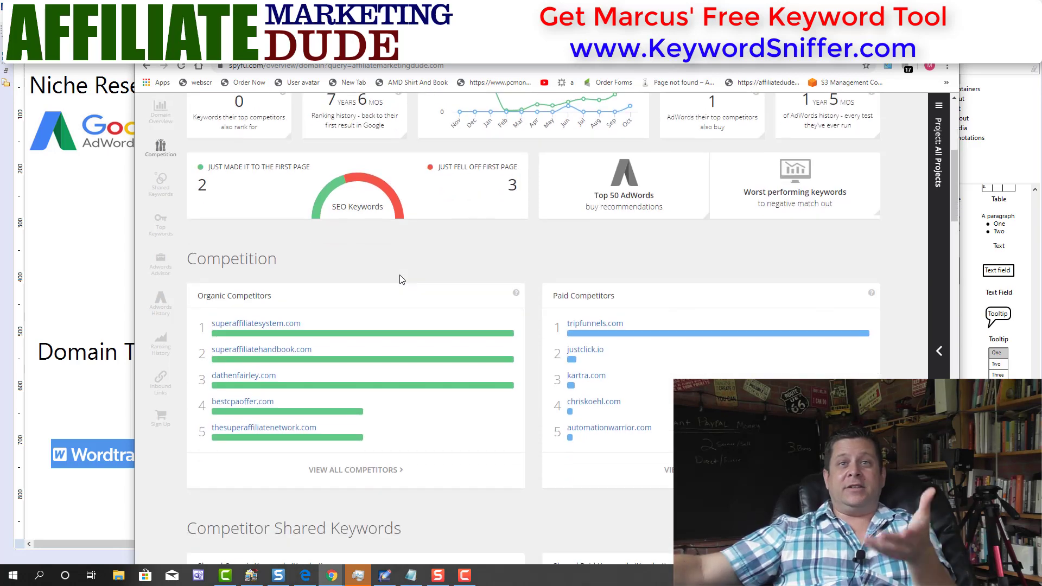
scroll(400, 278, down, 2)
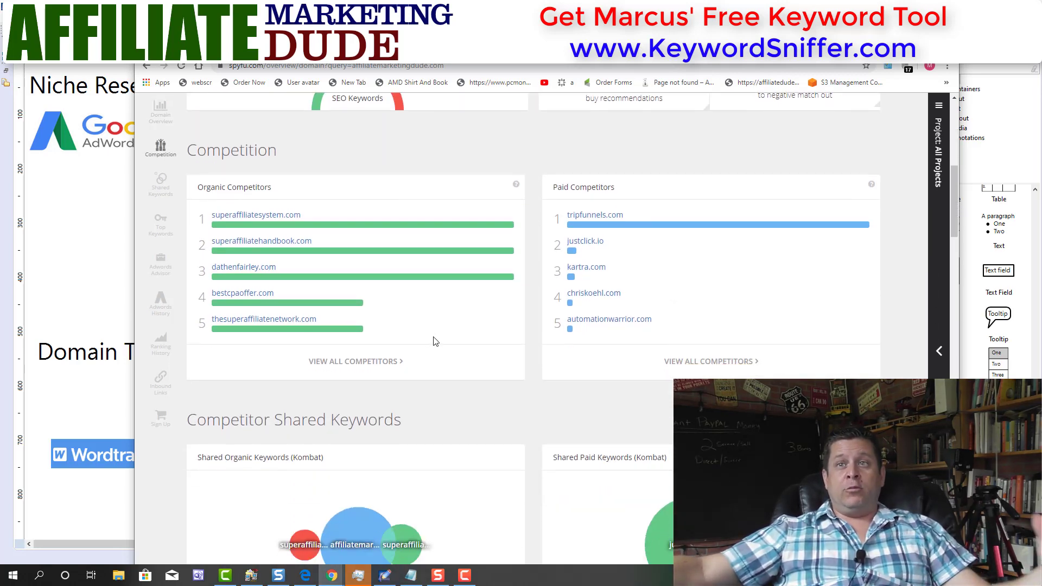
scroll(434, 338, down, 2)
scroll(433, 341, down, 7)
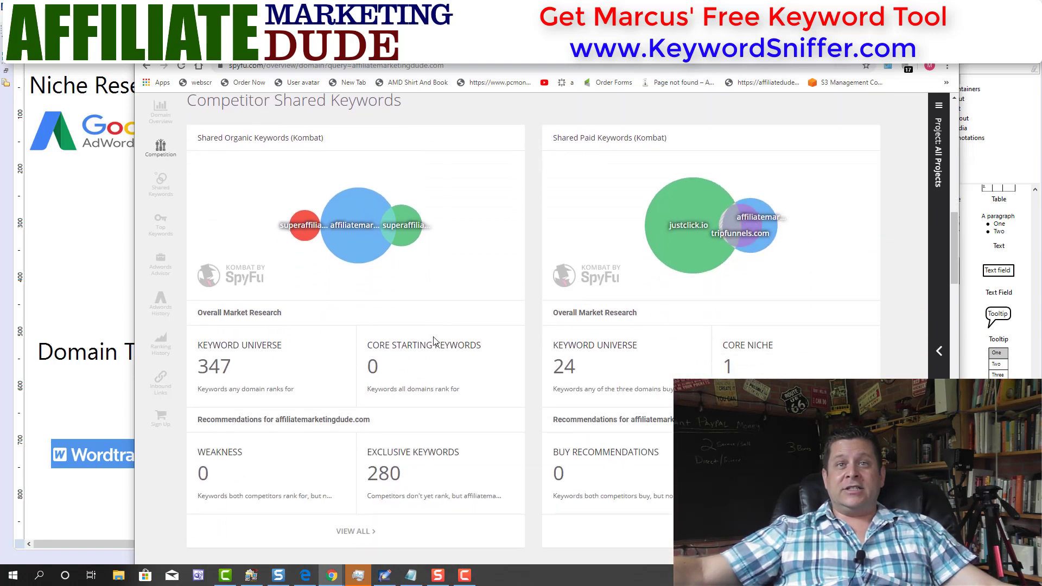
scroll(227, 198, down, 4)
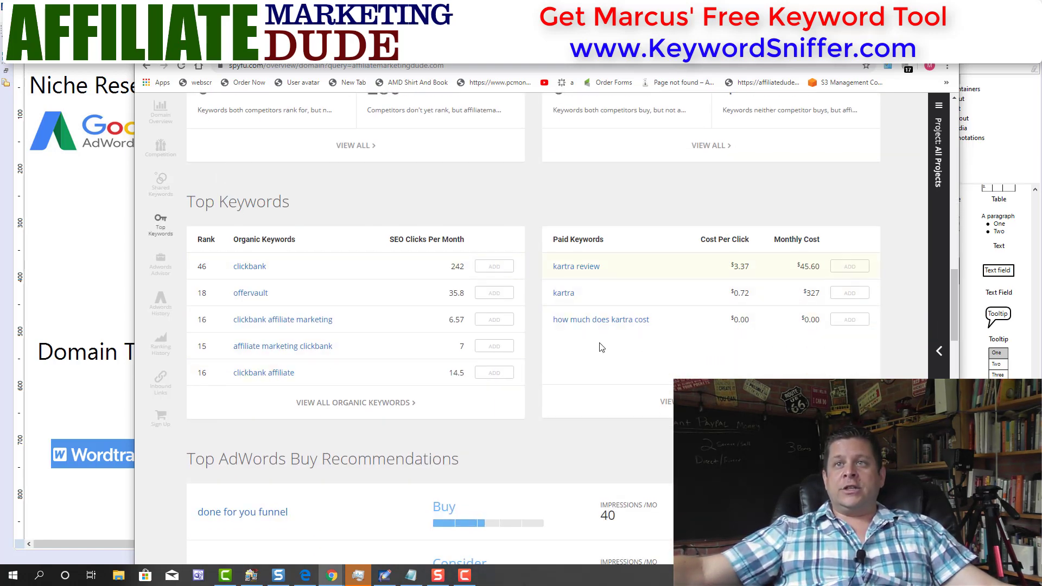
scroll(627, 276, down, 6)
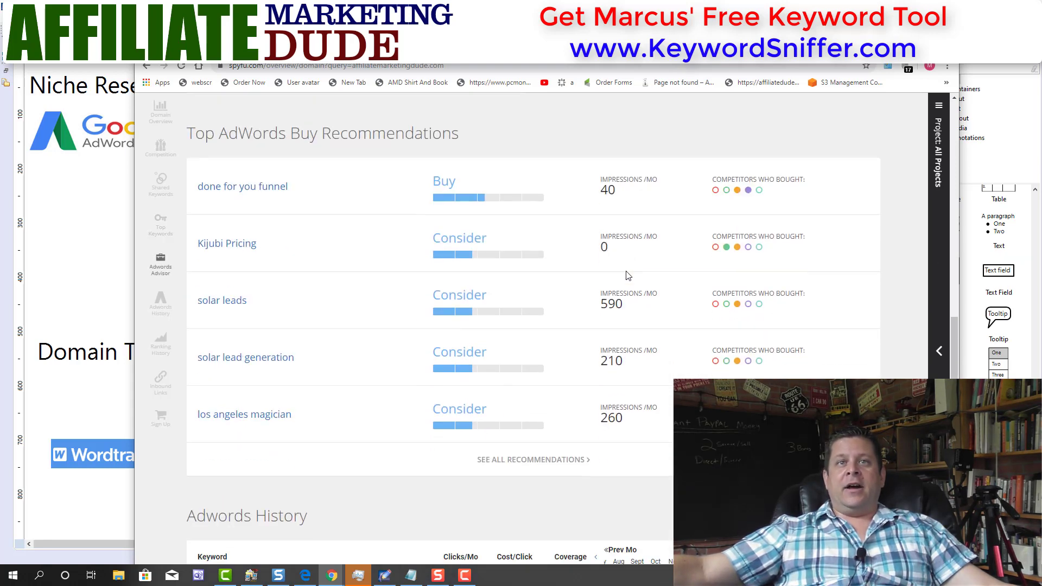
scroll(563, 331, down, 10)
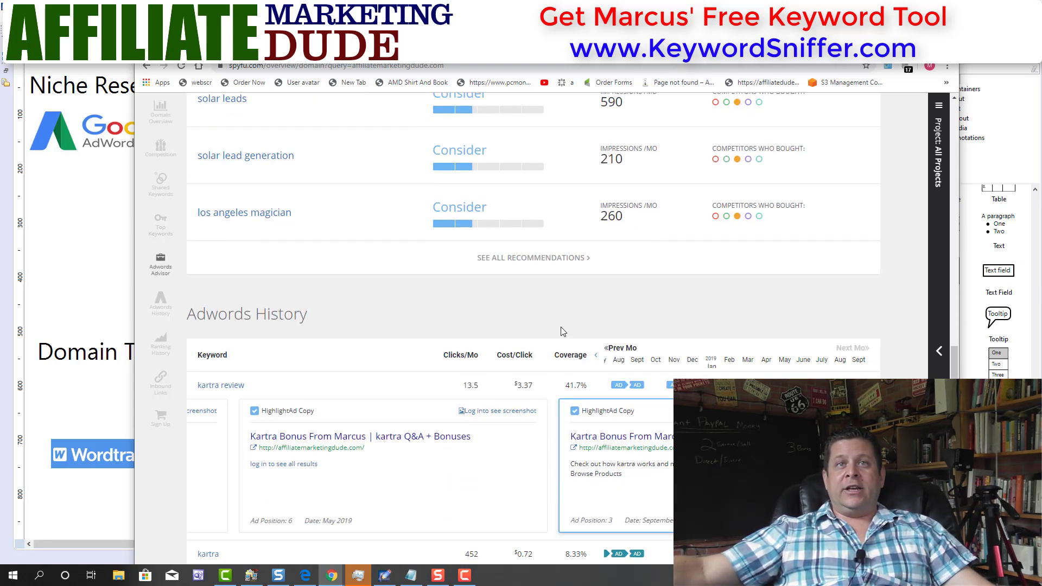
scroll(555, 442, down, 5)
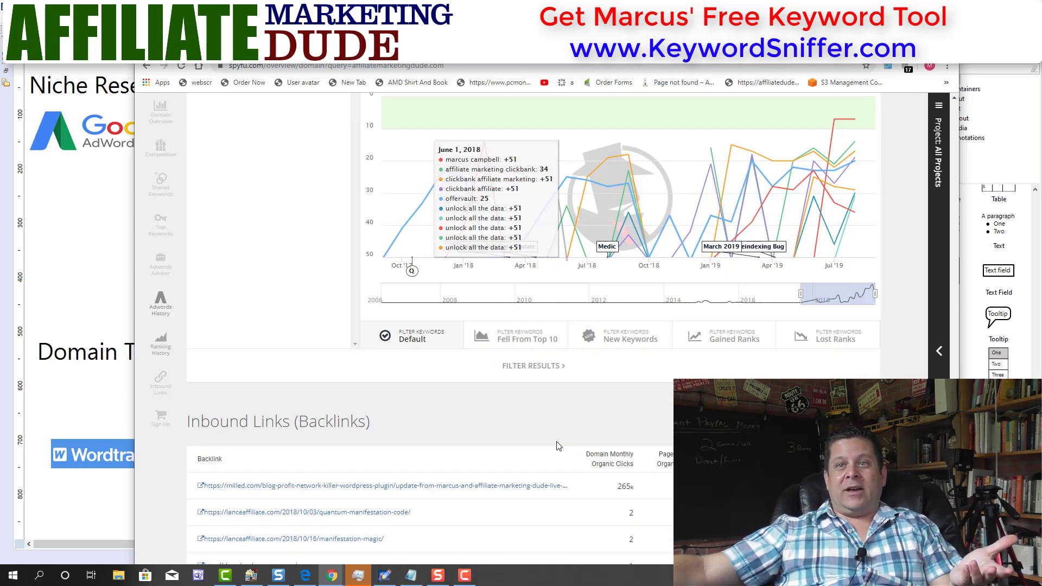
- Review SpyFu's overview of affiliatemarketingdude.com again, from the domain search through competitors to the top organic keywords, highlighting "clickbank"
scroll(556, 441, up, 4)
scroll(921, 163, up, 15)
scroll(921, 163, up, 10)
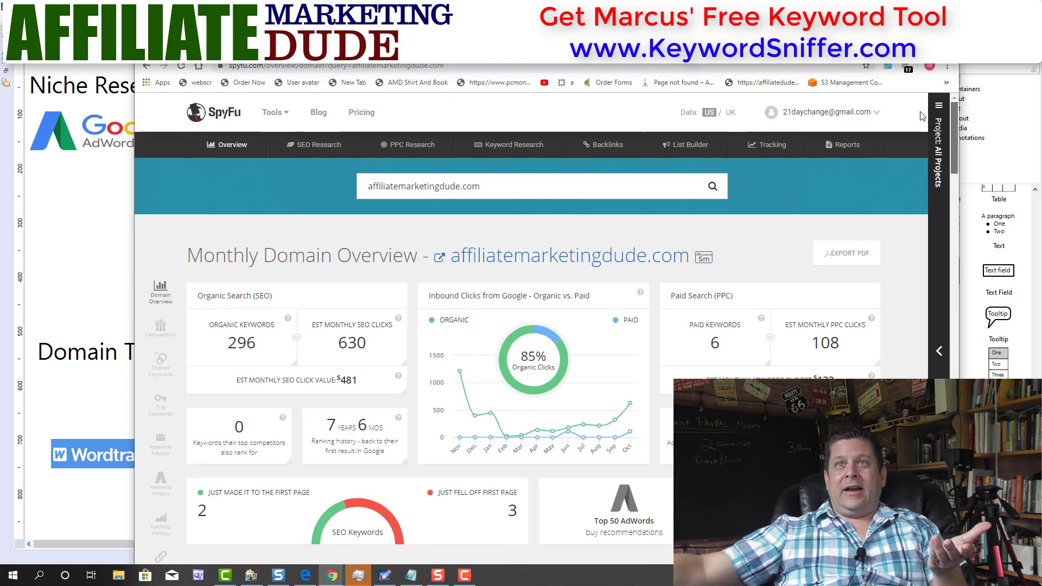
click(427, 183)
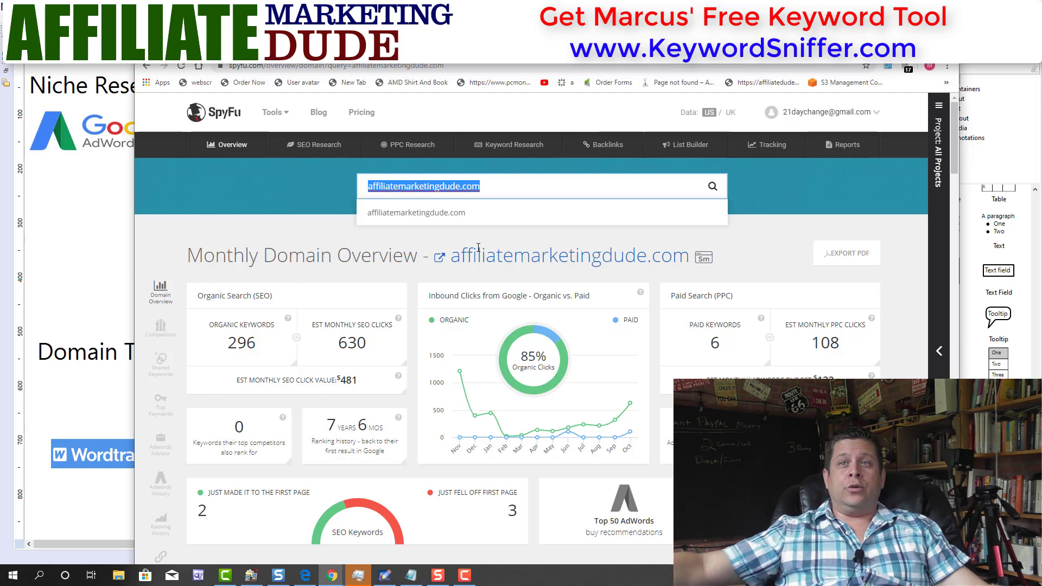
scroll(461, 268, down, 5)
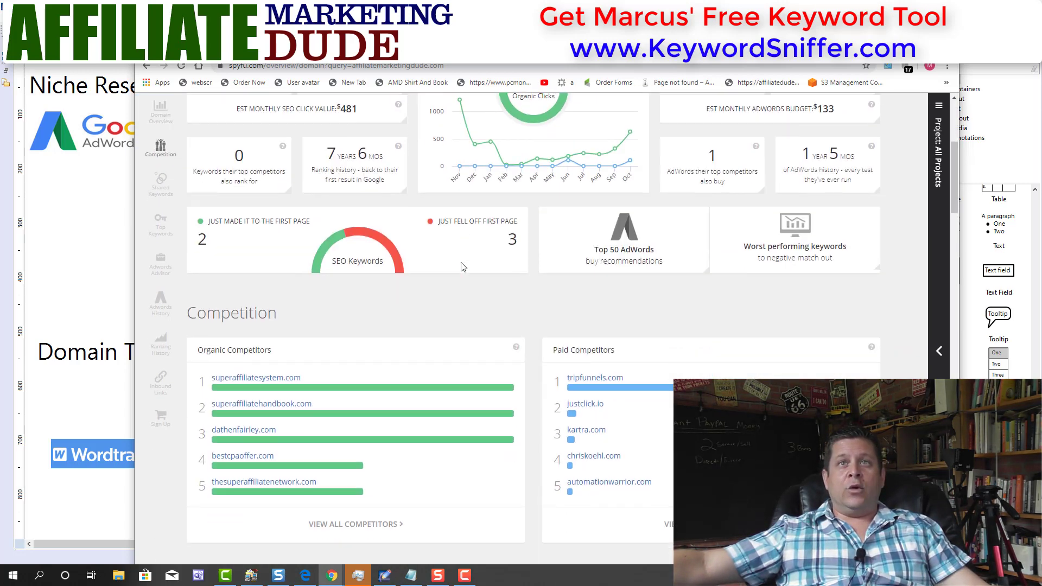
scroll(461, 267, down, 15)
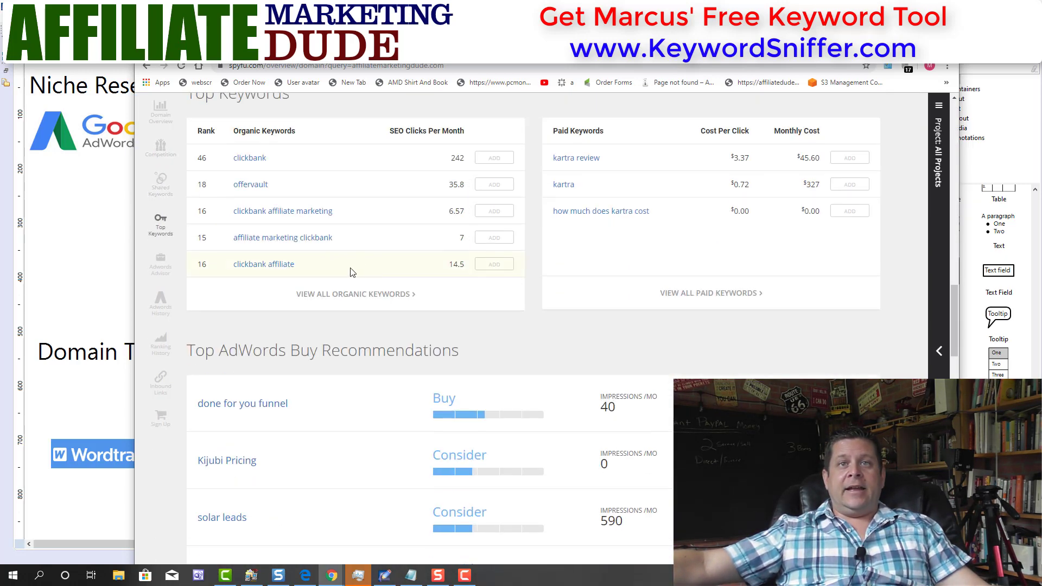
drag(303, 163, 229, 167)
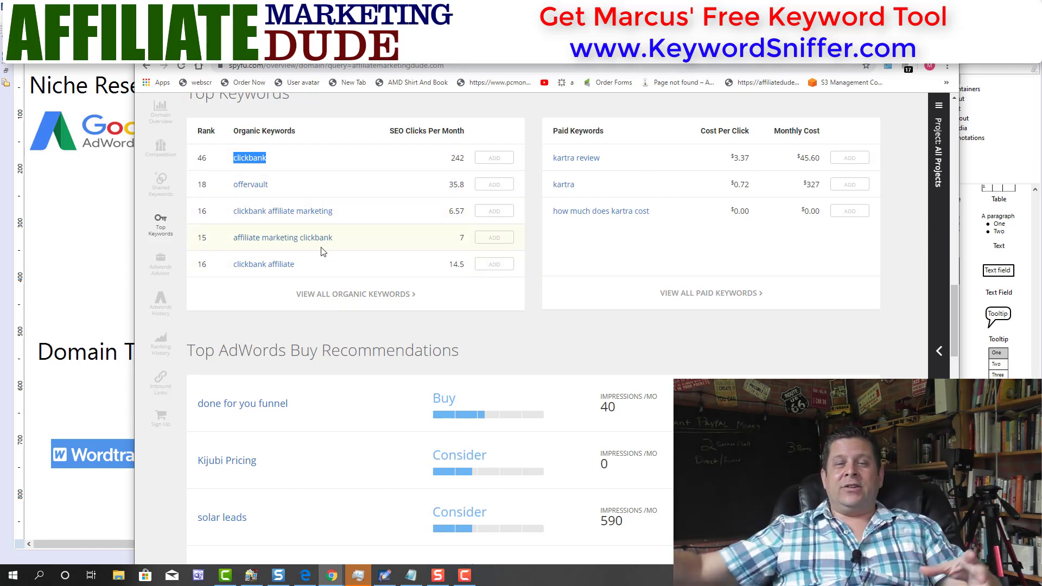
- Return to the mockup canvas, nudge the SpyFu logo closer to its heading and move the Wordtracker logo under Niche Research
click(897, 45)
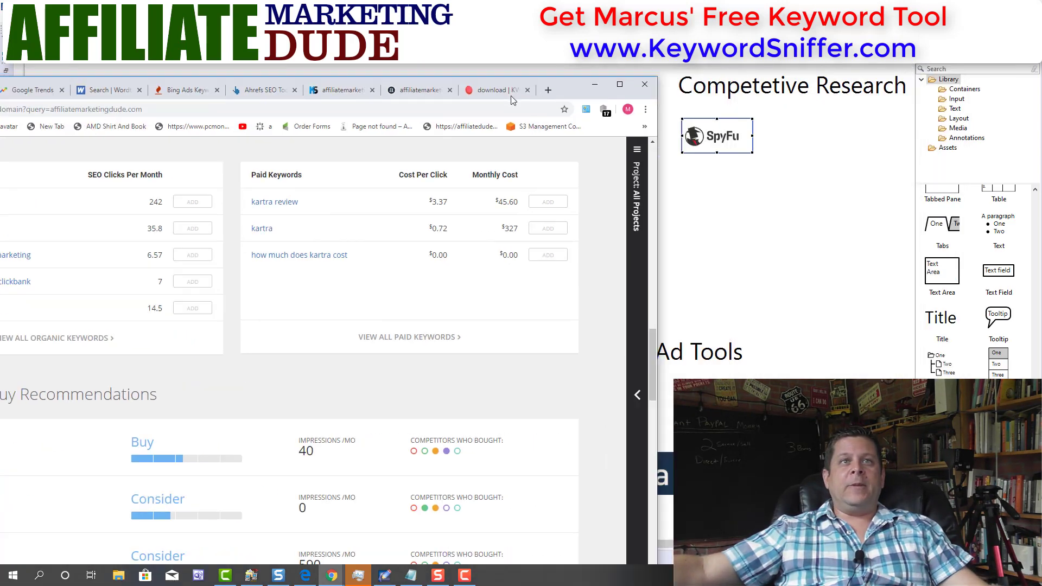
mouse_move(694, 140)
mouse_down()
mouse_move(685, 123)
mouse_move(699, 128)
mouse_up()
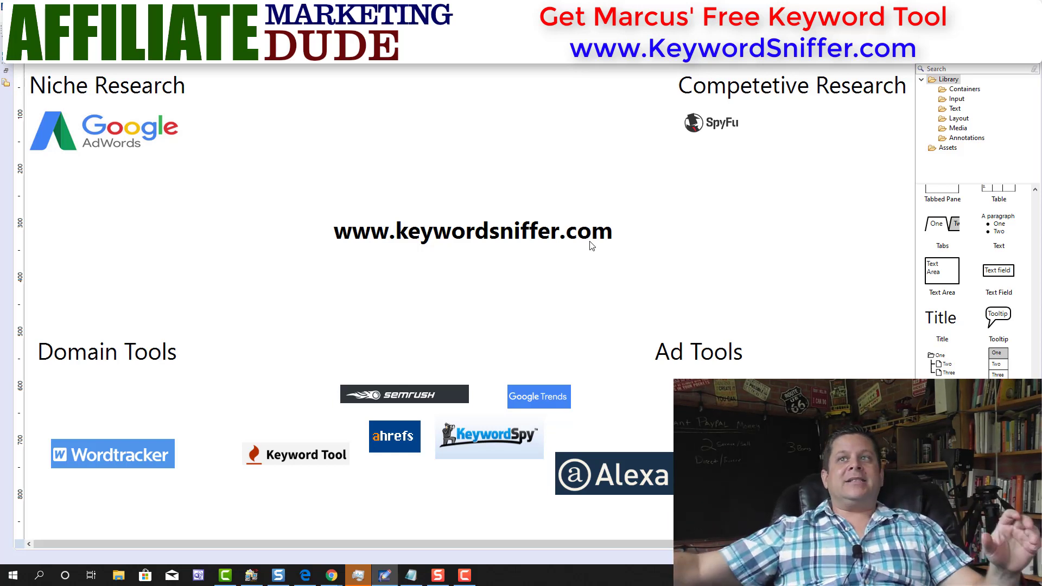
drag(131, 456, 111, 180)
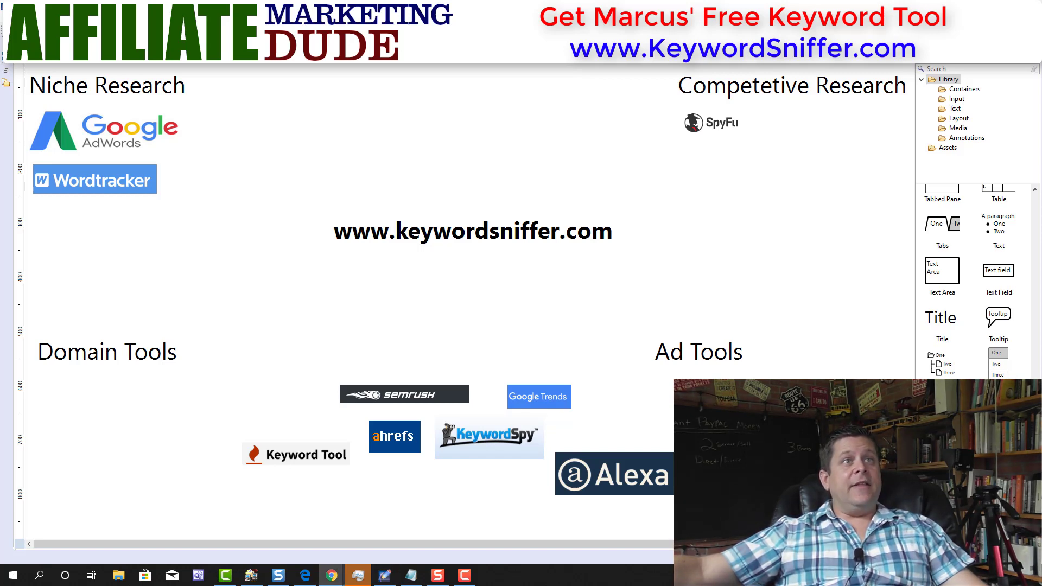
- Switch to Wordtracker in the browser and examine the volume, trend and competition figures of the "printable" keywords
click(331, 575)
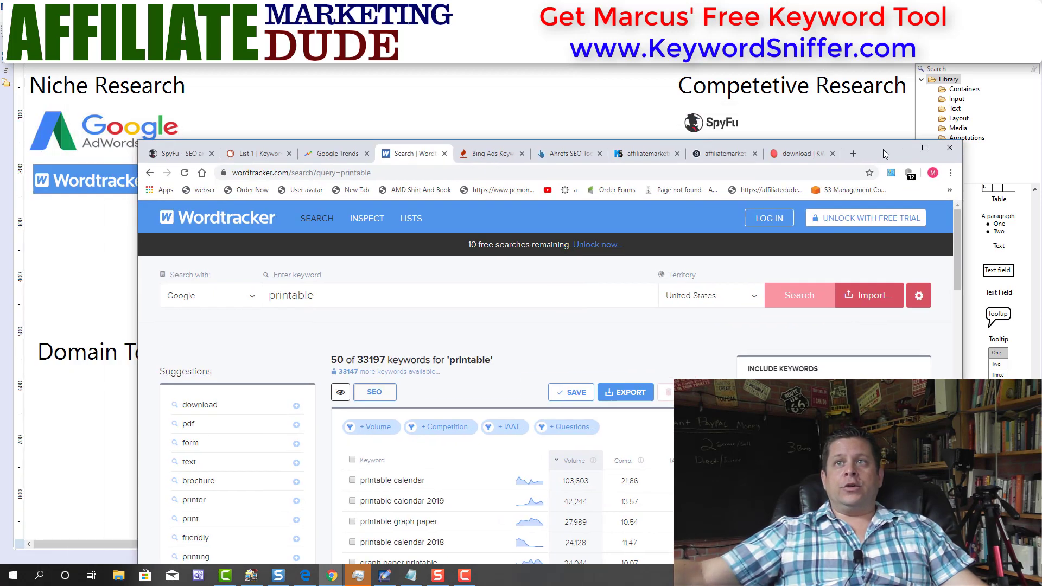
drag(885, 154, 866, 42)
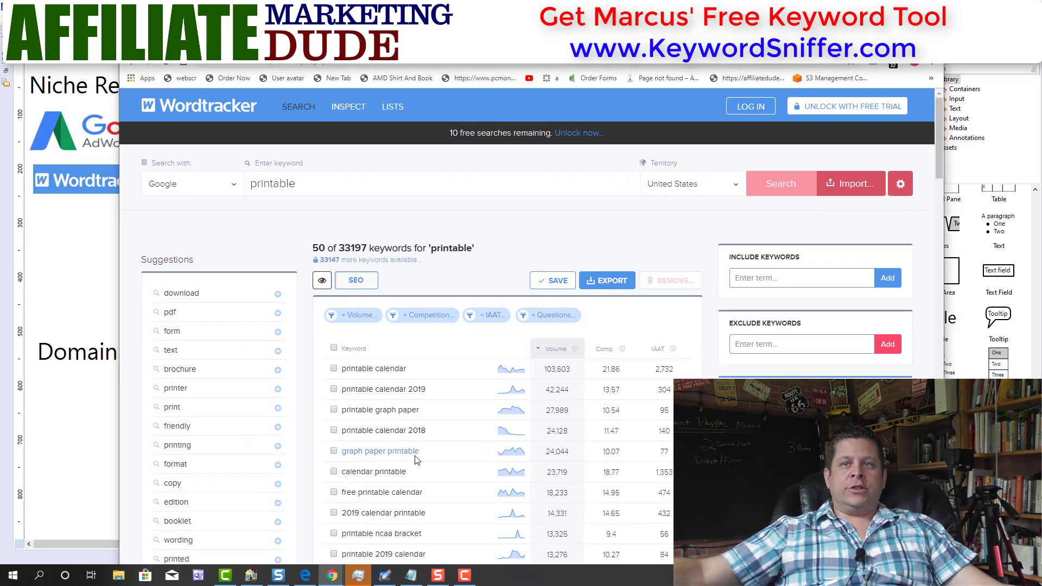
scroll(467, 380, down, 1)
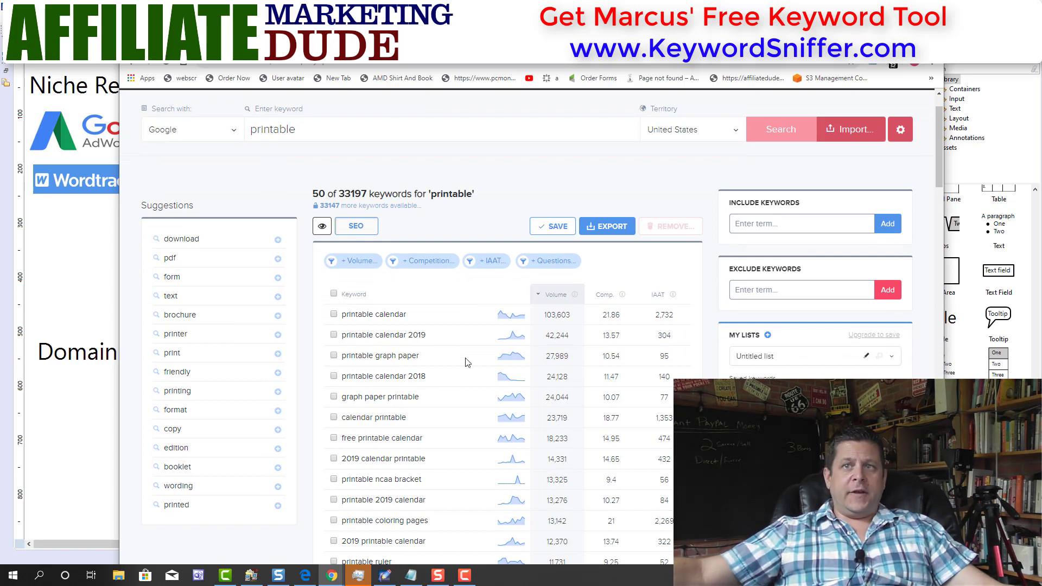
mouse_move(520, 321)
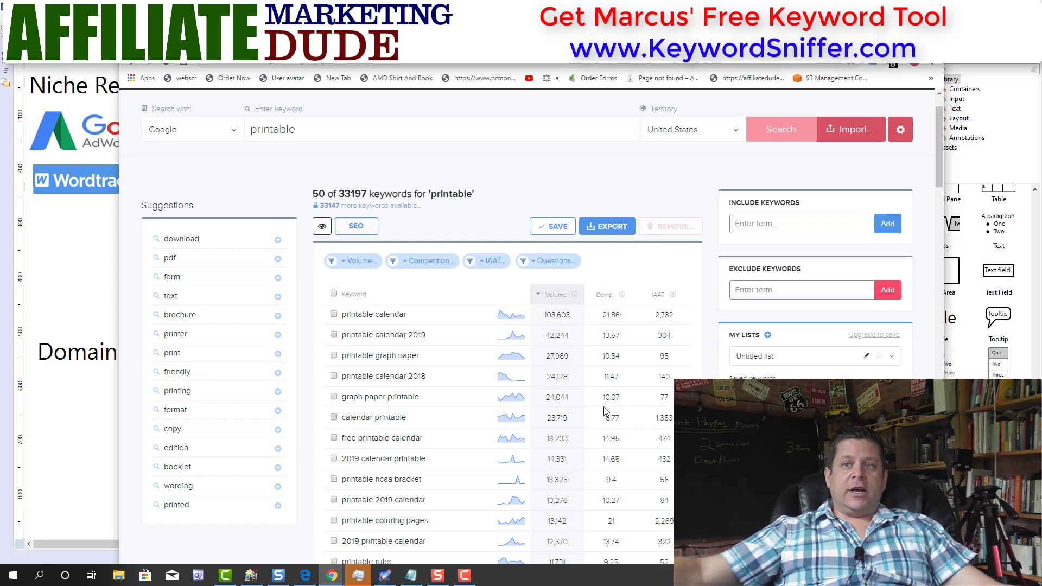
mouse_move(622, 297)
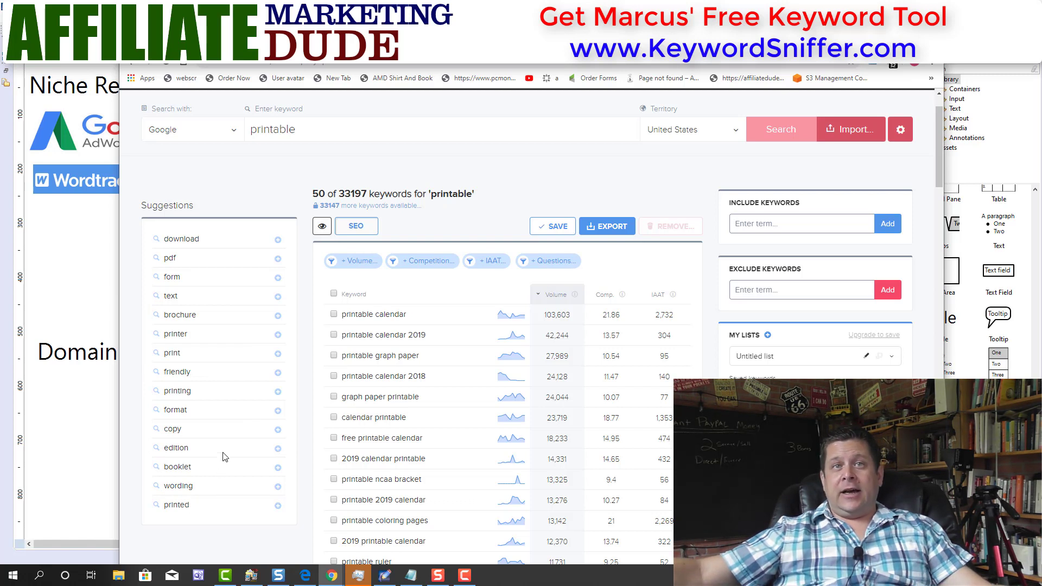
- Look up the suggested term "pdf" in Wordtracker and read through its keyword list as far as the locked suggestions
click(171, 259)
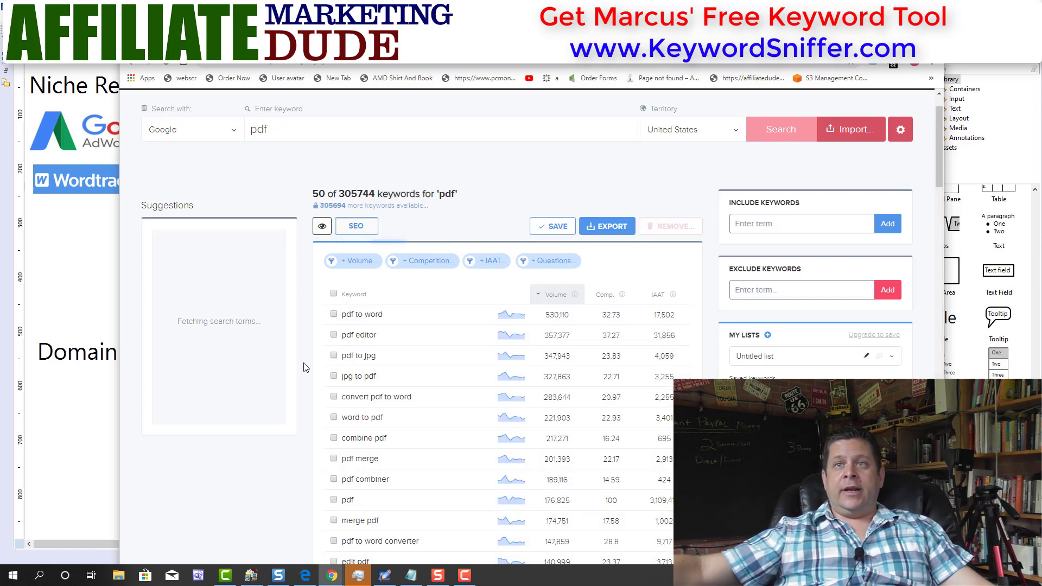
scroll(432, 467, down, 10)
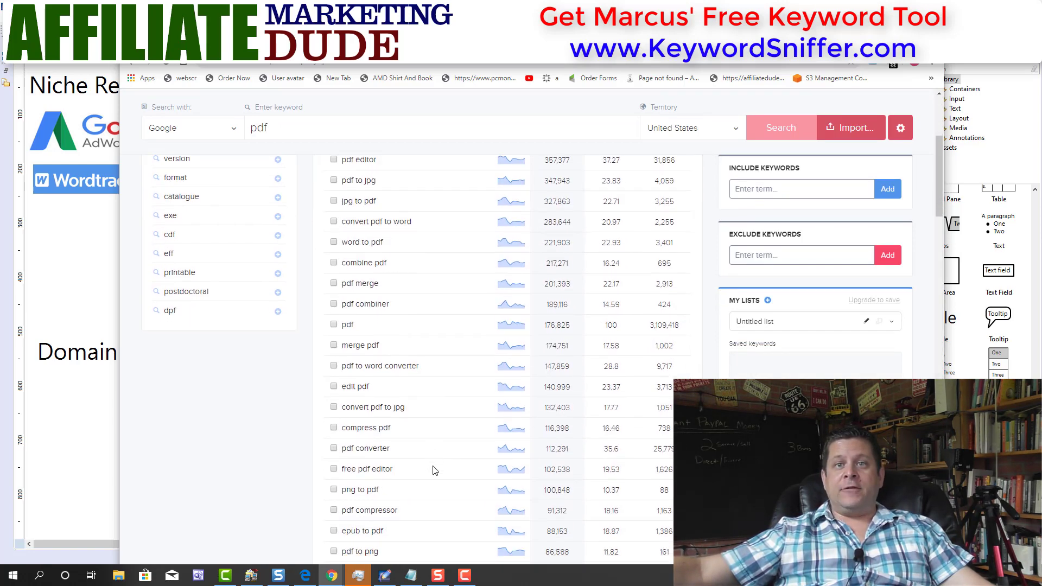
scroll(432, 468, down, 3)
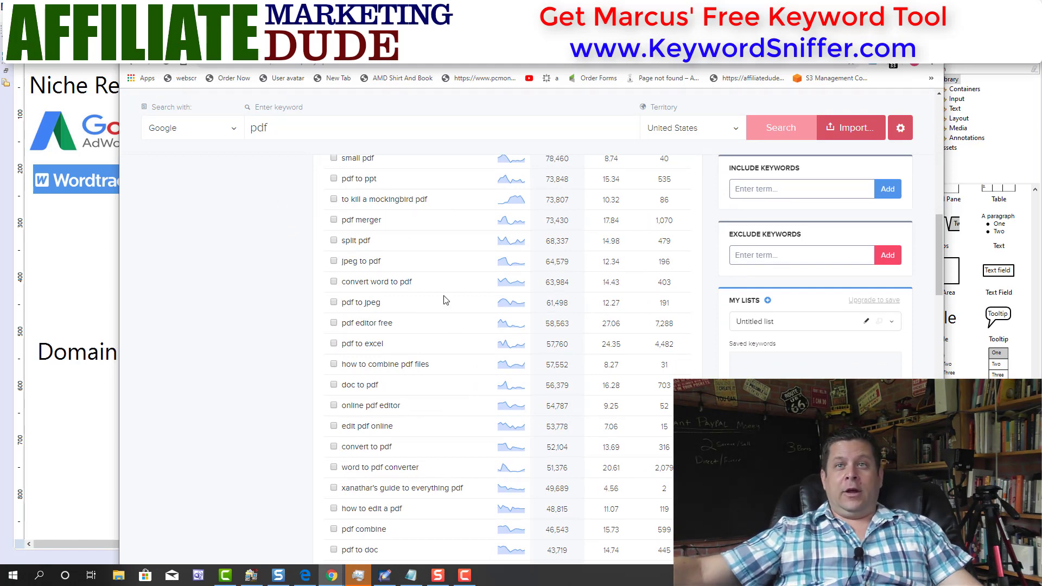
scroll(429, 363, down, 3)
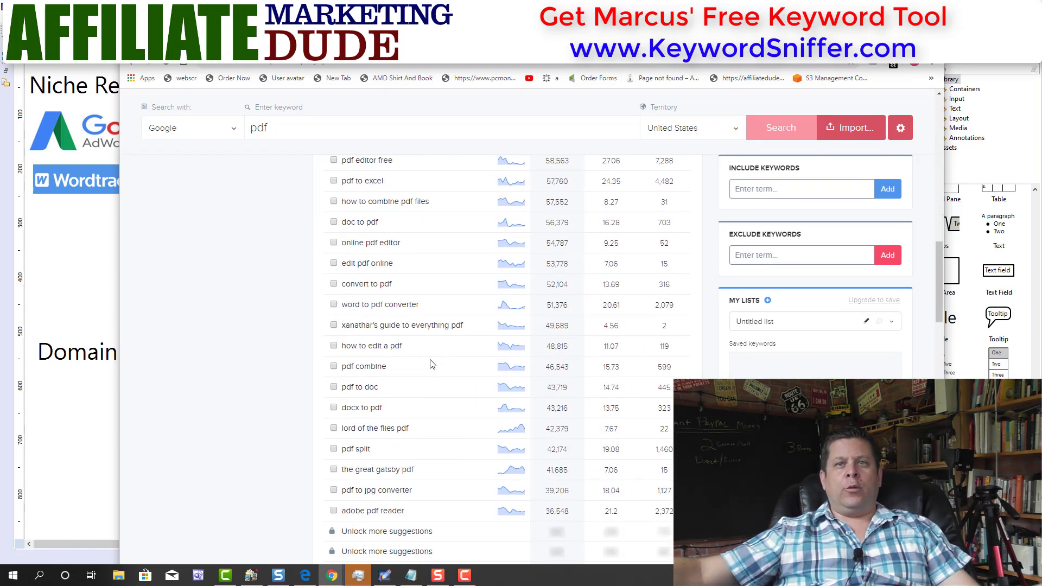
scroll(432, 364, down, 5)
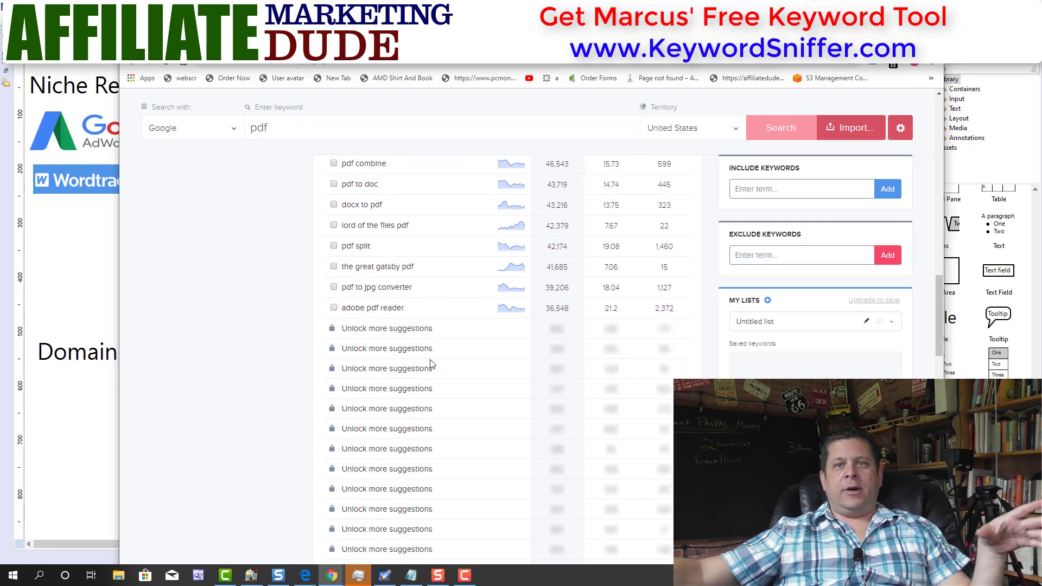
scroll(431, 362, up, 5)
scroll(430, 358, down, 5)
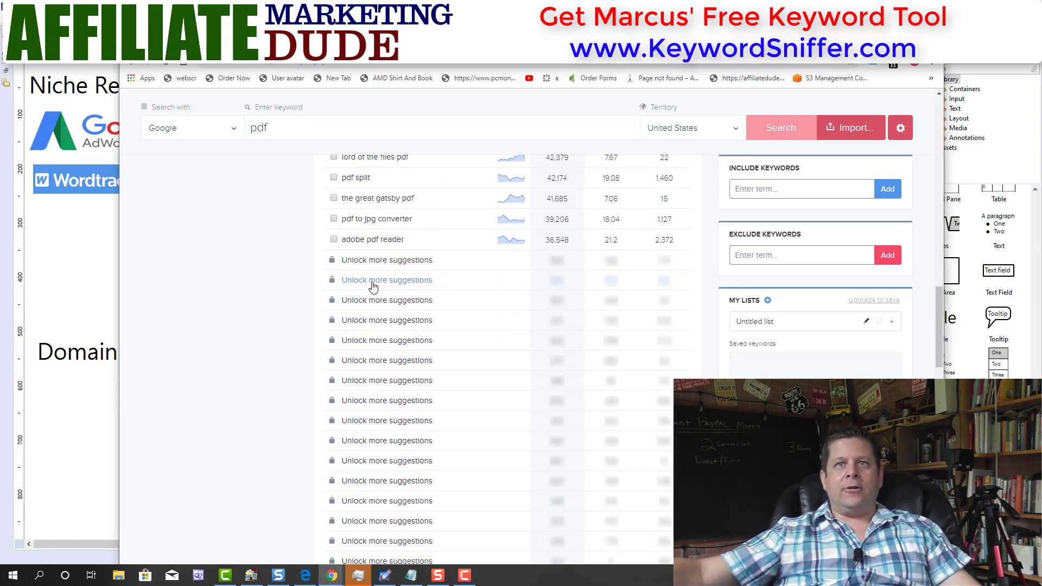
scroll(423, 396, up, 12)
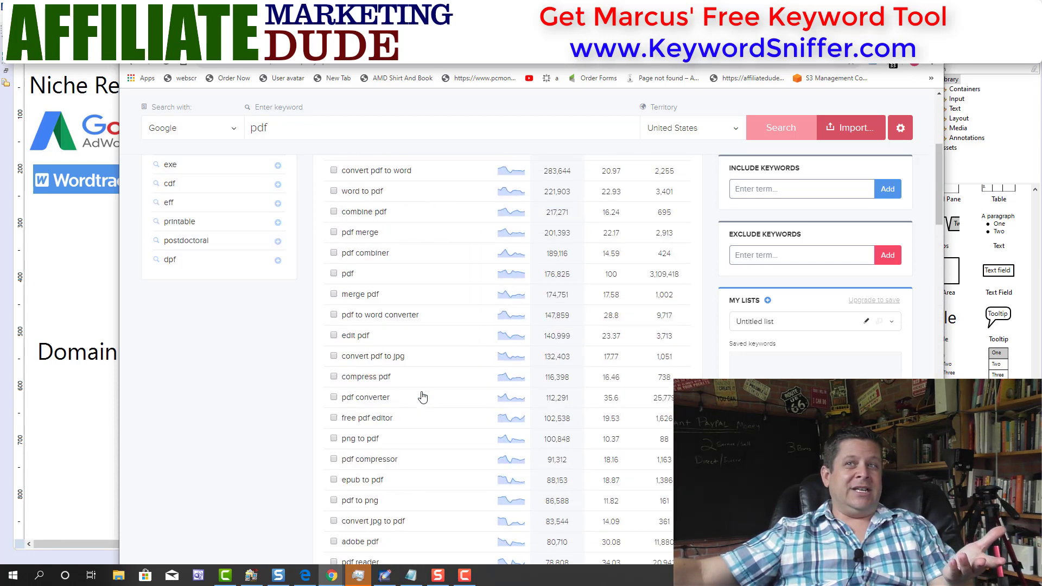
scroll(423, 398, up, 3)
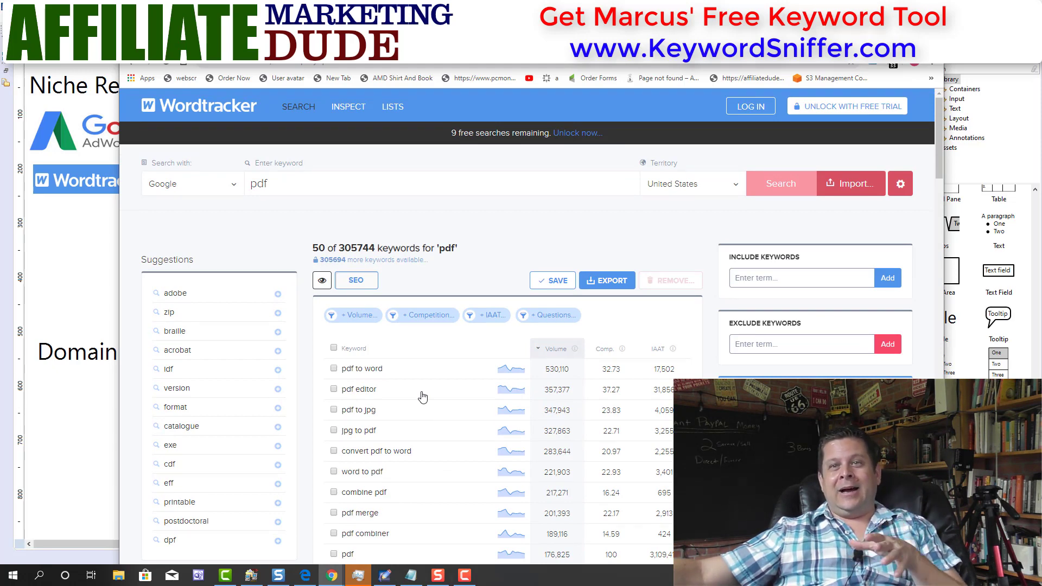
- Copy the keyword "convert pdf to word" from the results and run a new Wordtracker search for it
scroll(423, 395, down, 2)
drag(432, 347, 343, 349)
key(ctrl+c)
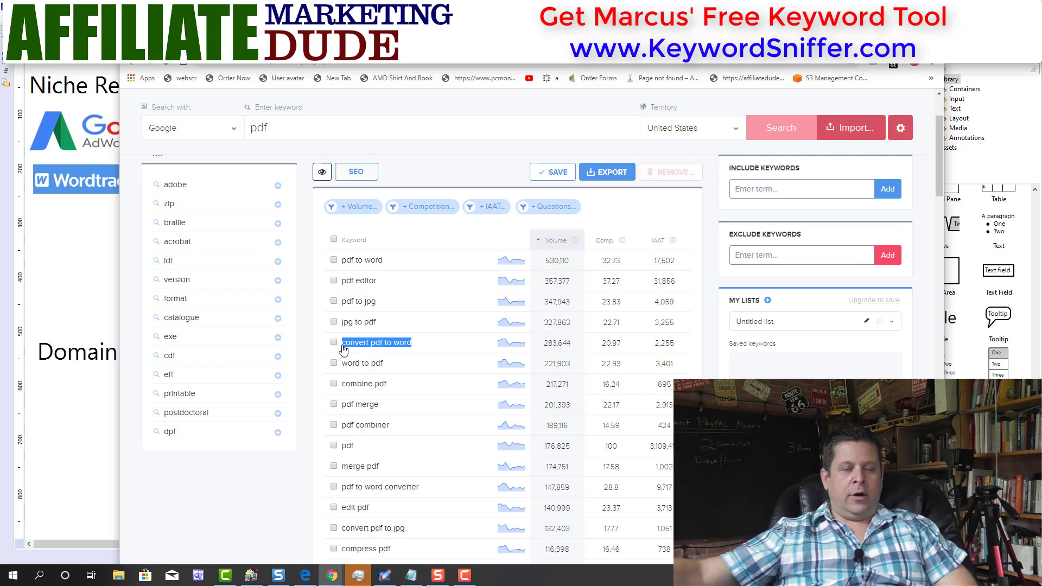
click(263, 124)
double_click(264, 123)
key(ctrl+v)
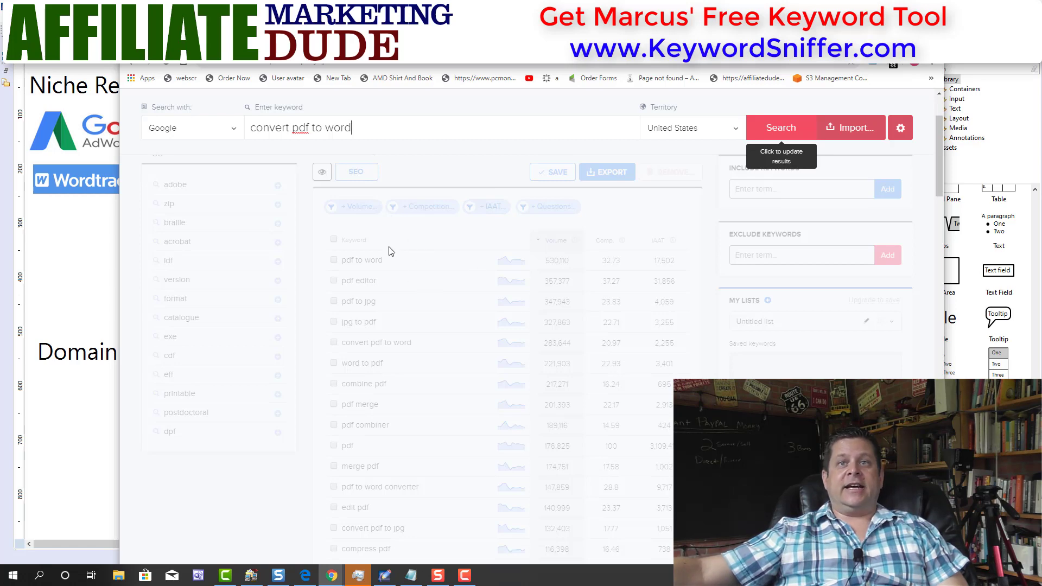
click(780, 130)
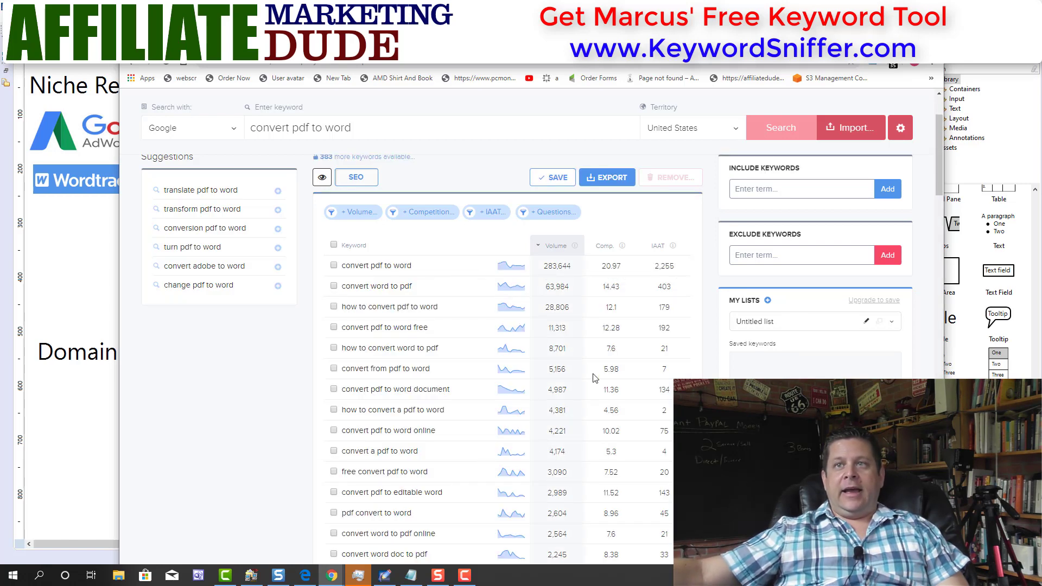
- Sort the "convert pdf to word" keywords by ascending competition, review them and briefly check the mockup canvas
click(606, 246)
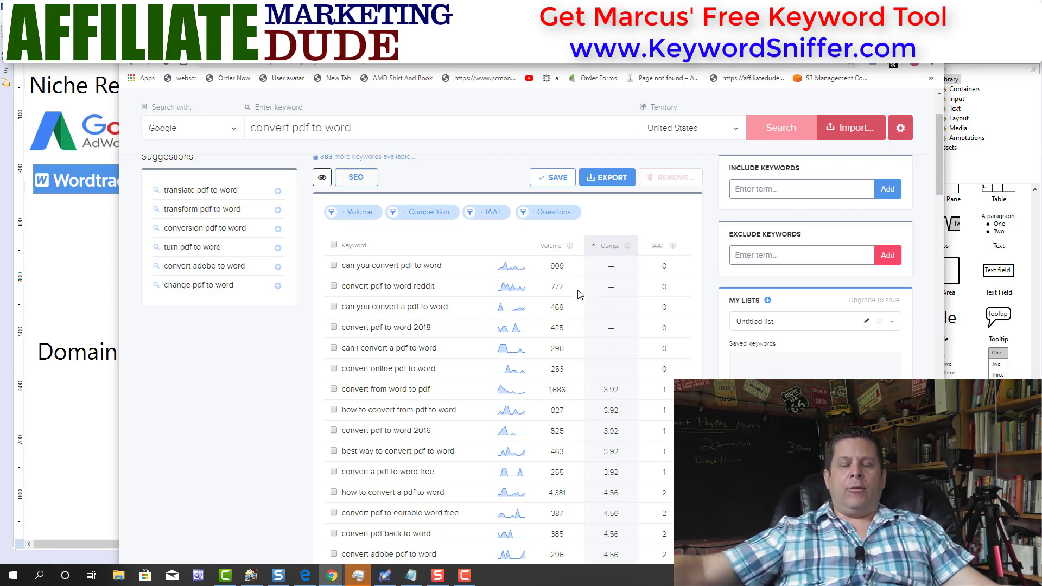
scroll(564, 357, down, 2)
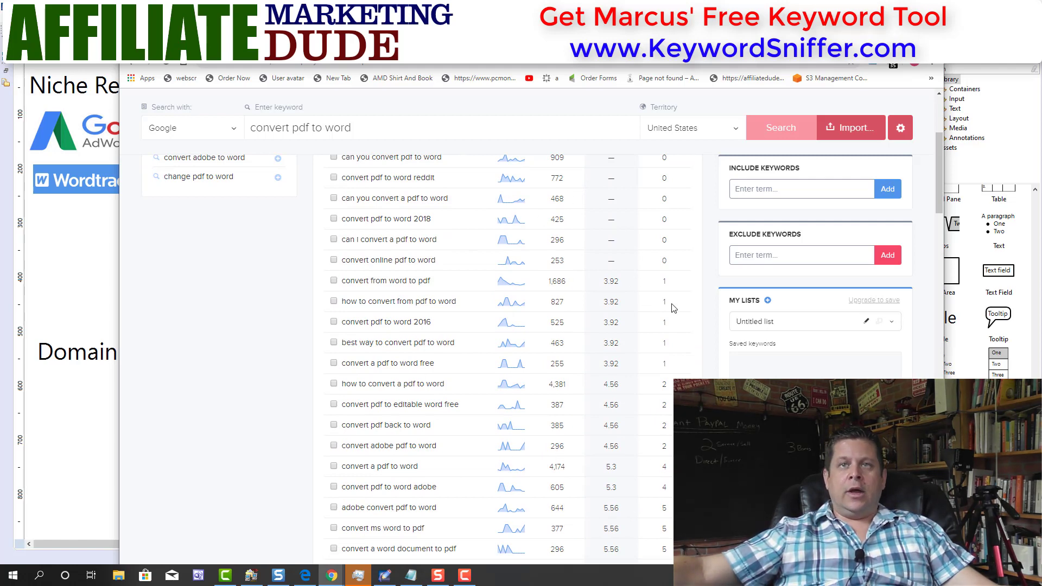
key(super+Down)
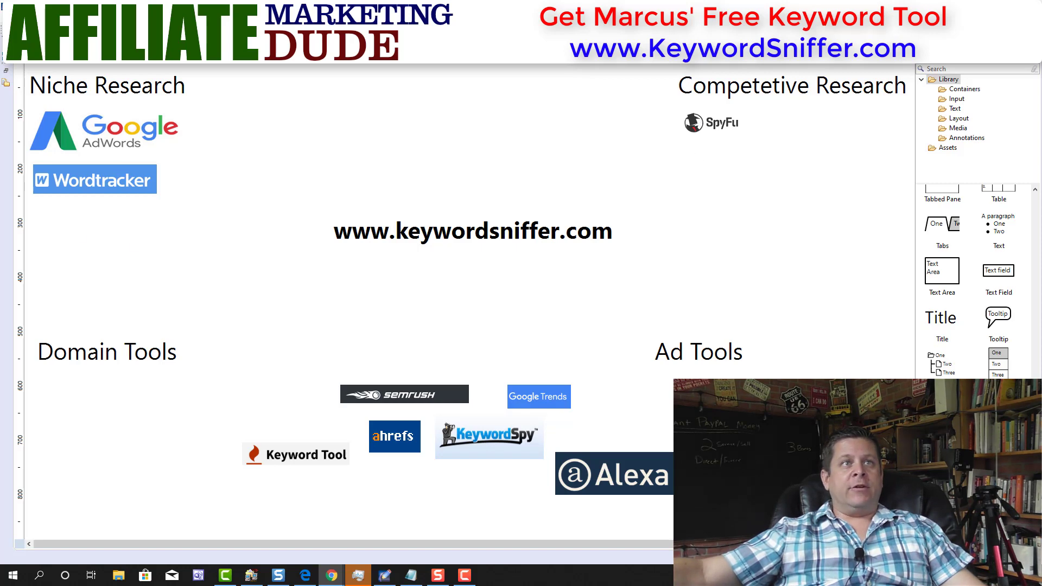
key(alt+Tab)
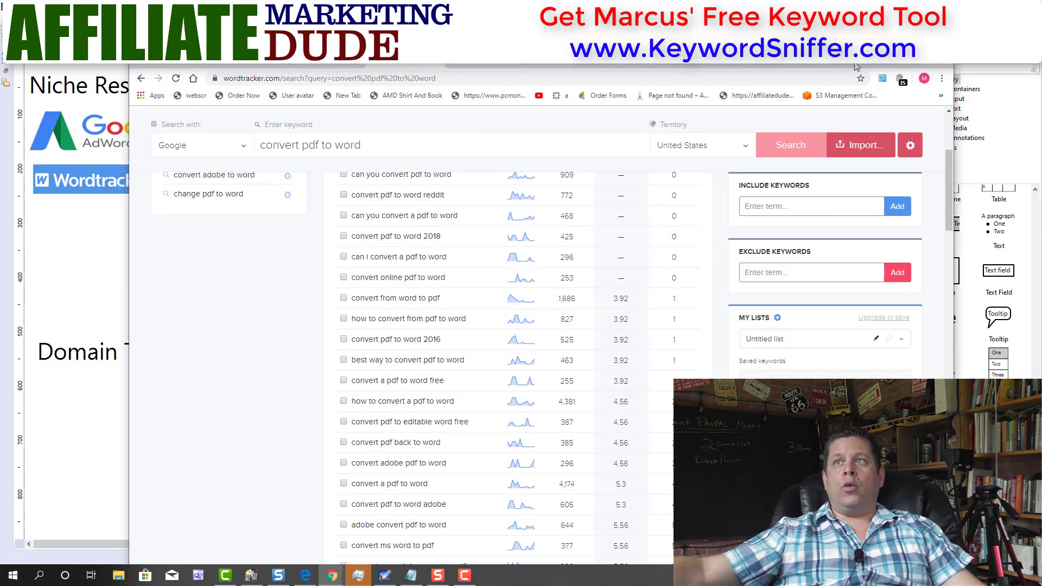
- Run a Power Search for "convert pdf to word" from the Affiliate Marketing Dude browser extension
click(882, 80)
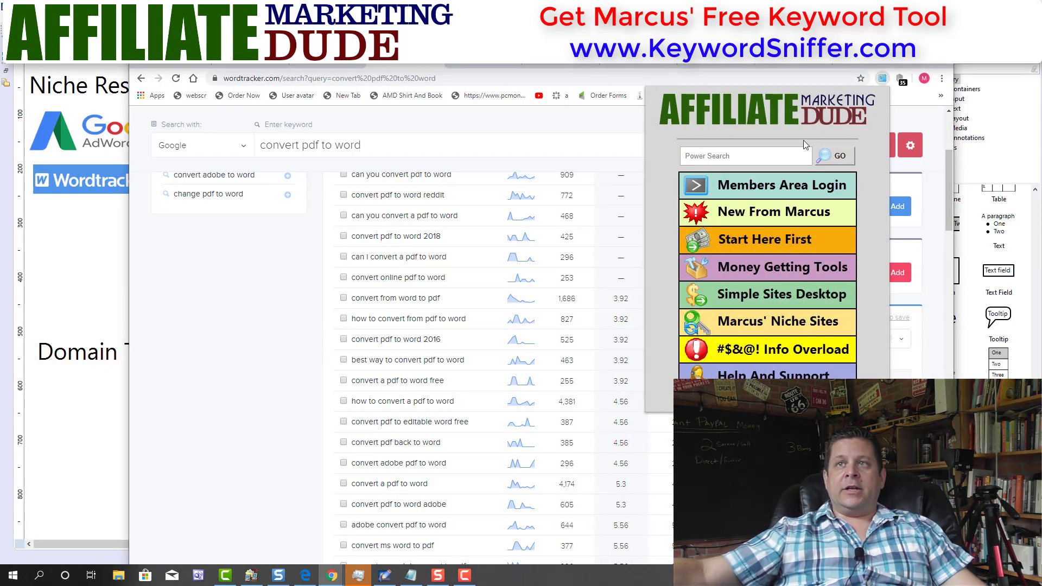
click(789, 154)
key(ctrl+v)
key(Return)
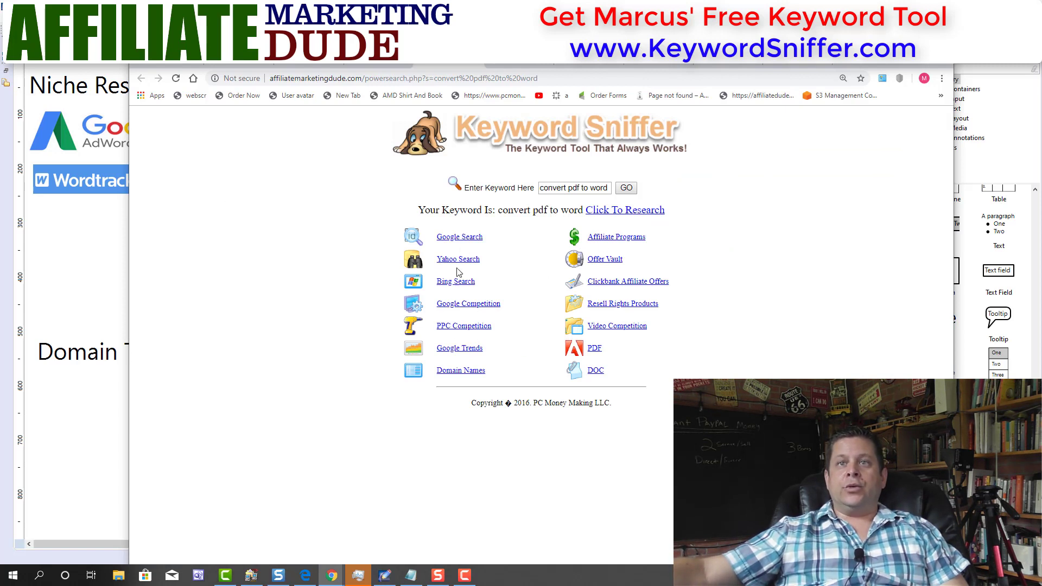
- Open the Wordtracker research and the PPC competition report for "convert pdf to word" from Keyword Sniffer
click(635, 216)
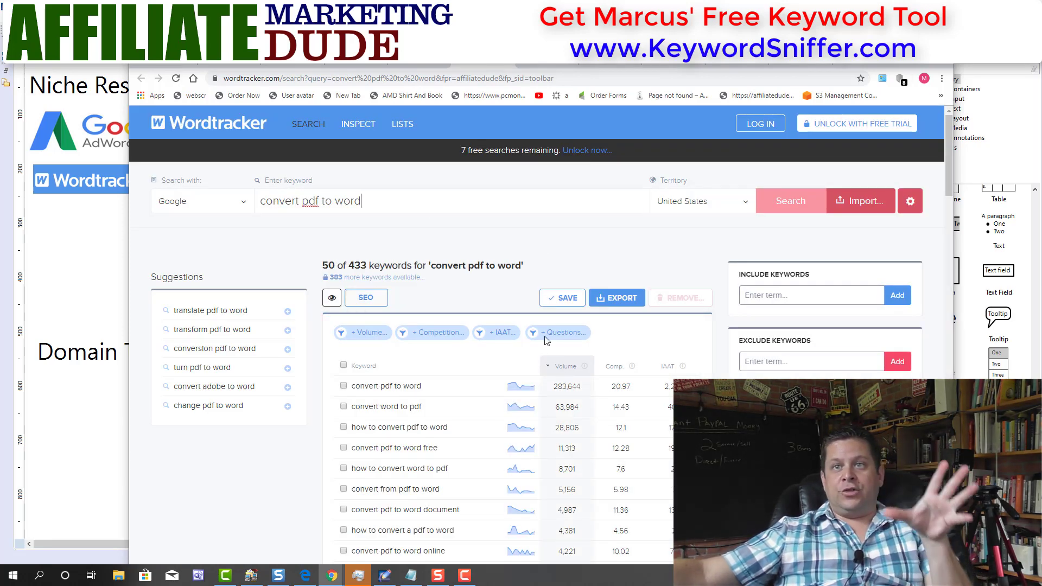
click(424, 69)
click(455, 325)
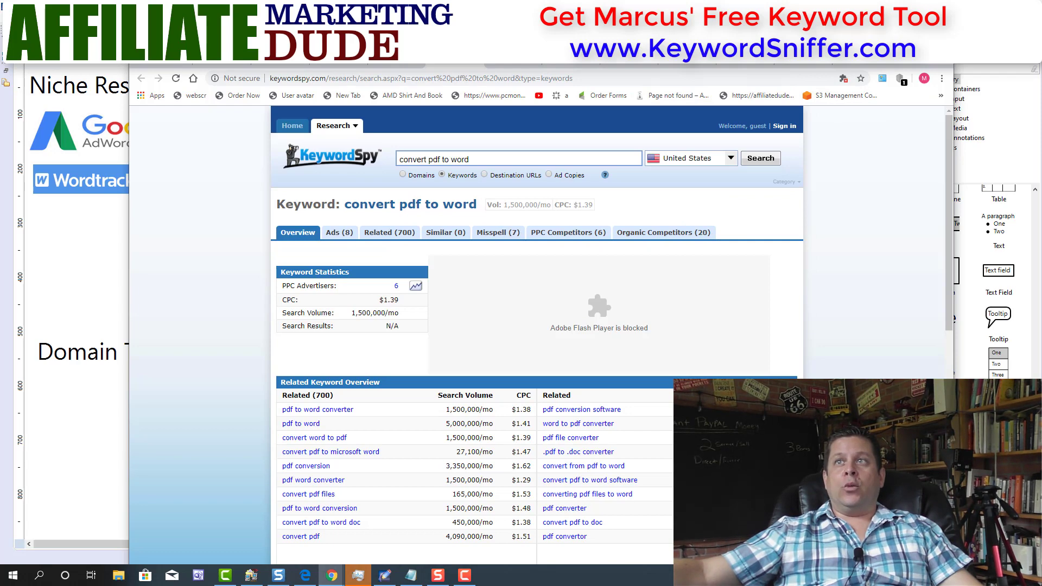
- Return to the mockup canvas and move the SEMrush logo below the SpyFu logo under Competetive Research
key(alt+Tab)
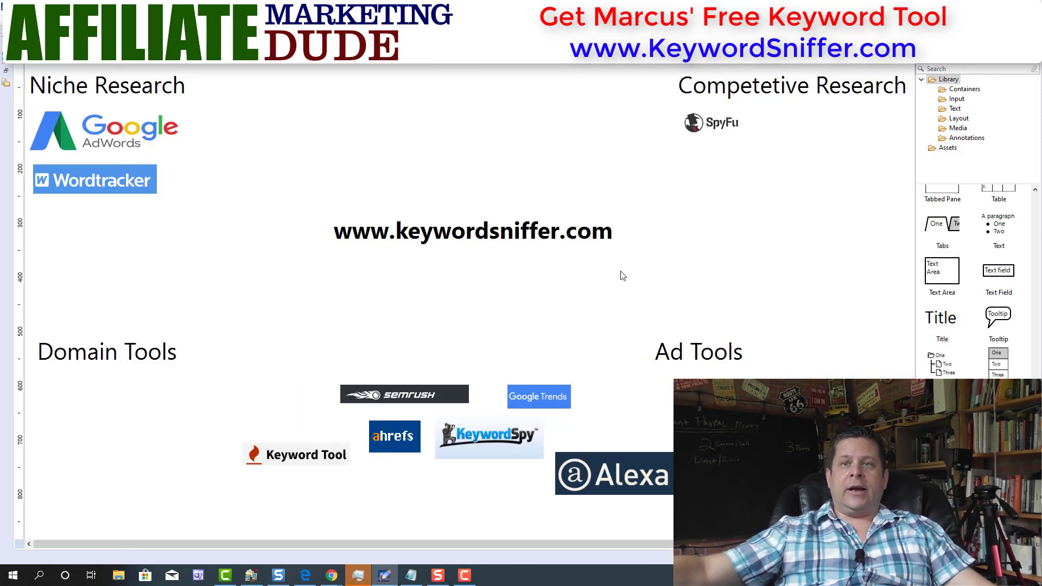
drag(415, 396, 753, 161)
- Switch to the SEMrush Keyword Magic Tool, limit the "download" keywords to Exact Match and sort them by keyword difficulty
key(alt+Tab)
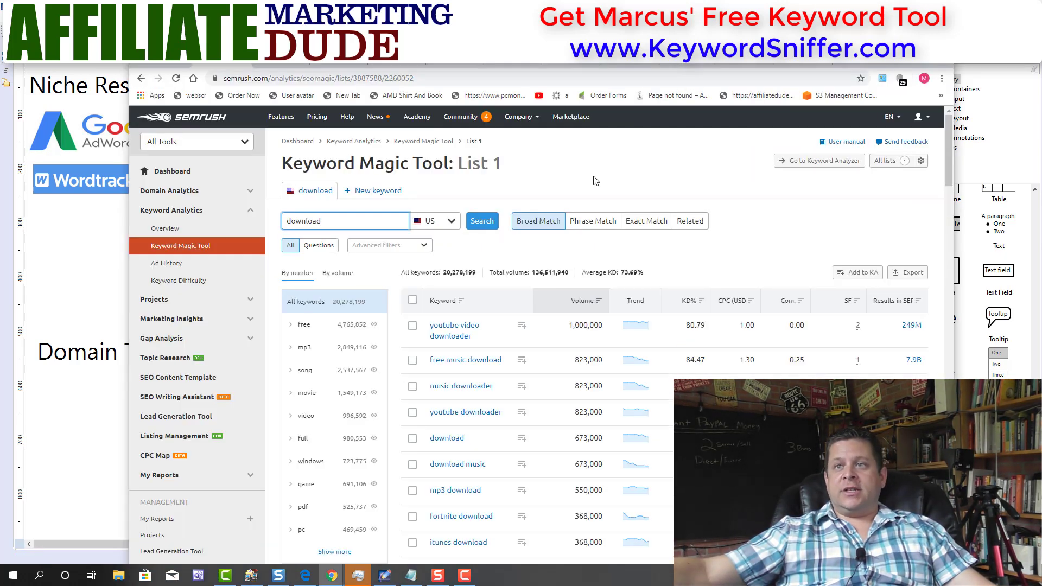
scroll(595, 180, down, 1)
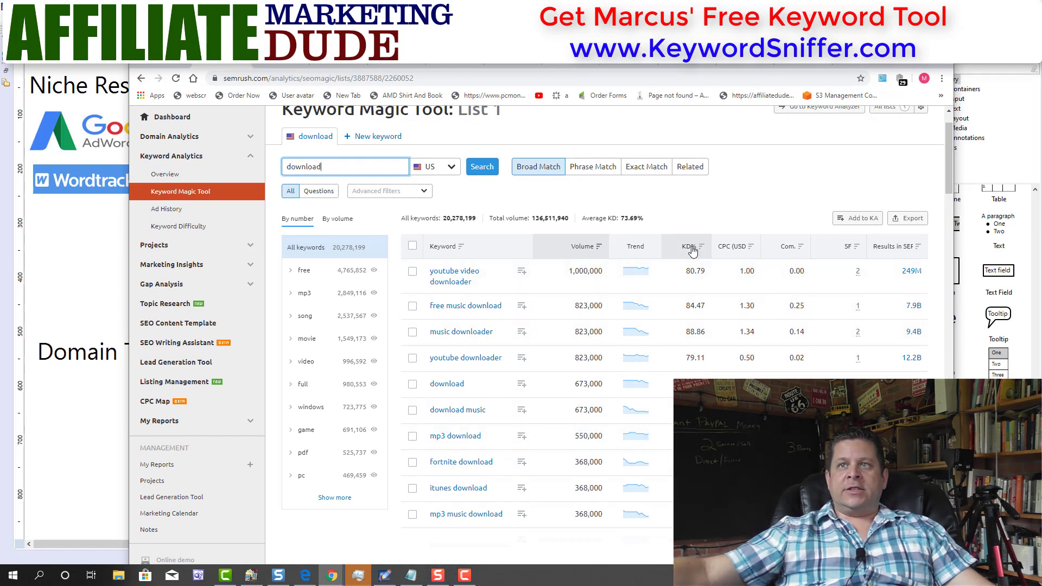
mouse_move(693, 247)
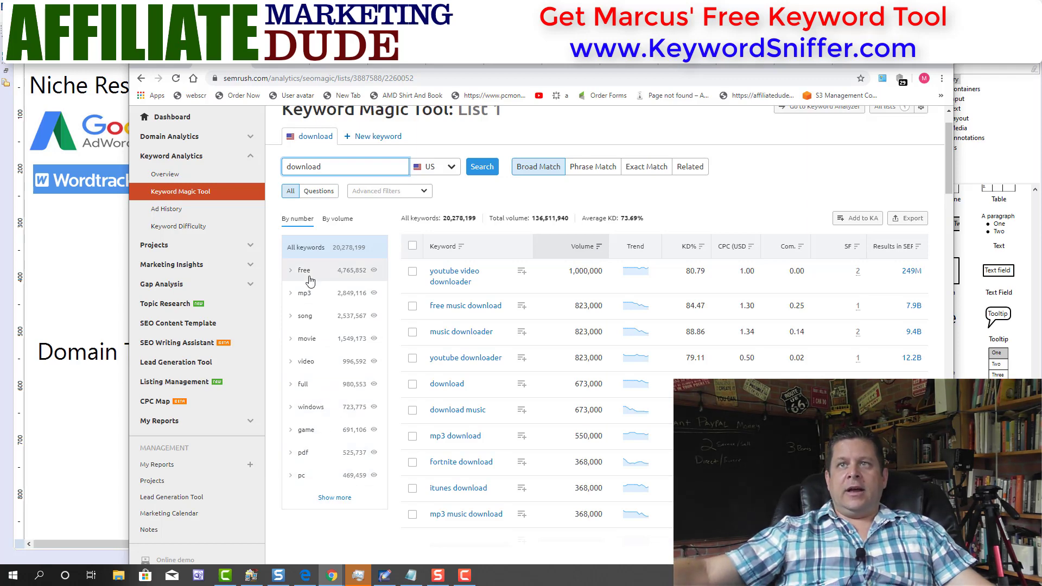
click(594, 170)
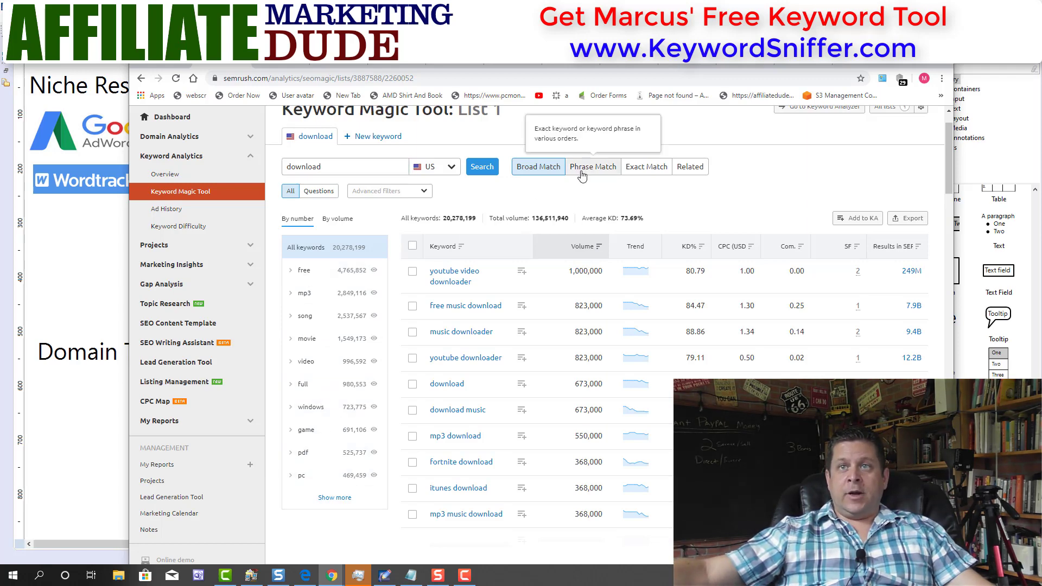
click(657, 174)
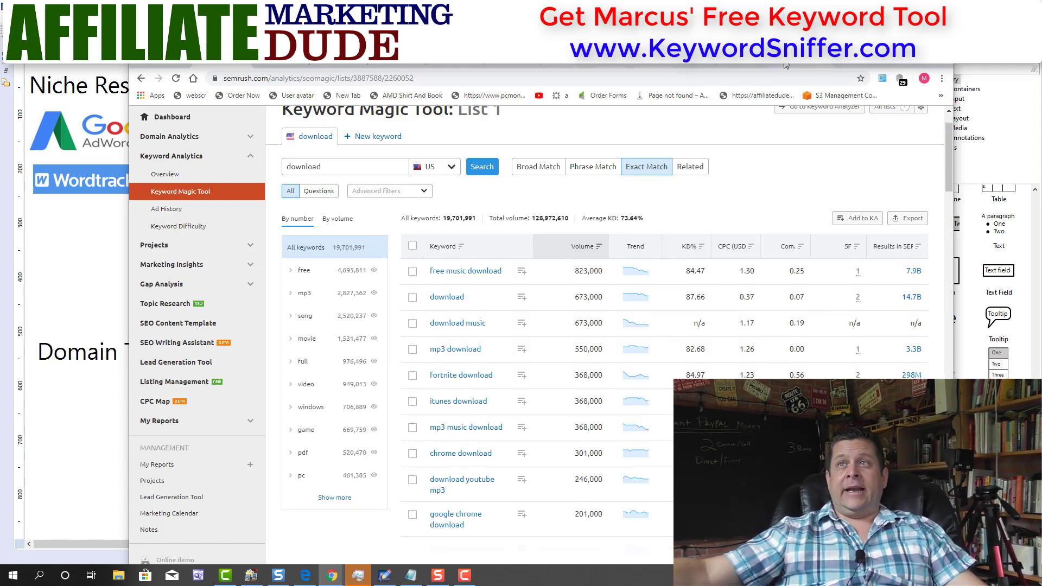
click(690, 246)
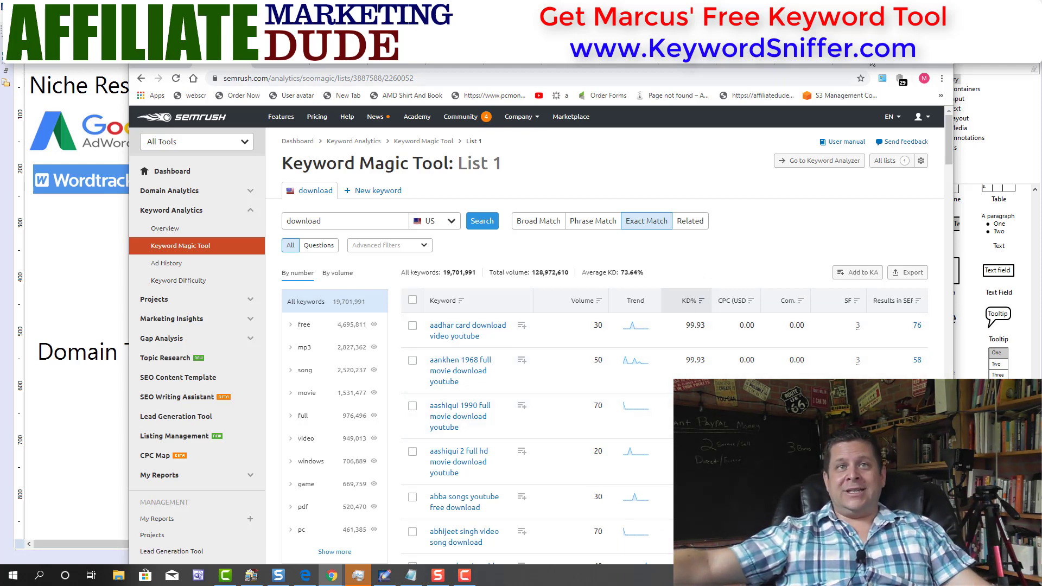
- Return to the mockup canvas and move the Keyword Tool logo below the Wordtracker logo under Niche Research
click(873, 63)
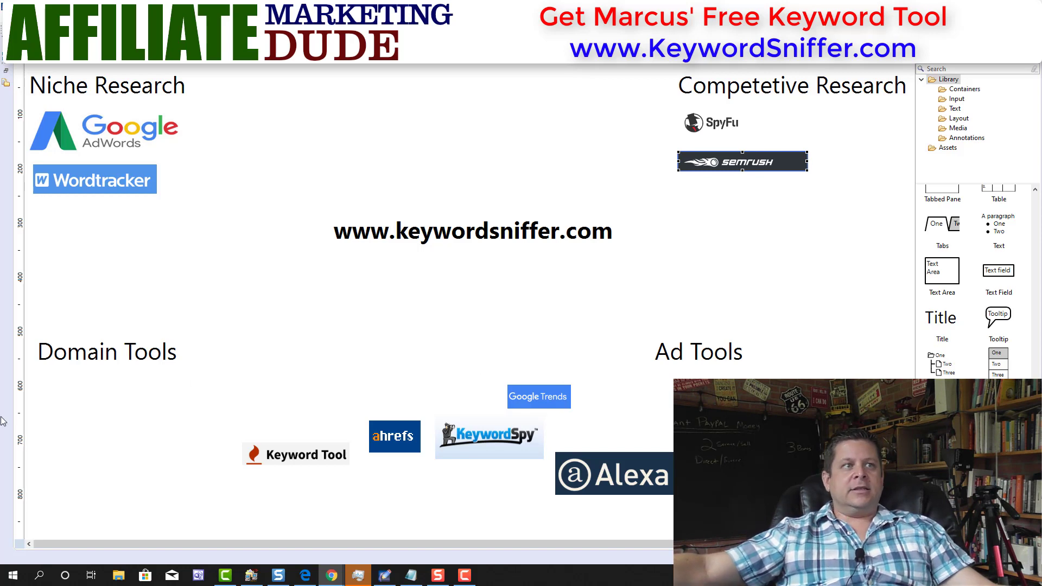
drag(275, 456, 73, 220)
- Open Keyword Tool in the browser, search Google autocomplete for "printable" and look over the keyword suggestions
key(alt+Tab)
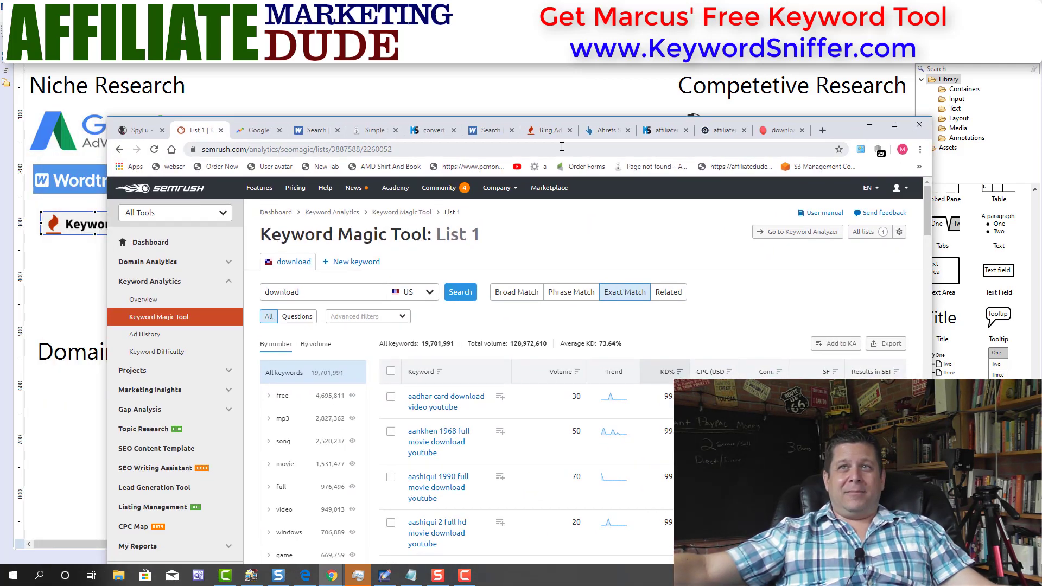
click(546, 131)
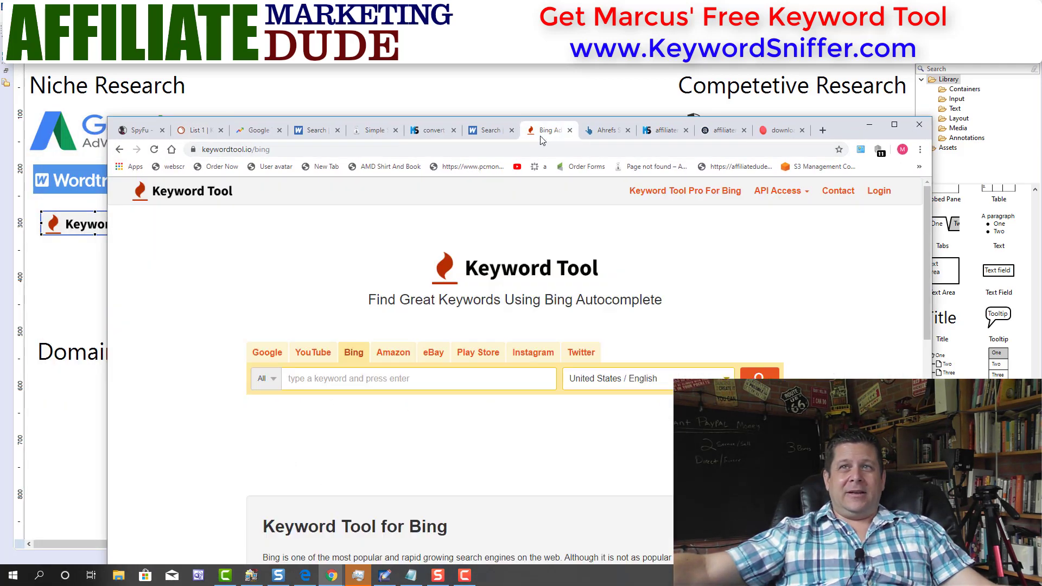
click(274, 354)
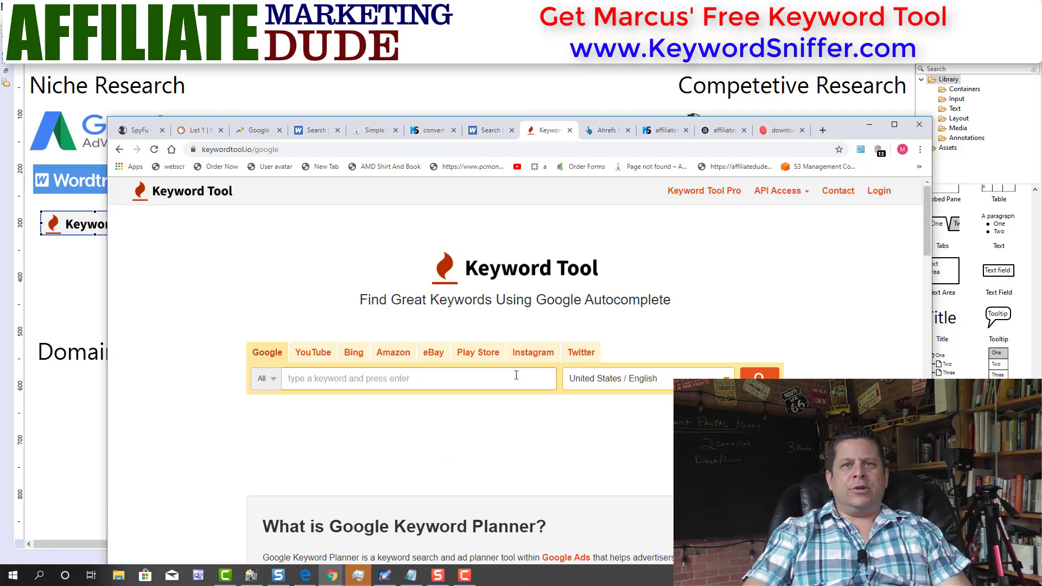
text(printable)
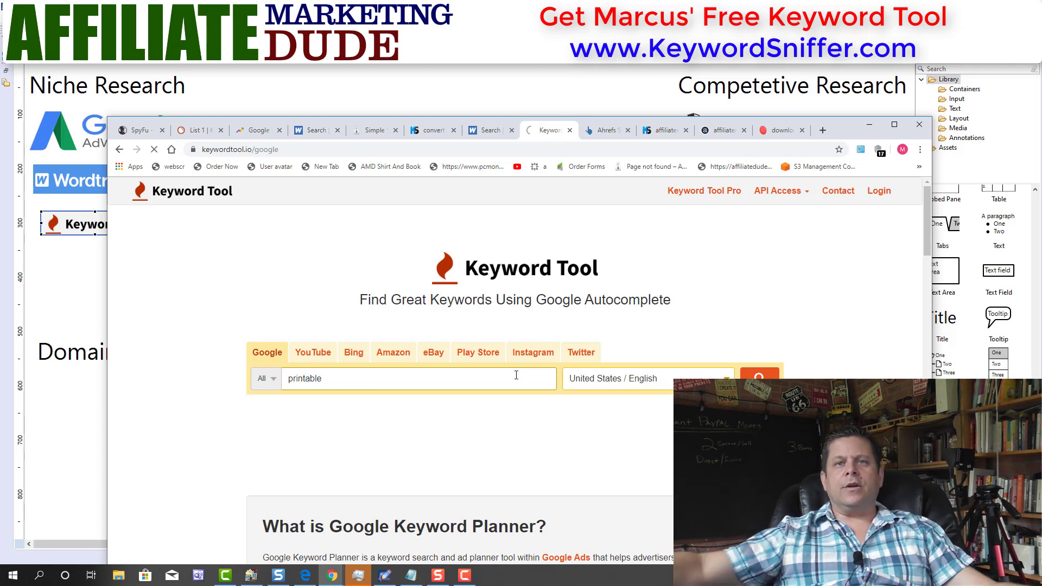
key(Return)
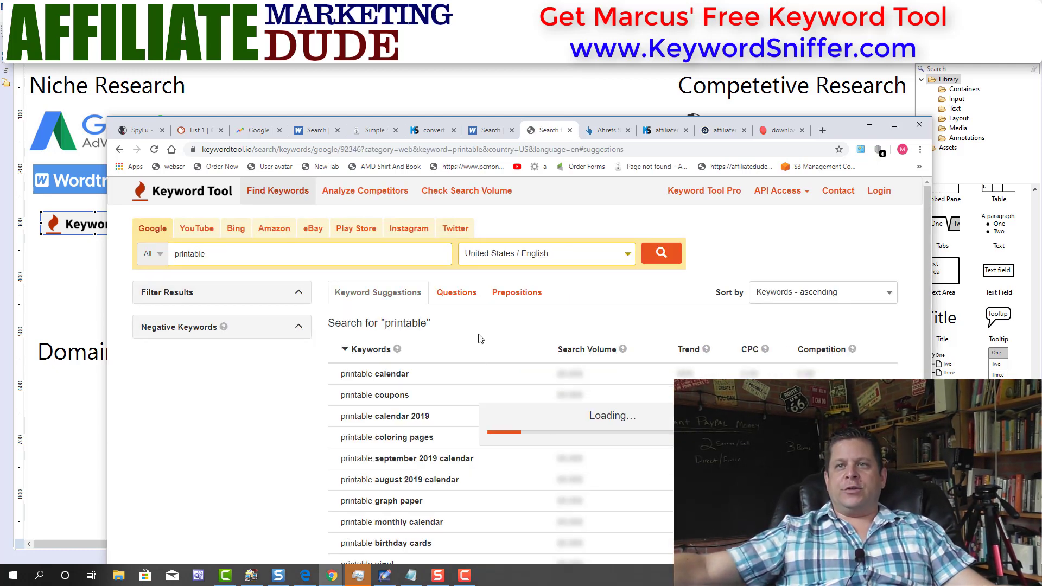
scroll(480, 339, down, 2)
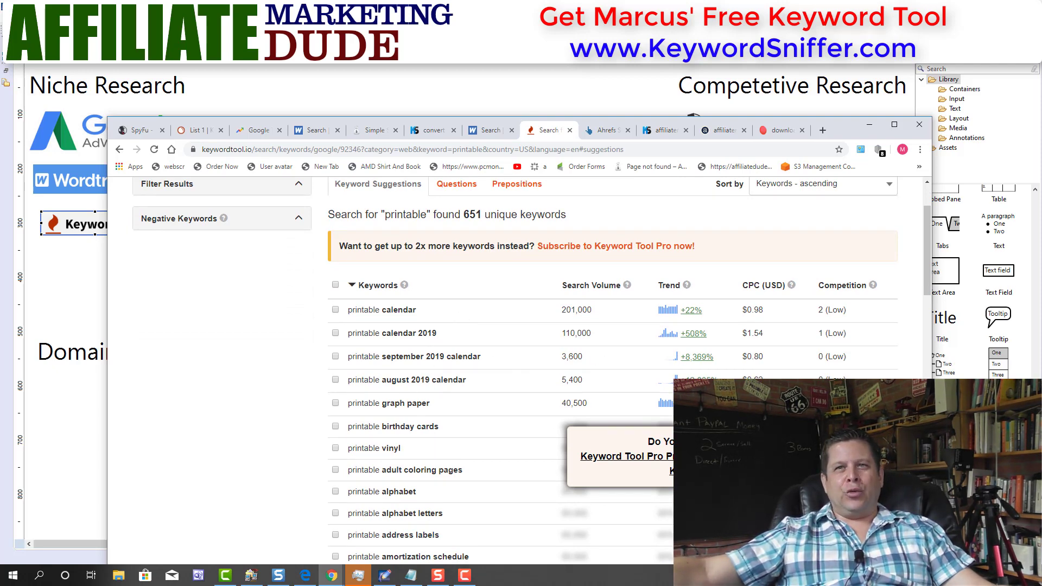
scroll(505, 298, up, 2)
- Run the "printable" search on YouTube in Keyword Tool and look over the suggestions
drag(206, 254, 151, 266)
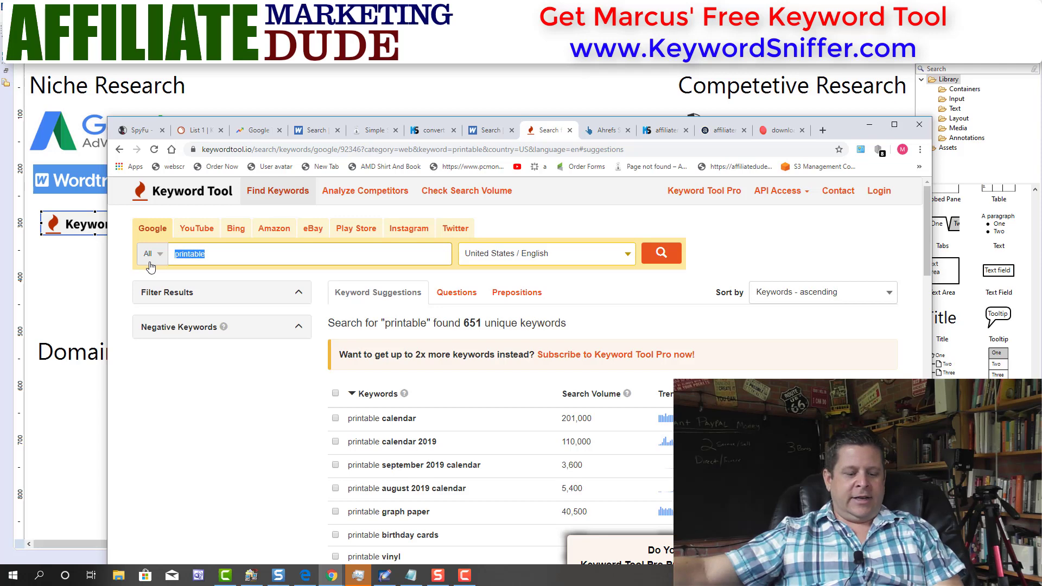
click(198, 228)
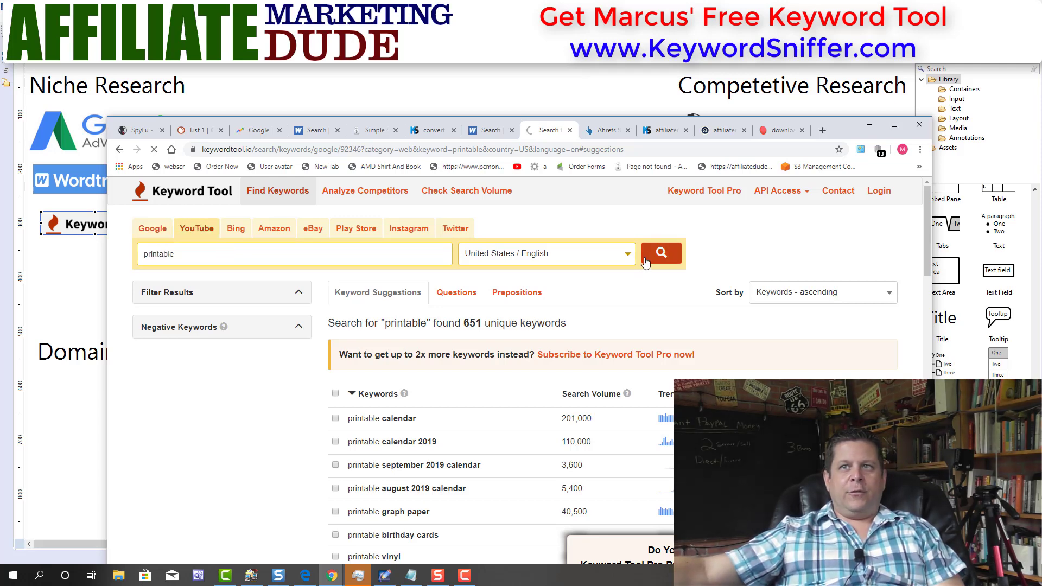
click(667, 251)
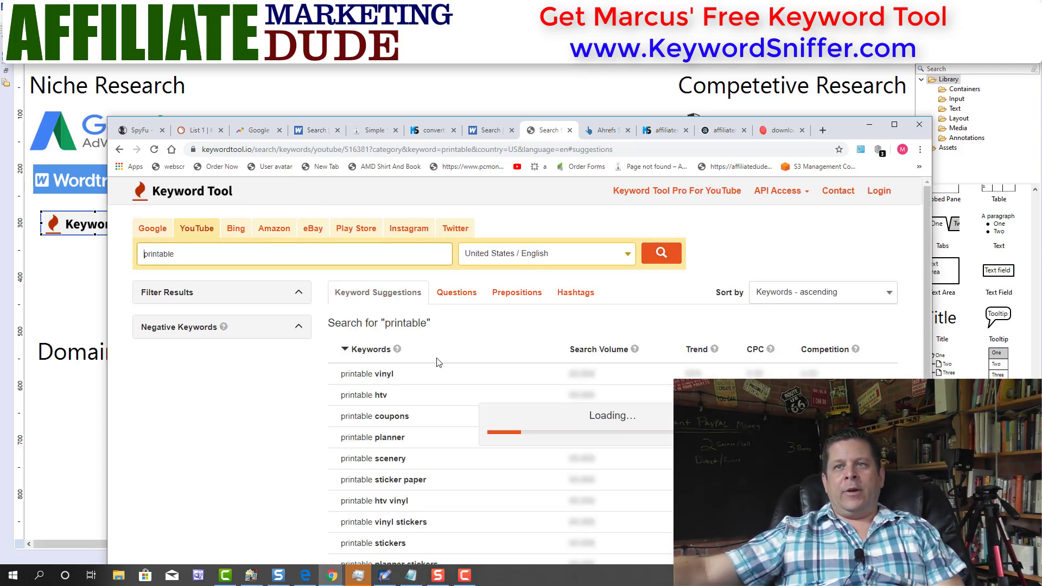
scroll(547, 410, down, 2)
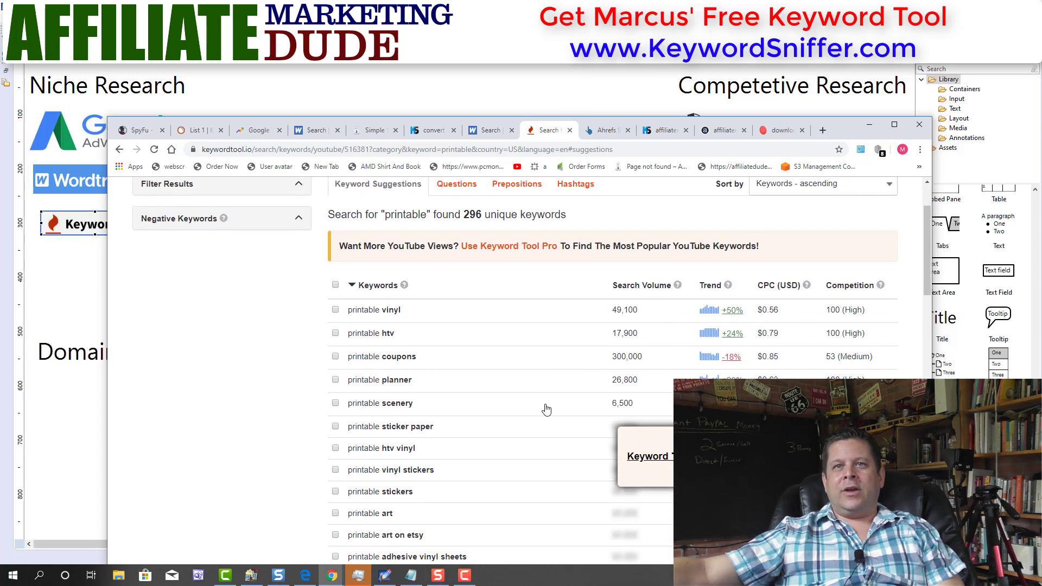
- Run the "printable" search on Amazon in Keyword Tool and look over the product keyword suggestions
scroll(540, 437, up, 2)
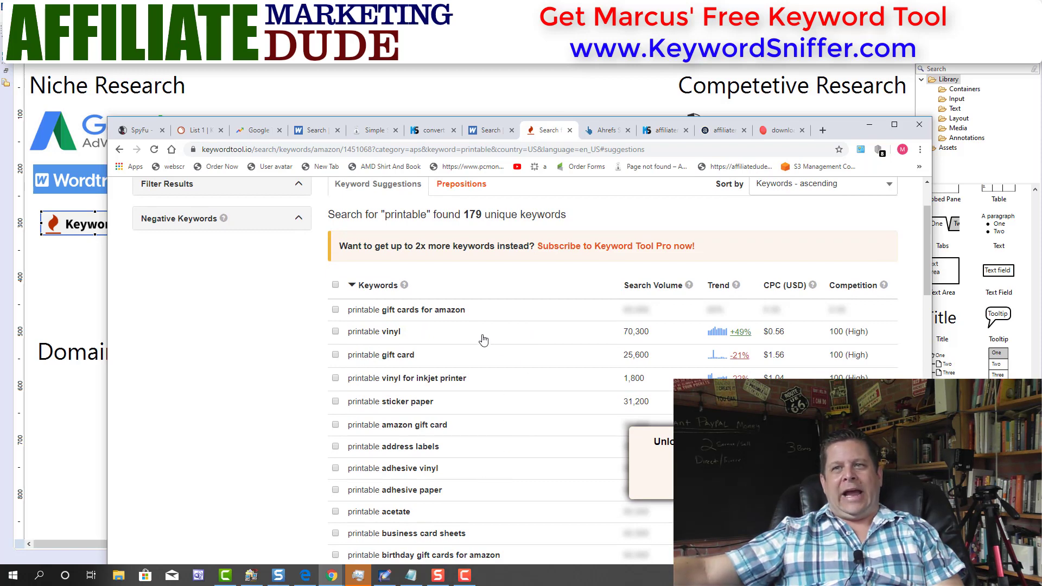
scroll(477, 465, down, 2)
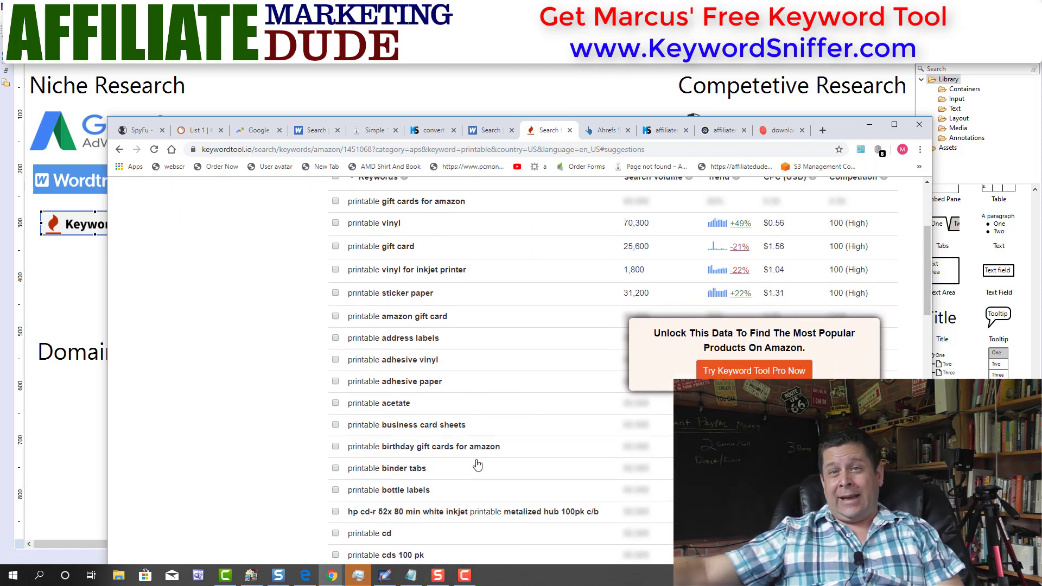
scroll(477, 466, up, 4)
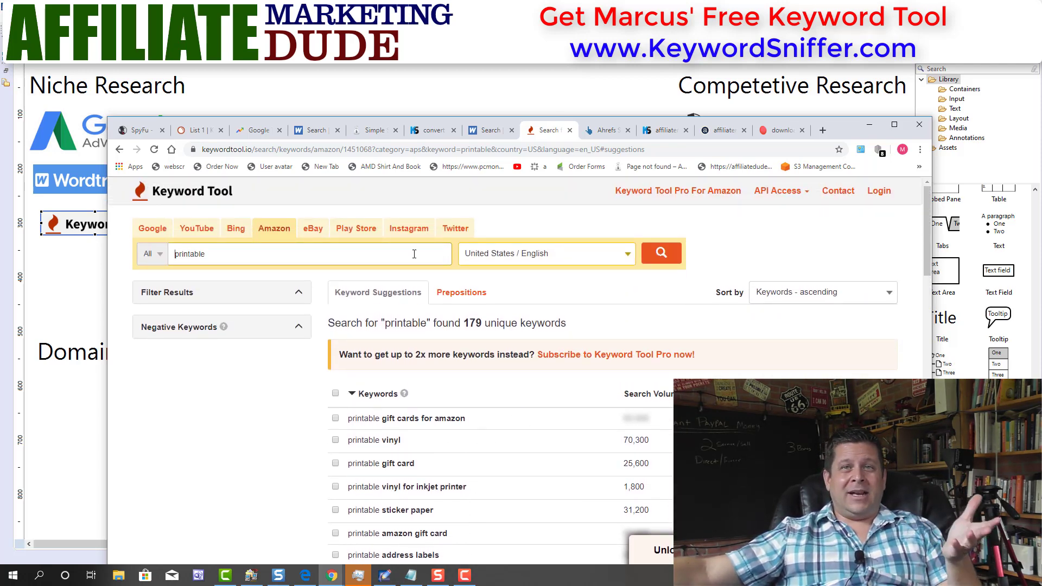
- Switch the "printable" search back to Google and review the keyword suggestion list
click(159, 228)
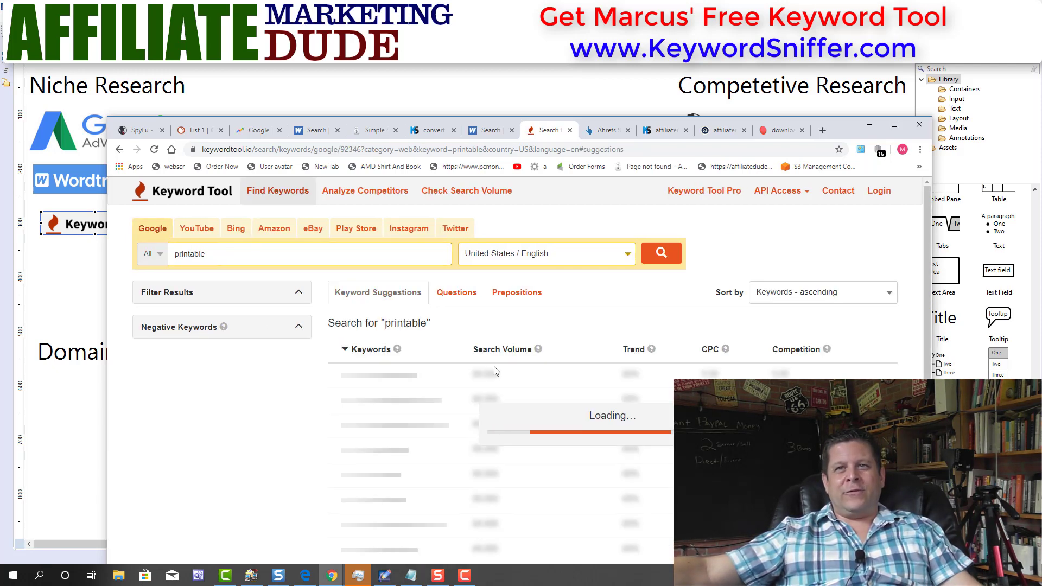
scroll(509, 367, down, 6)
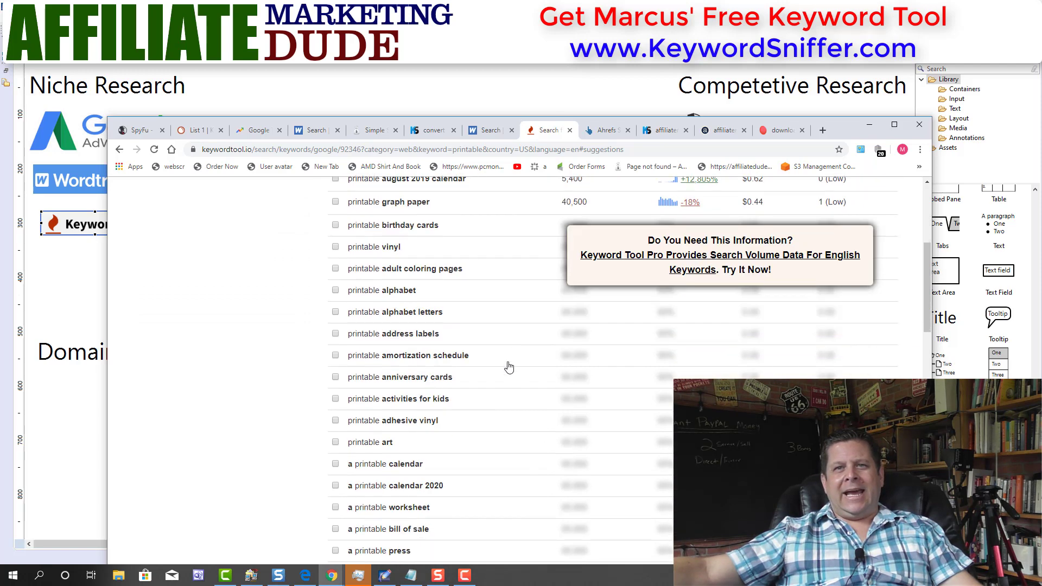
scroll(507, 366, up, 7)
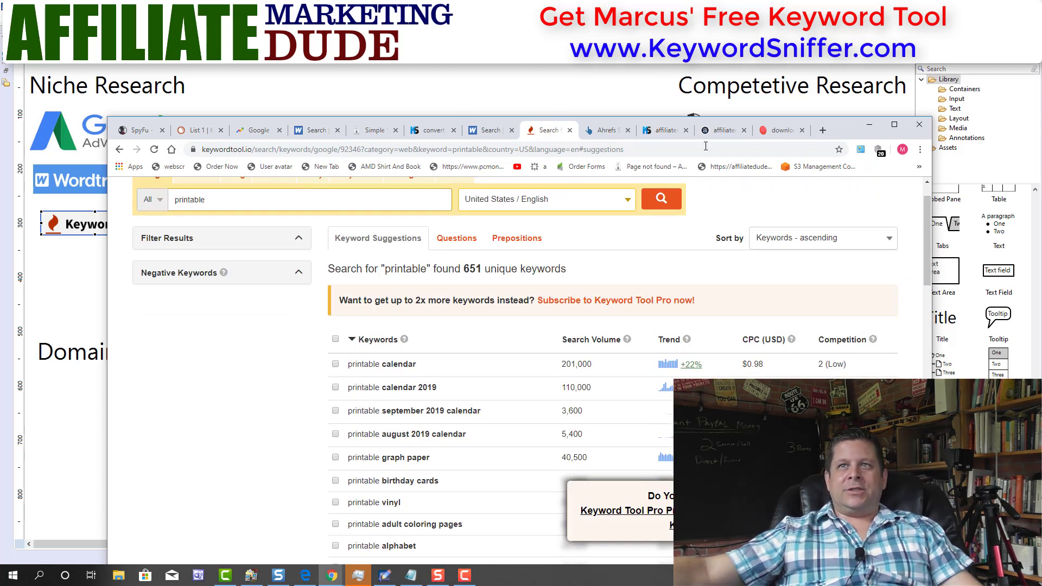
- Go back to the mockup canvas and place the Google Trends logo below the Keyword Tool logo under Niche Research
click(869, 125)
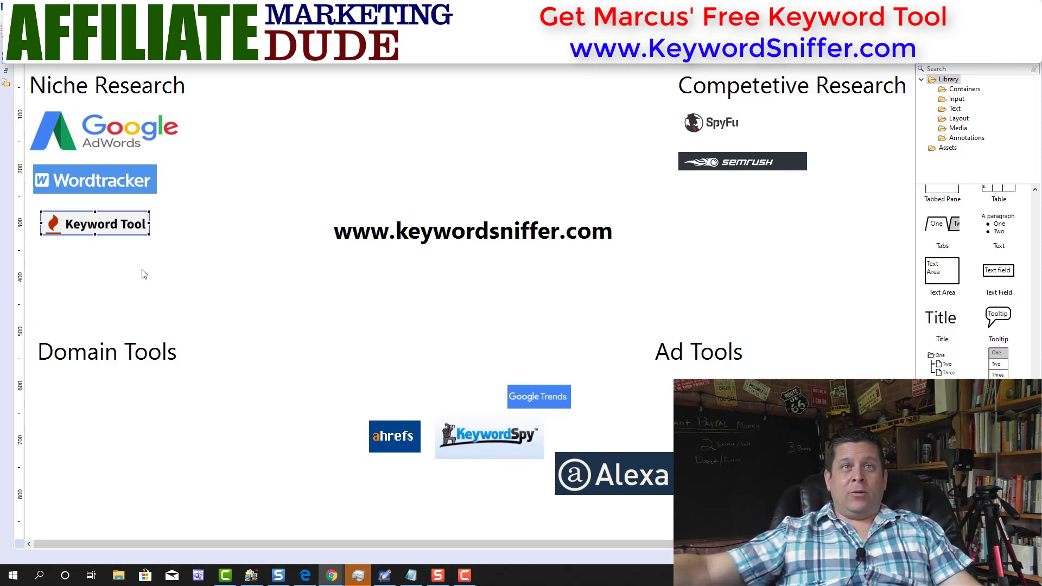
drag(548, 401, 86, 267)
- Open Google Trends in the browser and look through its stories and recently trending searches for the United States
key(alt+Tab)
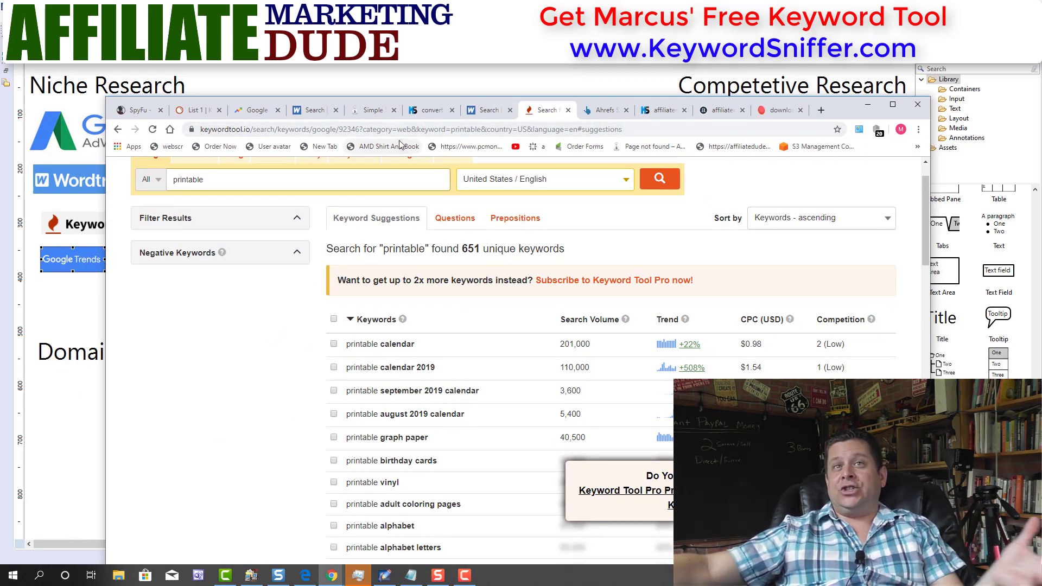
click(238, 112)
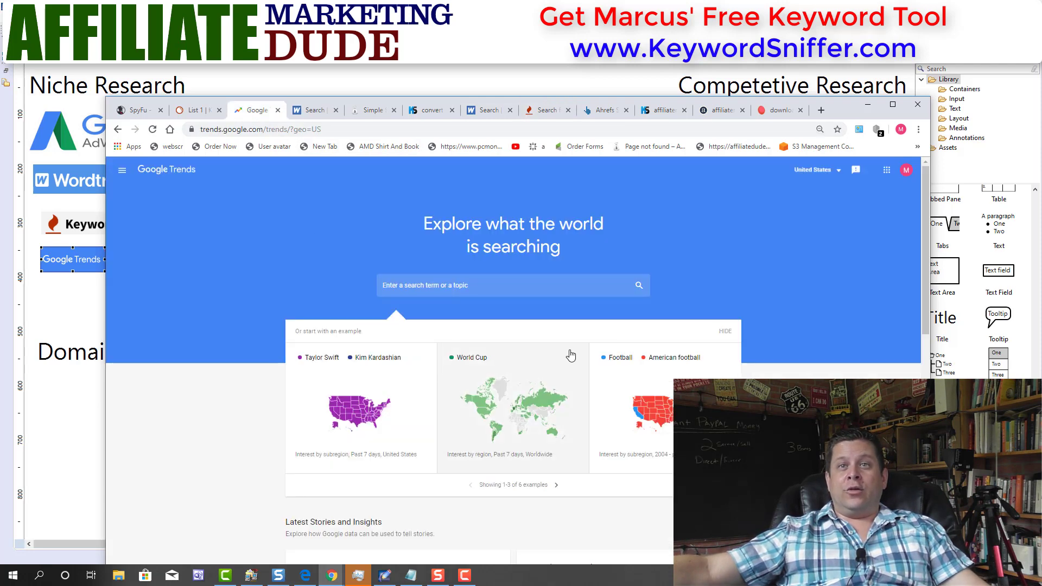
scroll(570, 354, down, 2)
scroll(507, 377, down, 4)
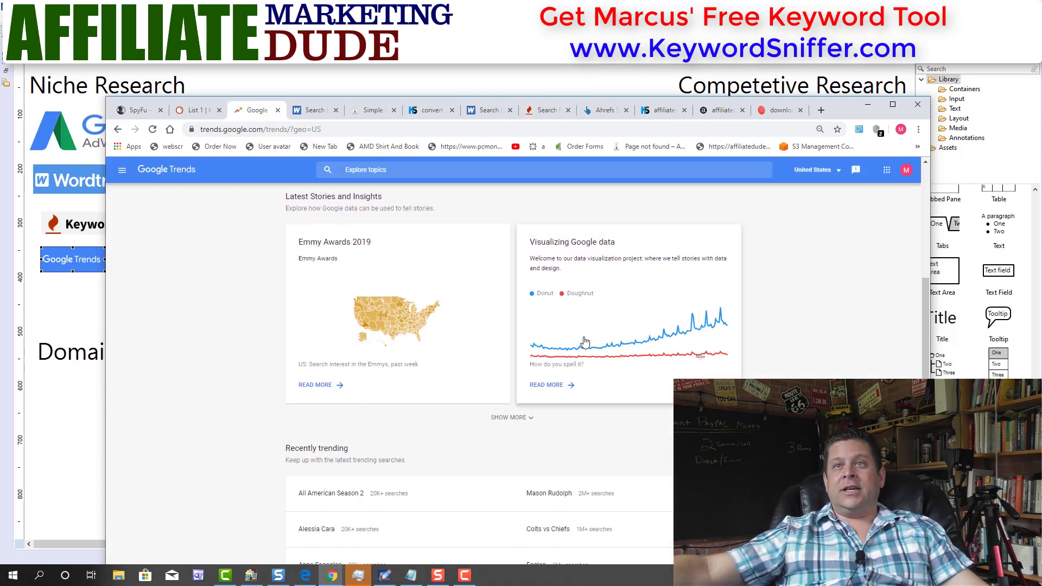
scroll(617, 337, down, 3)
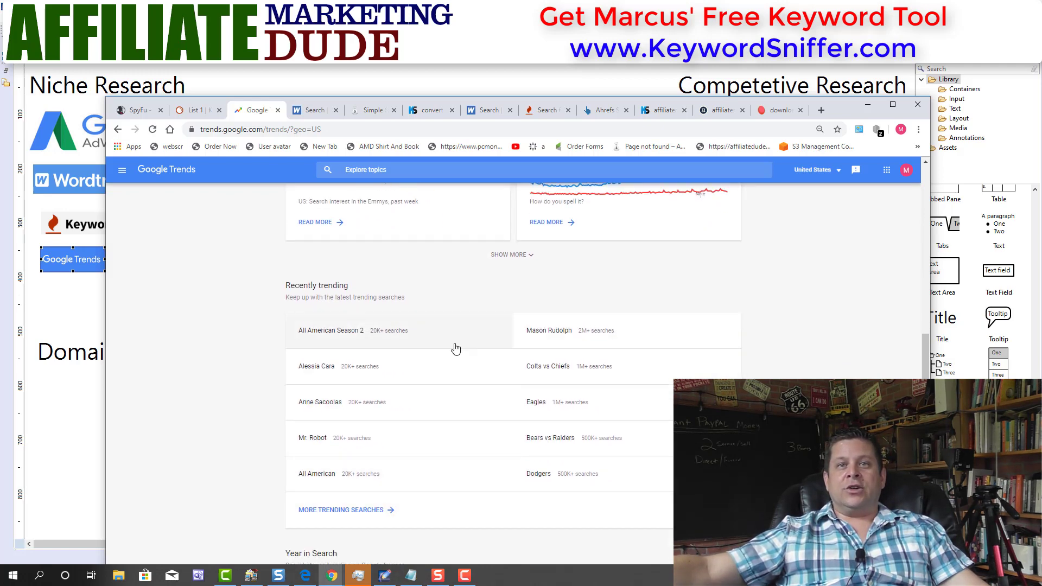
scroll(456, 349, down, 2)
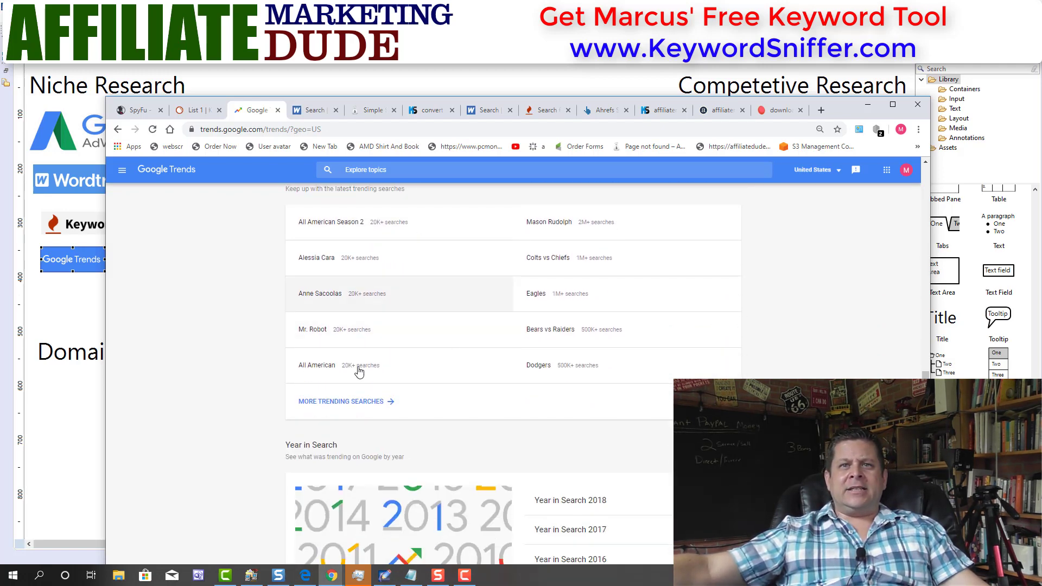
- Open the full list of trending searches and review the daily search trends of the last two days
click(357, 402)
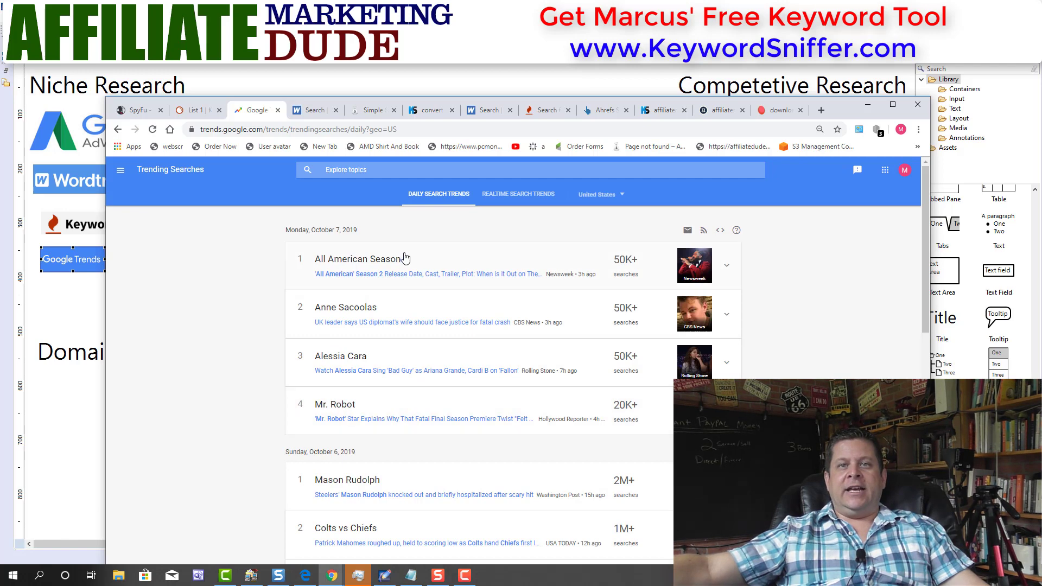
scroll(401, 257, down, 1)
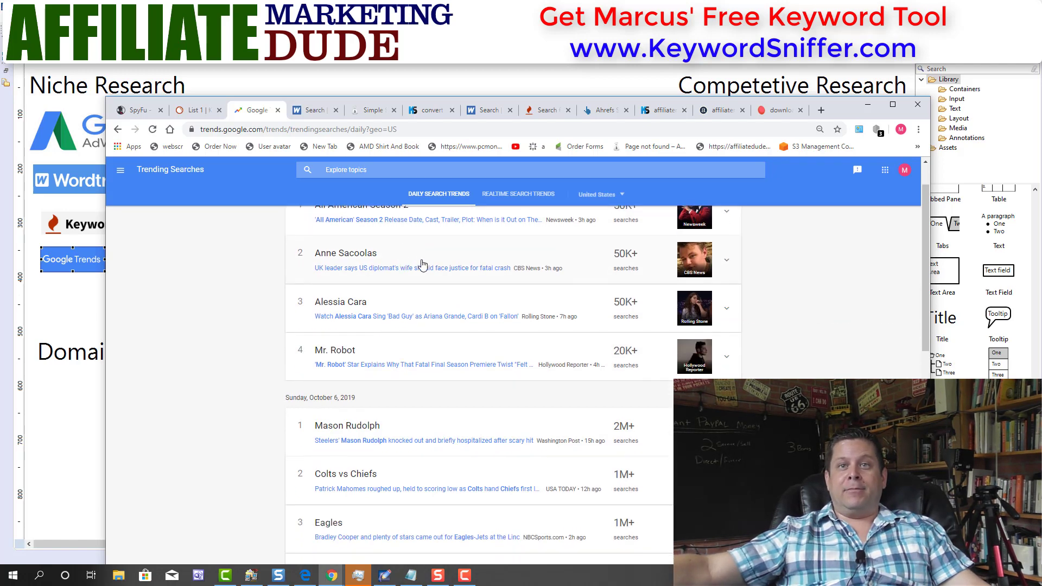
scroll(449, 315, down, 4)
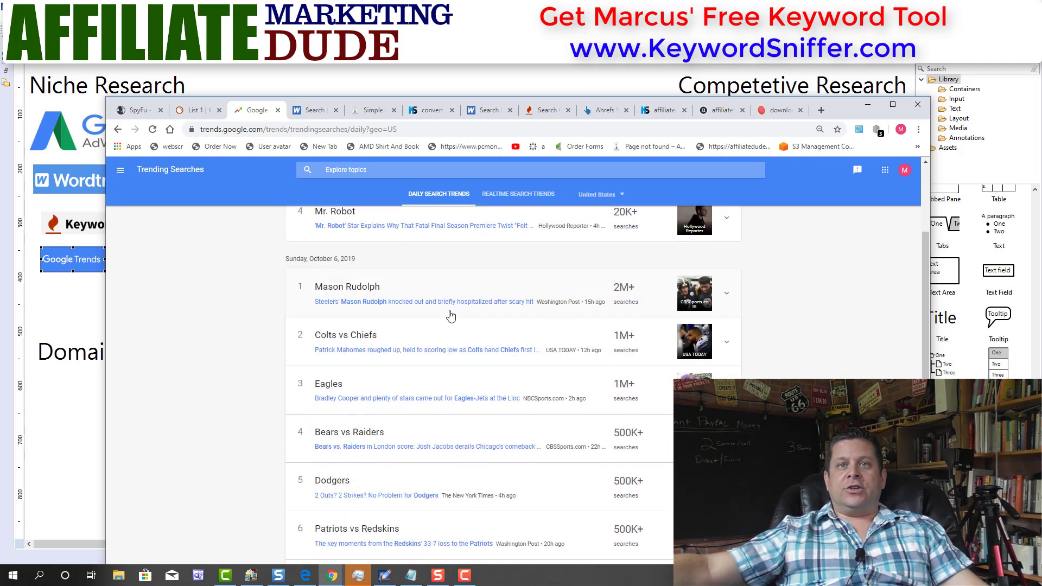
scroll(412, 426, down, 1)
scroll(417, 423, down, 2)
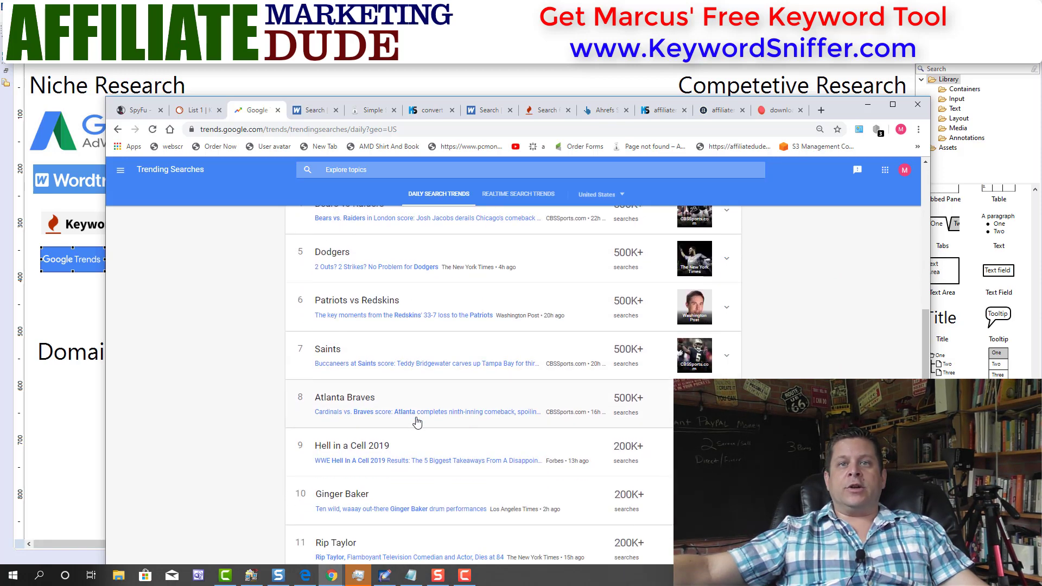
scroll(422, 431, up, 4)
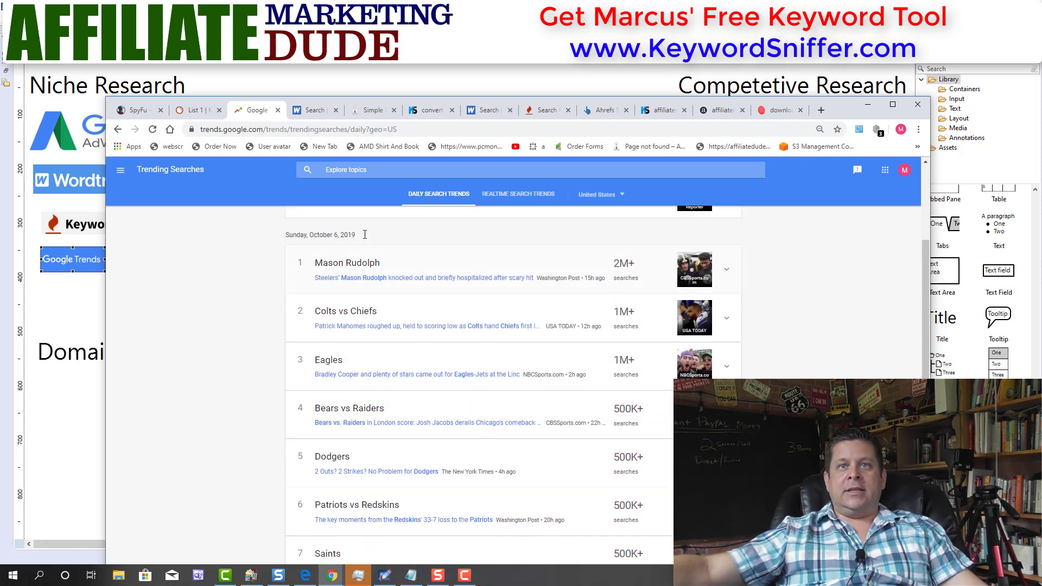
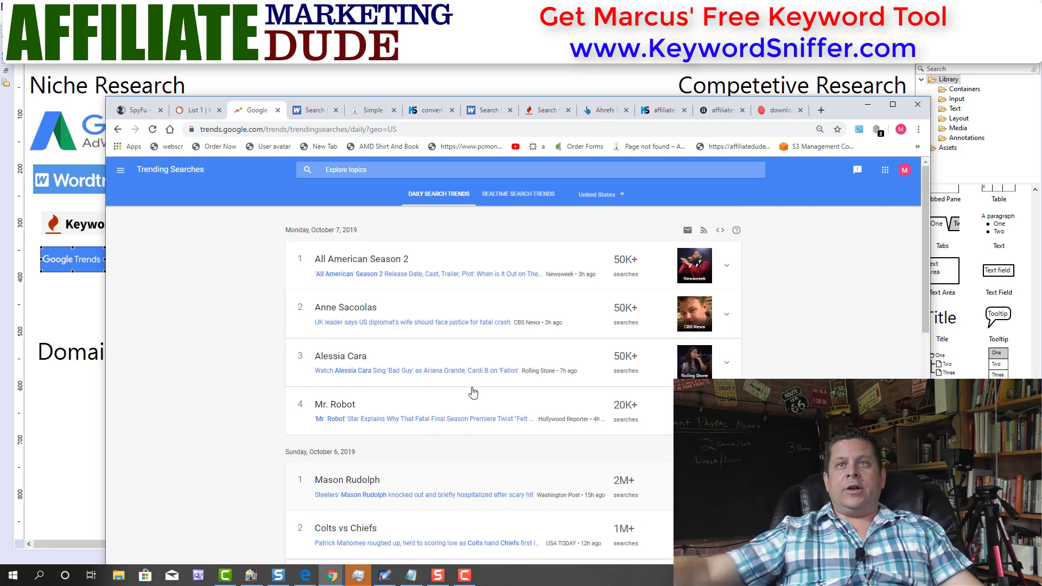
- Switch to the realtime search trends for the United States and review the stories listed for all categories
click(521, 194)
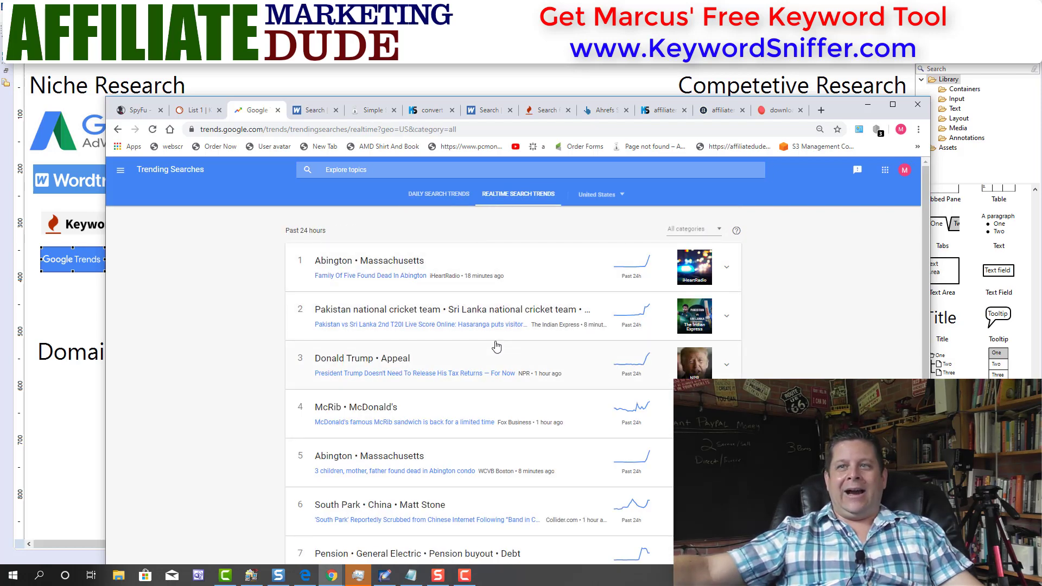
scroll(495, 345, down, 3)
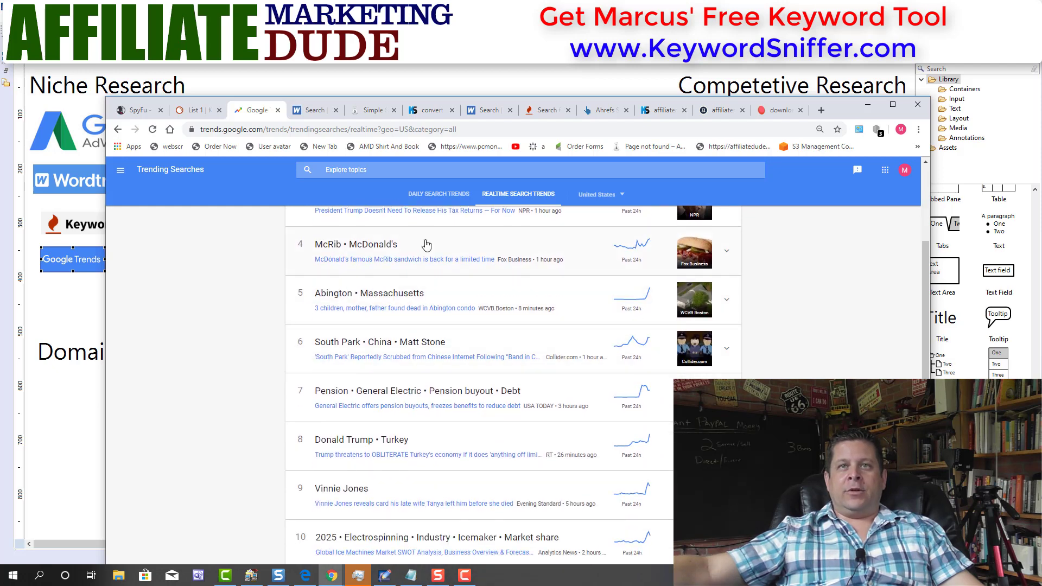
scroll(482, 310, down, 1)
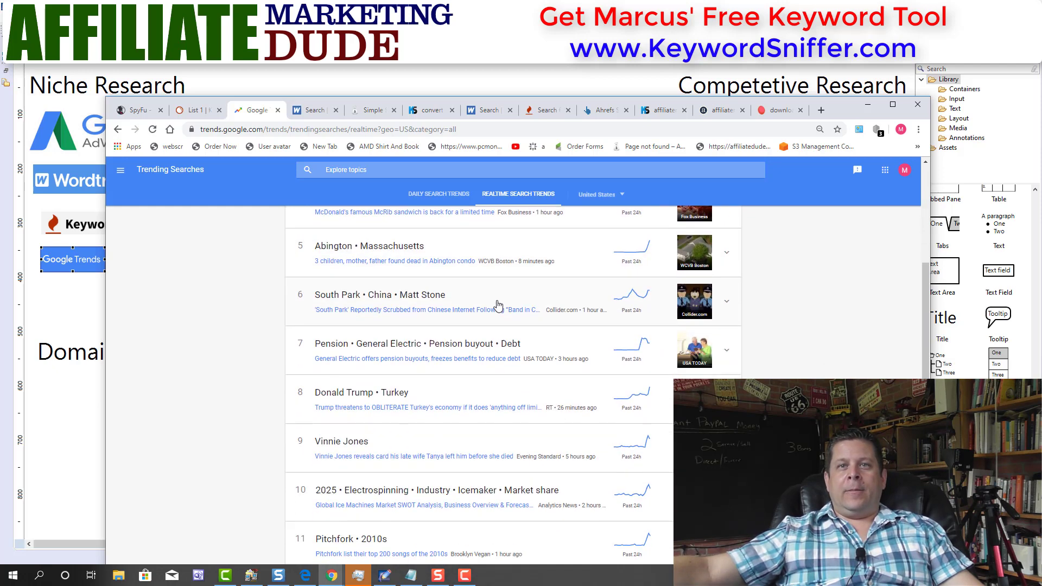
scroll(495, 302, up, 2)
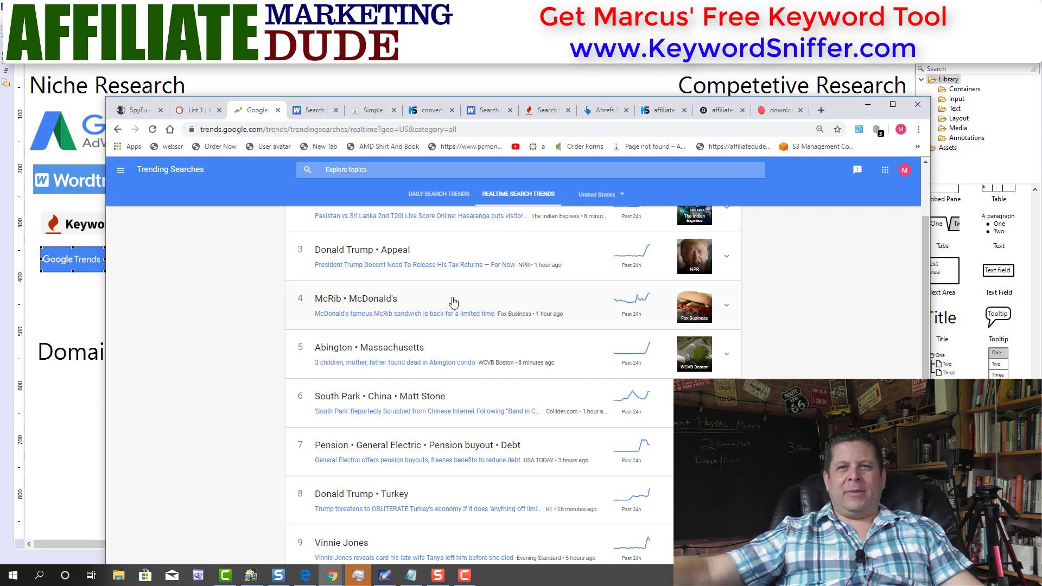
scroll(456, 302, down, 5)
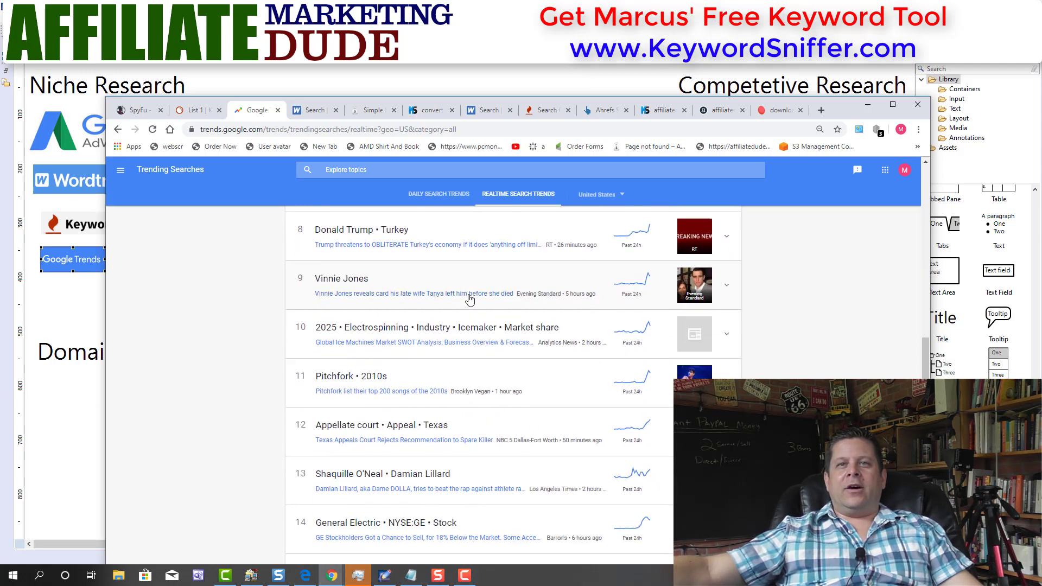
scroll(477, 334, down, 3)
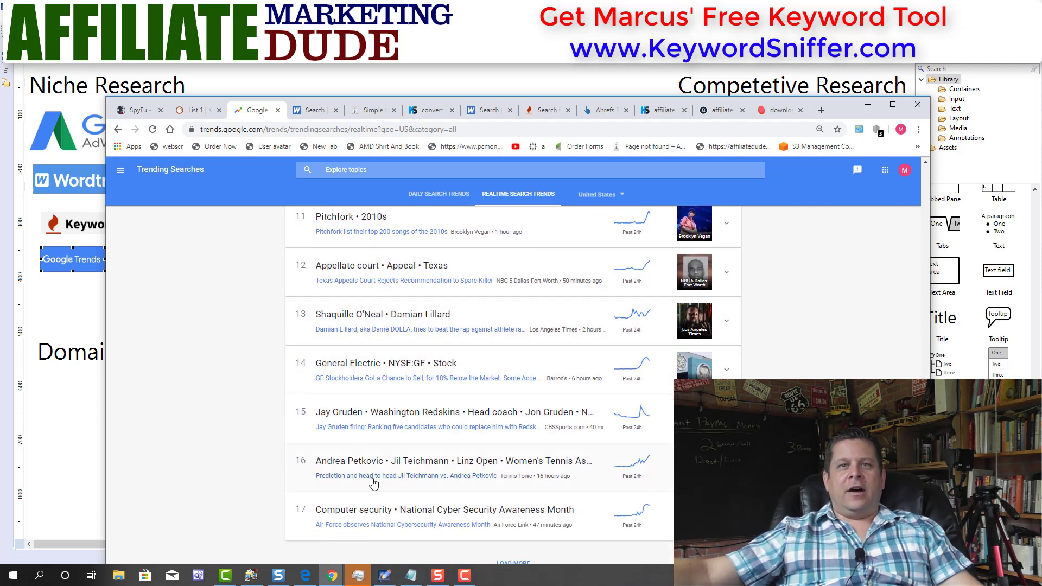
scroll(468, 421, up, 10)
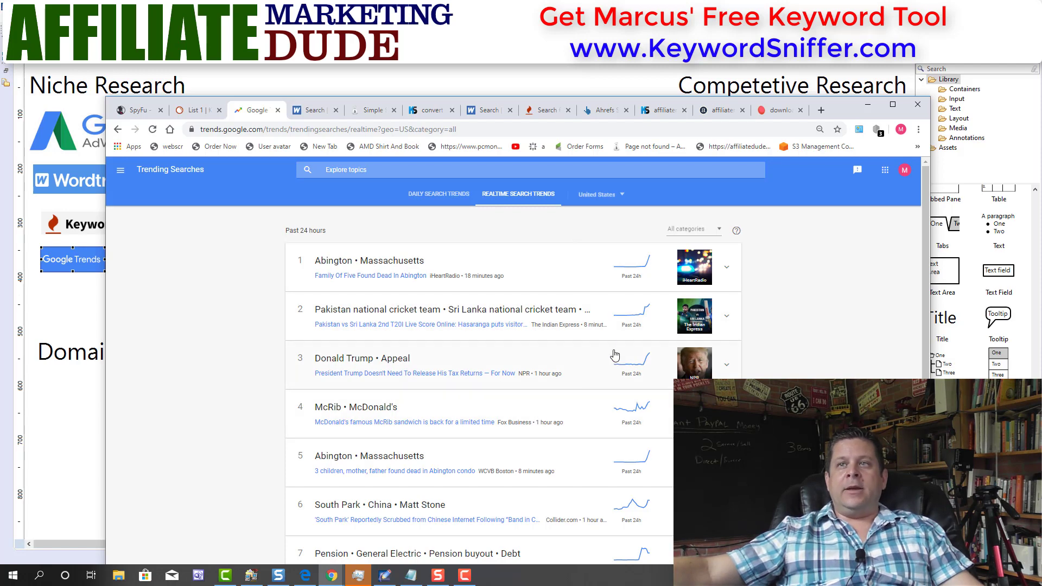
- Filter the realtime search trends by the Business category and review the listed stories
click(687, 232)
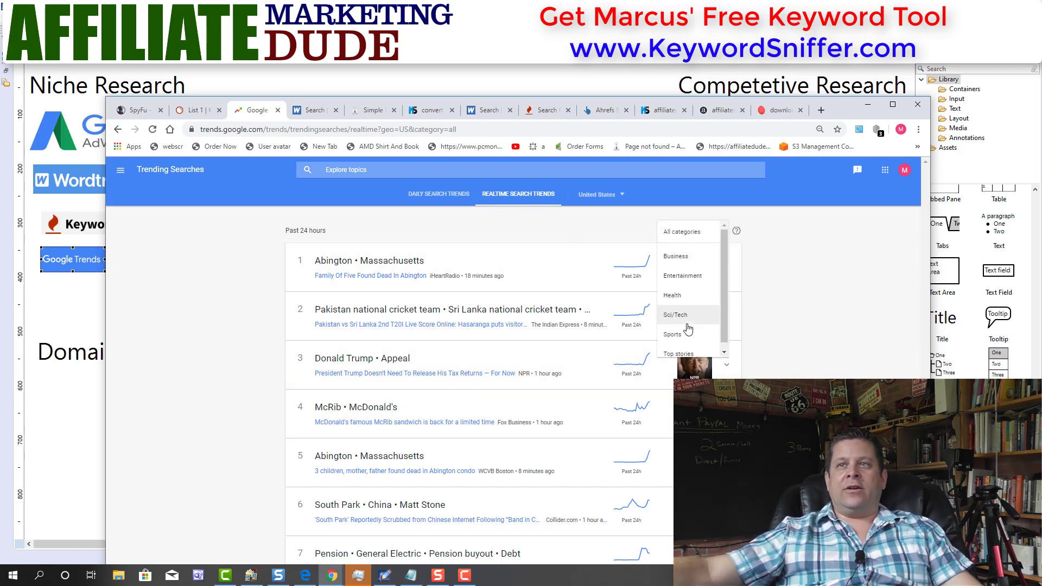
click(685, 256)
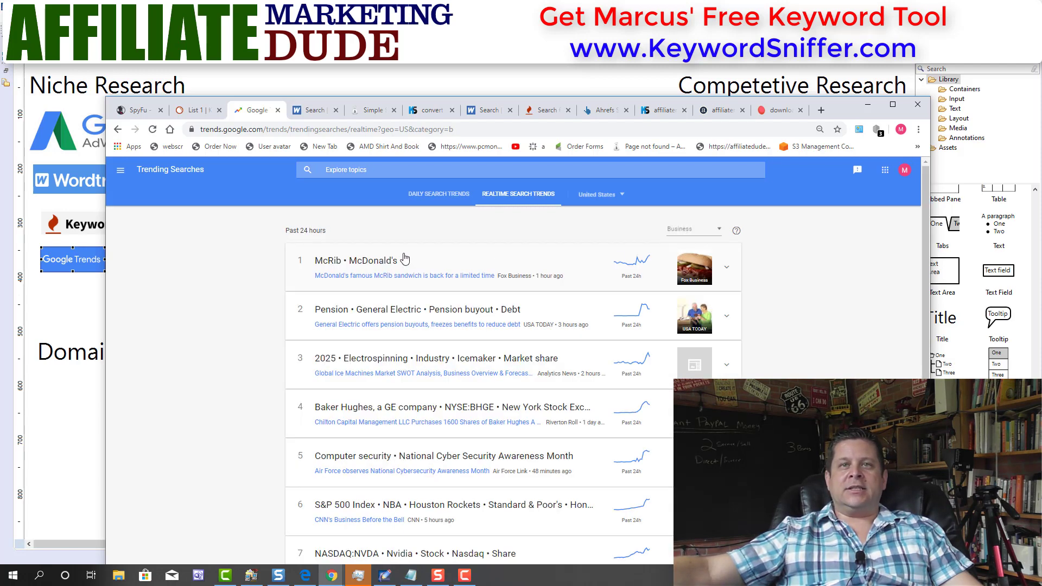
scroll(435, 383, down, 2)
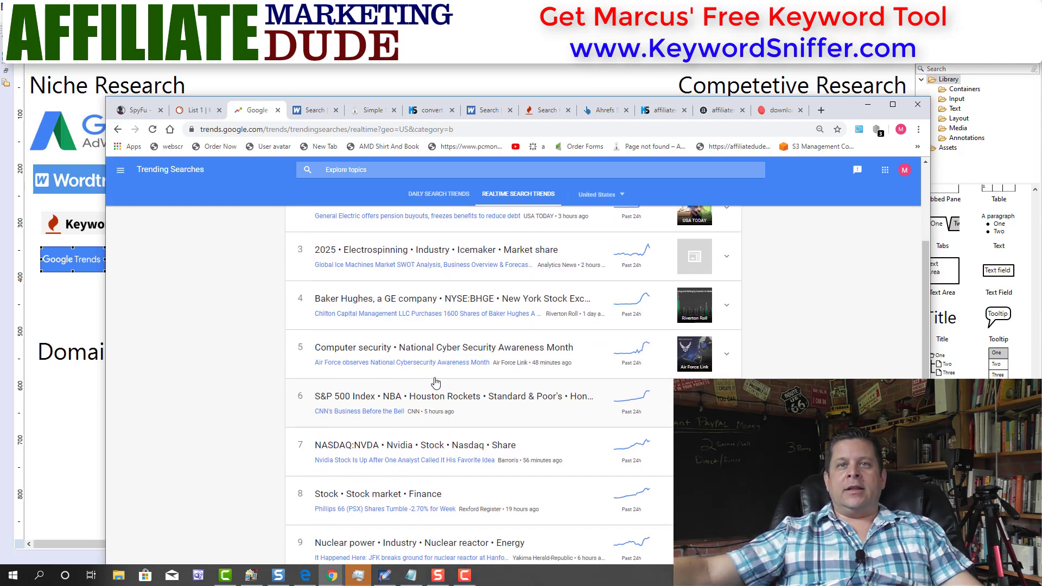
scroll(439, 371, down, 2)
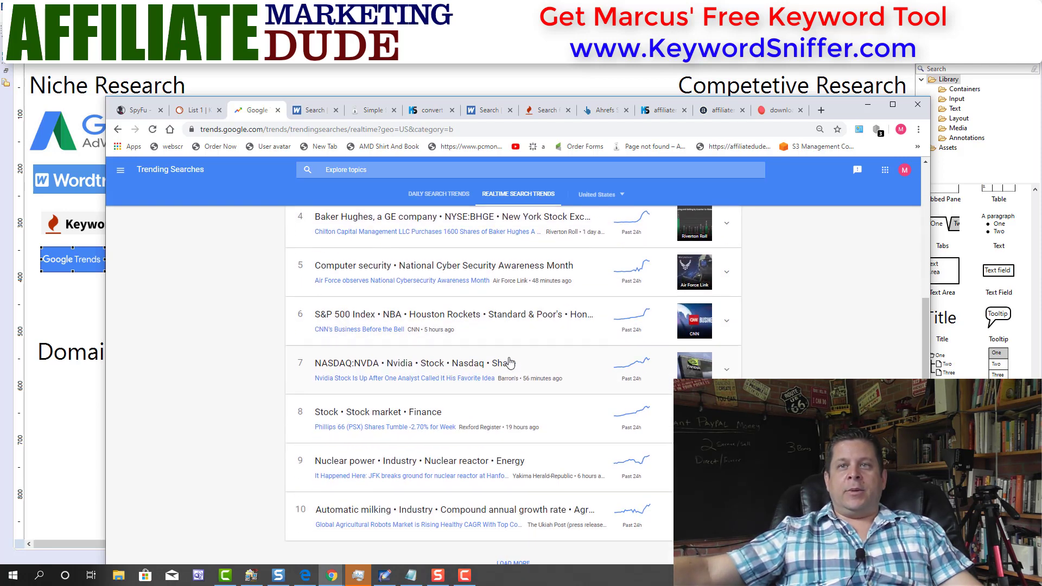
- Expand the Computer security trend and examine its interest graph, related news and related queries
scroll(630, 363, up, 2)
click(460, 373)
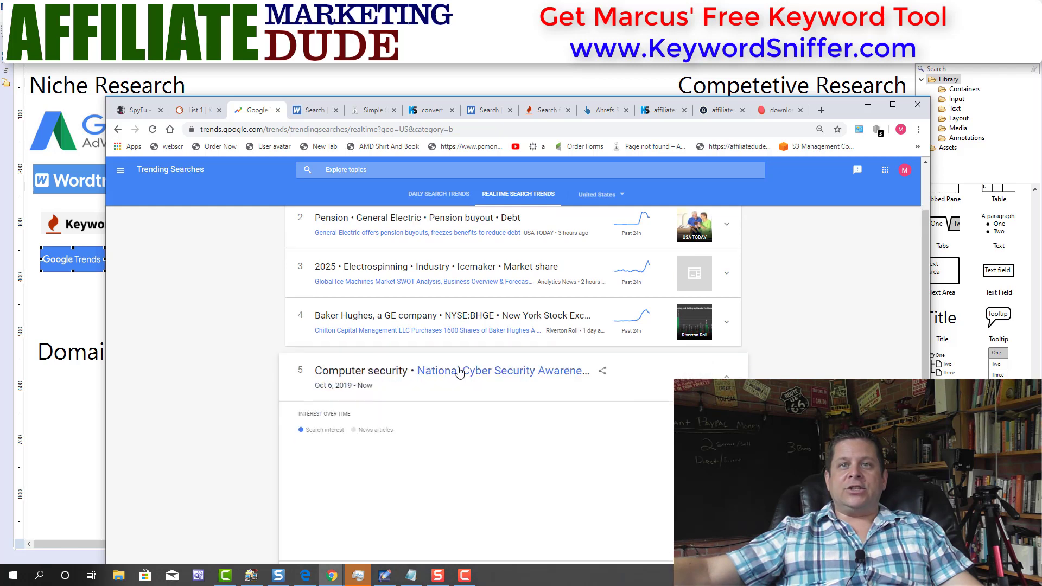
scroll(429, 367, down, 4)
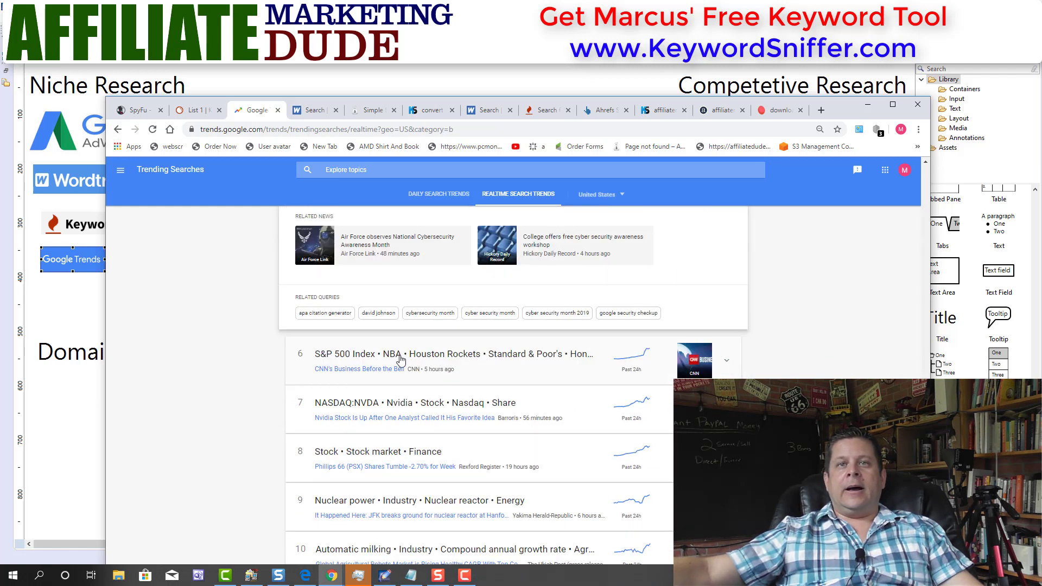
scroll(412, 349, up, 8)
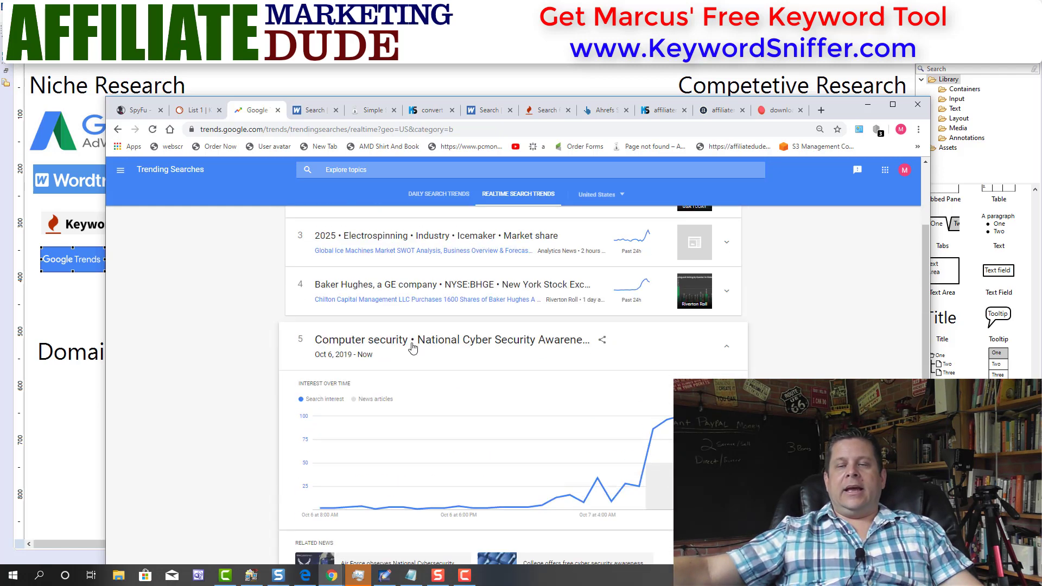
- Return to the daily search trends and explore the search term "printable"
click(451, 197)
click(380, 168)
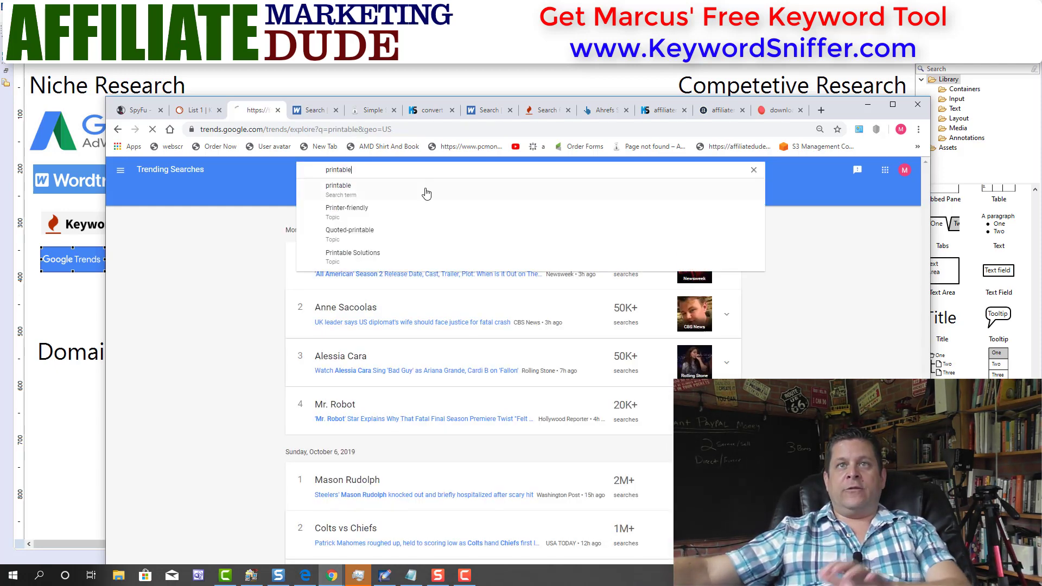
click(426, 190)
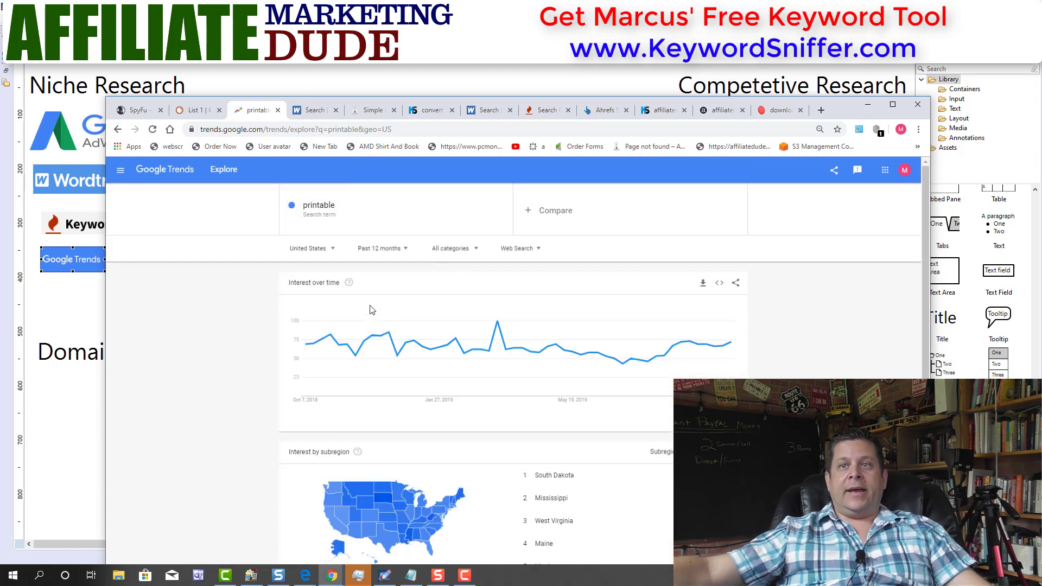
- Reposition the browser window to reveal the related queries for "printable" and page through them
scroll(426, 295, down, 3)
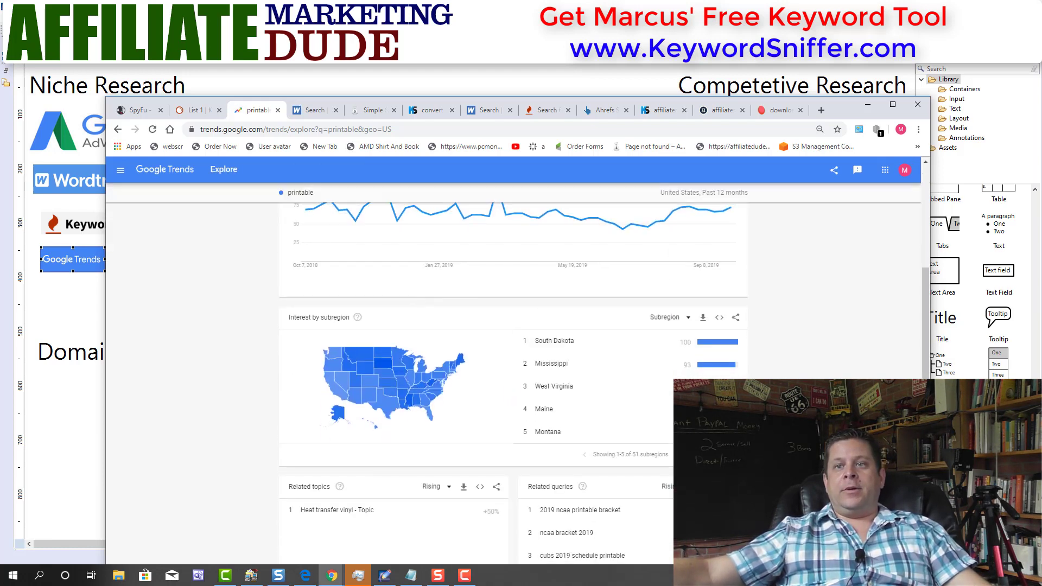
drag(842, 112, 851, 15)
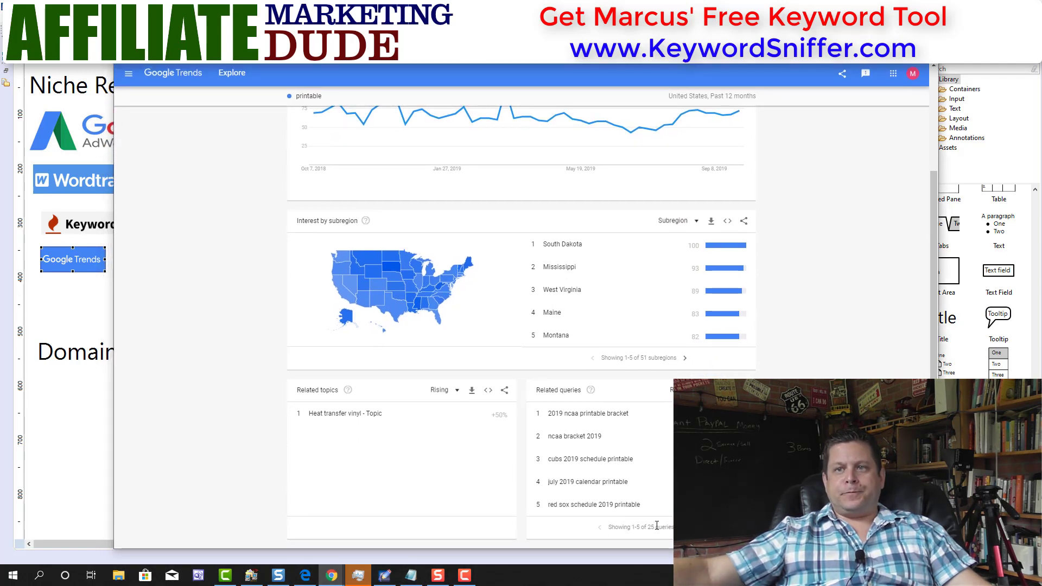
click(692, 527)
click(692, 527)
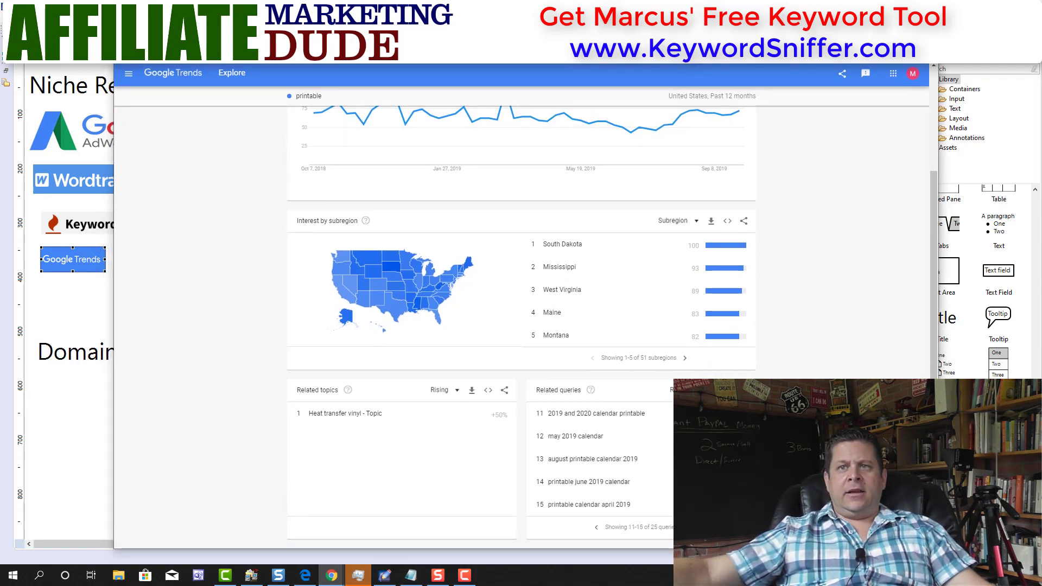
click(692, 527)
click(692, 527)
scroll(422, 365, up, 3)
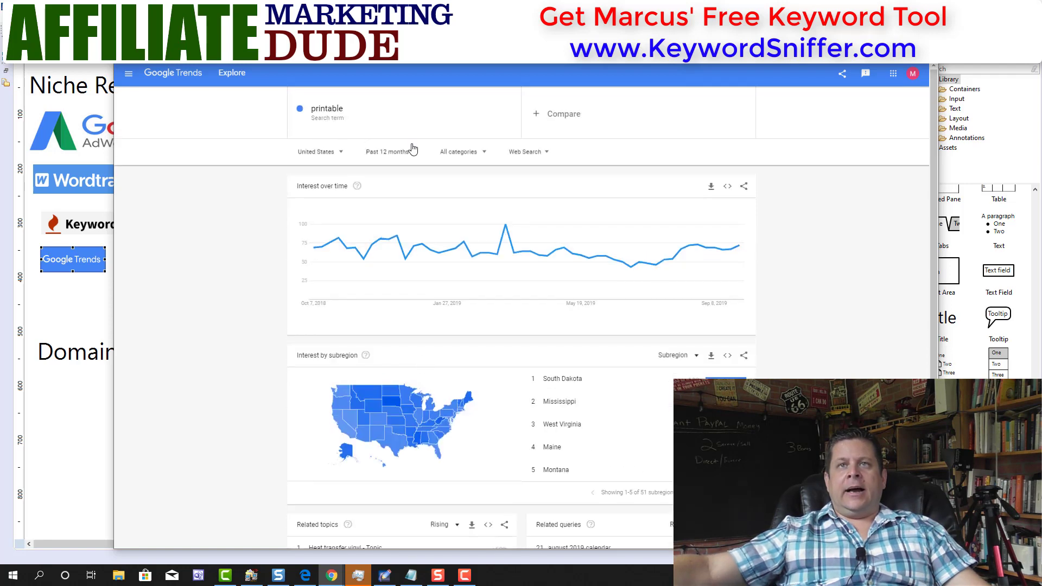
click(356, 117)
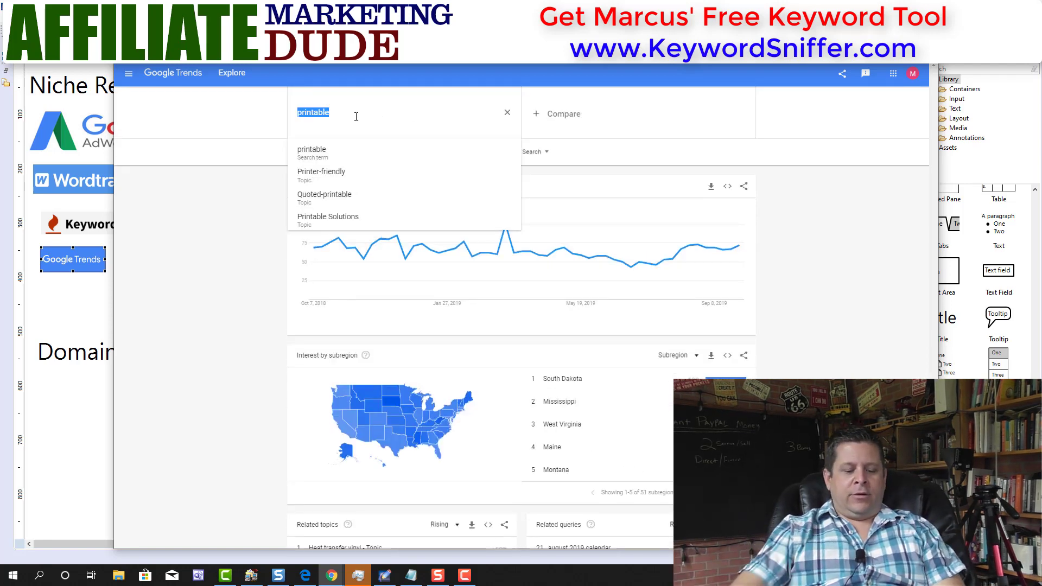
text(downlaod)
key(Return)
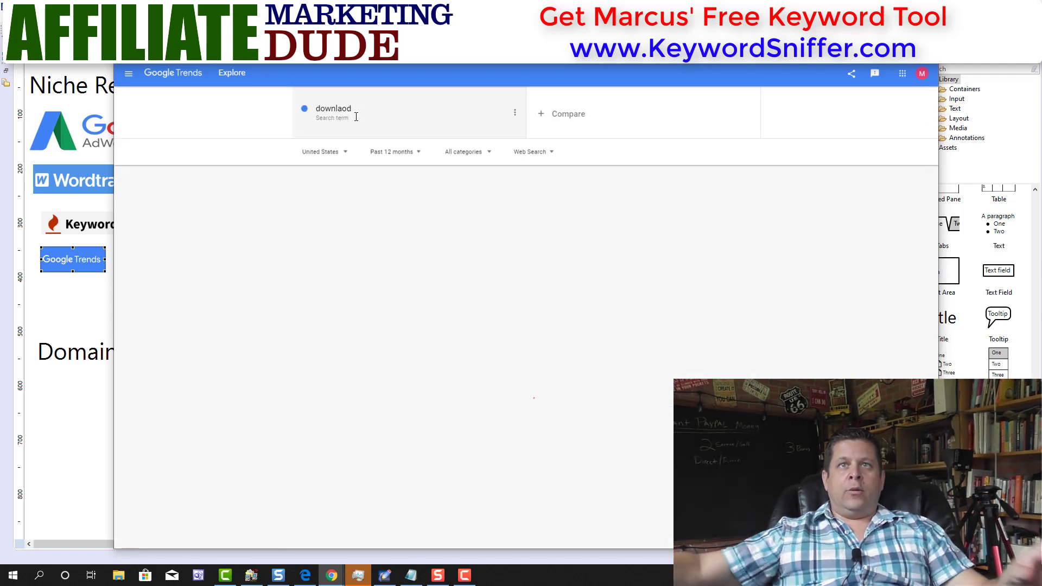
- Replace the explored search term with "download"
click(348, 108)
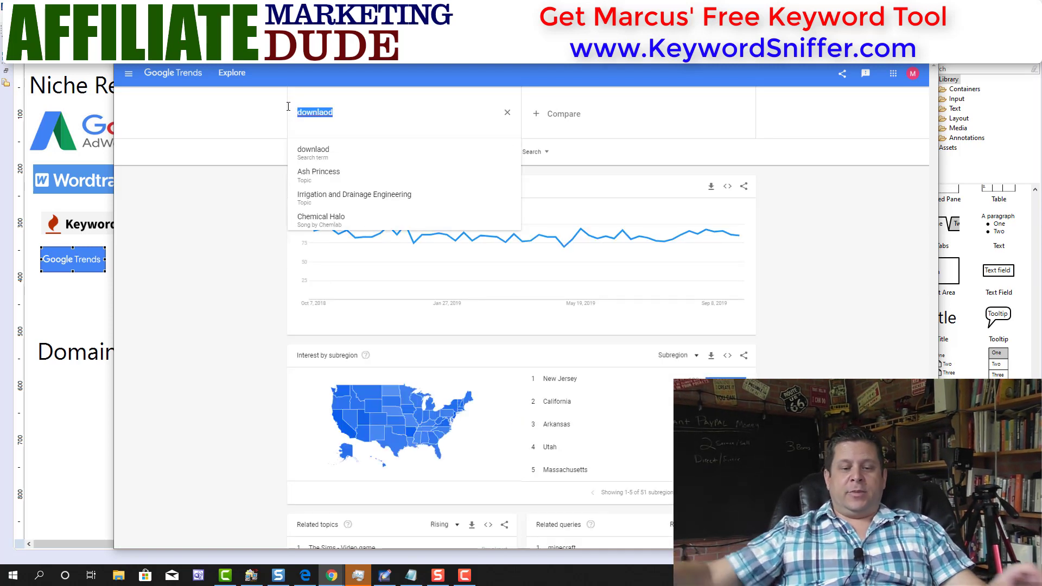
text(download)
key(Return)
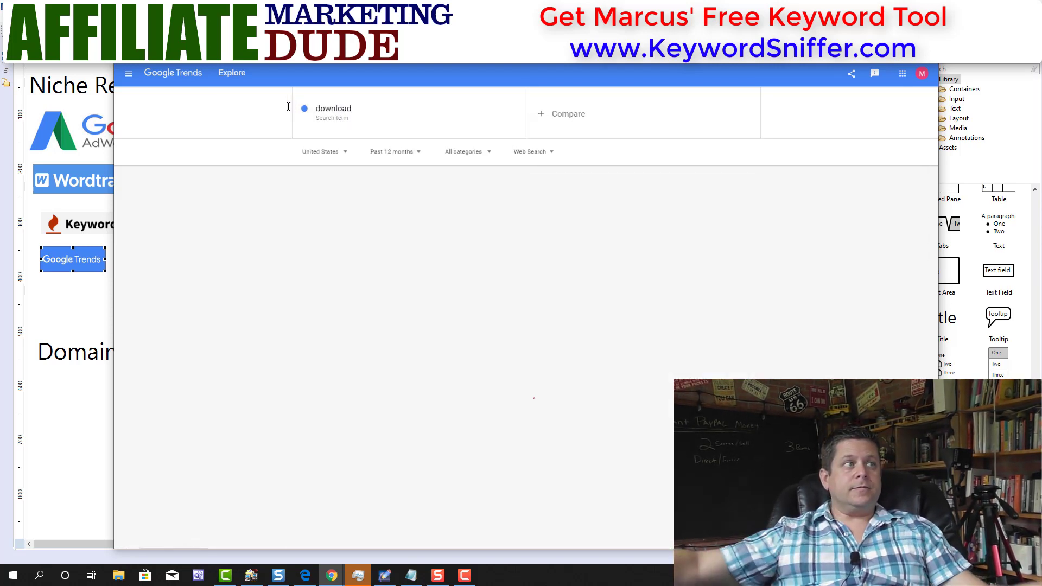
- Page forward and back through the related queries for "download", including the app and software download searches
scroll(520, 330, down, 3)
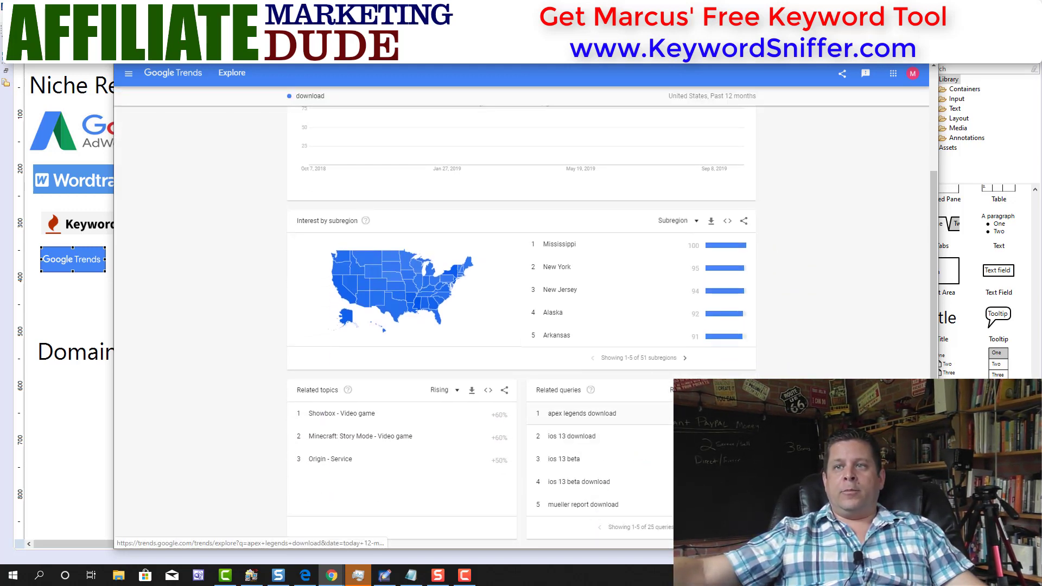
click(687, 527)
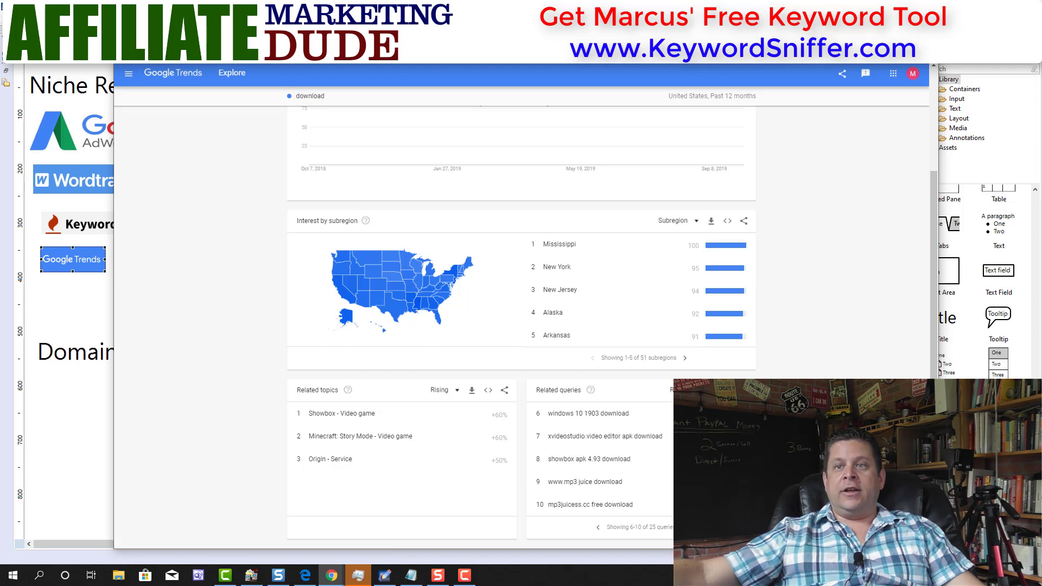
click(687, 527)
click(686, 527)
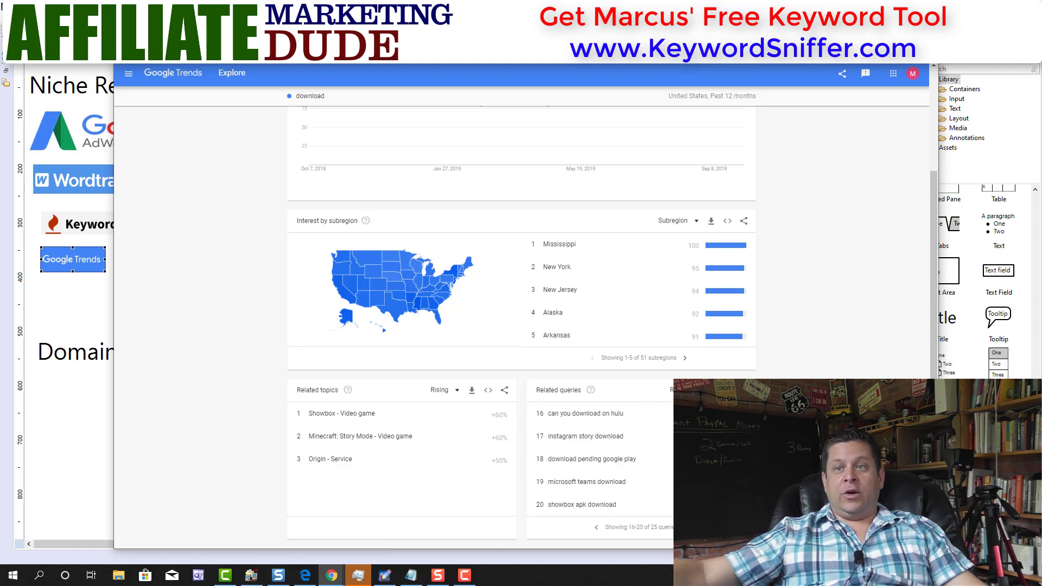
click(687, 527)
click(596, 529)
click(595, 529)
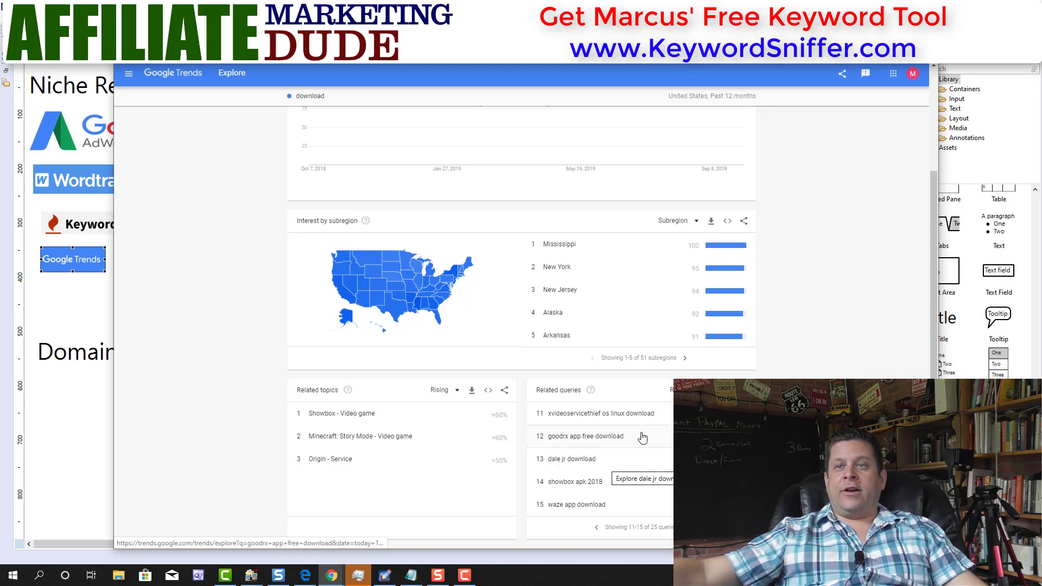
scroll(650, 430, up, 3)
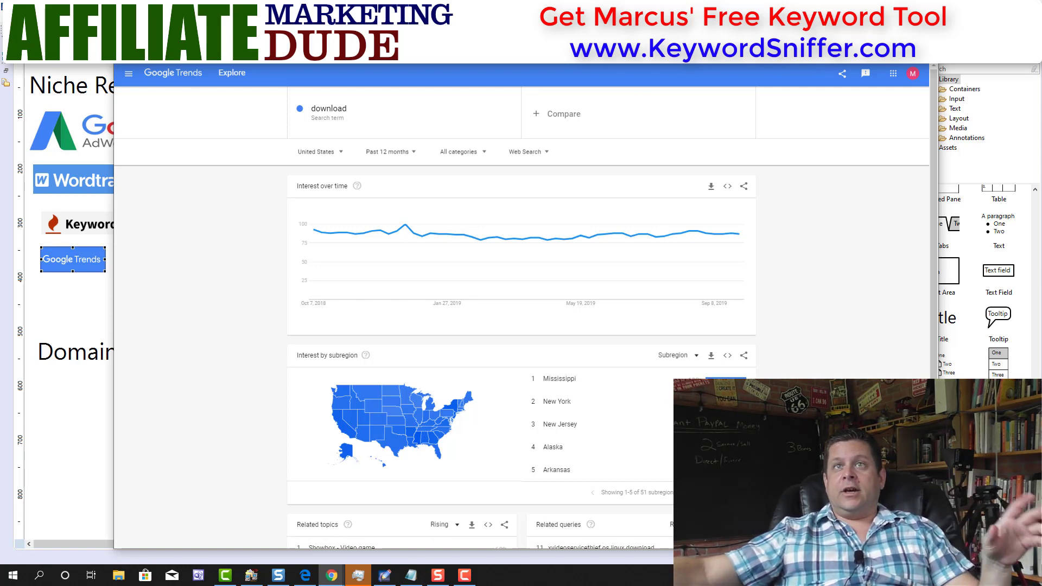
- Go back to the mockup canvas and place the ahrefs logo directly under the Domain Tools heading
drag(814, 11, 96, 43)
key(alt+Tab)
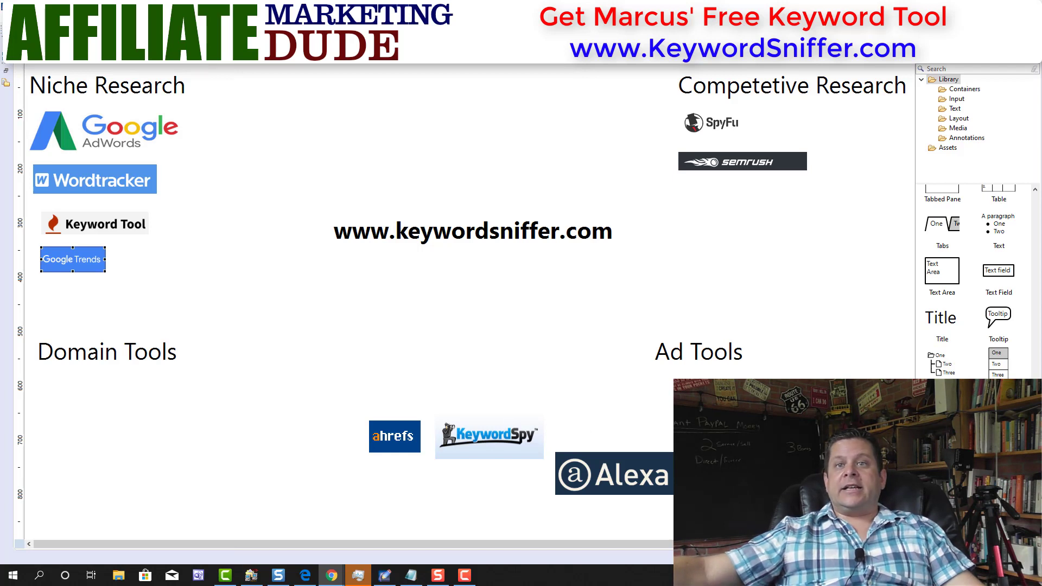
click(429, 436)
drag(398, 442, 67, 385)
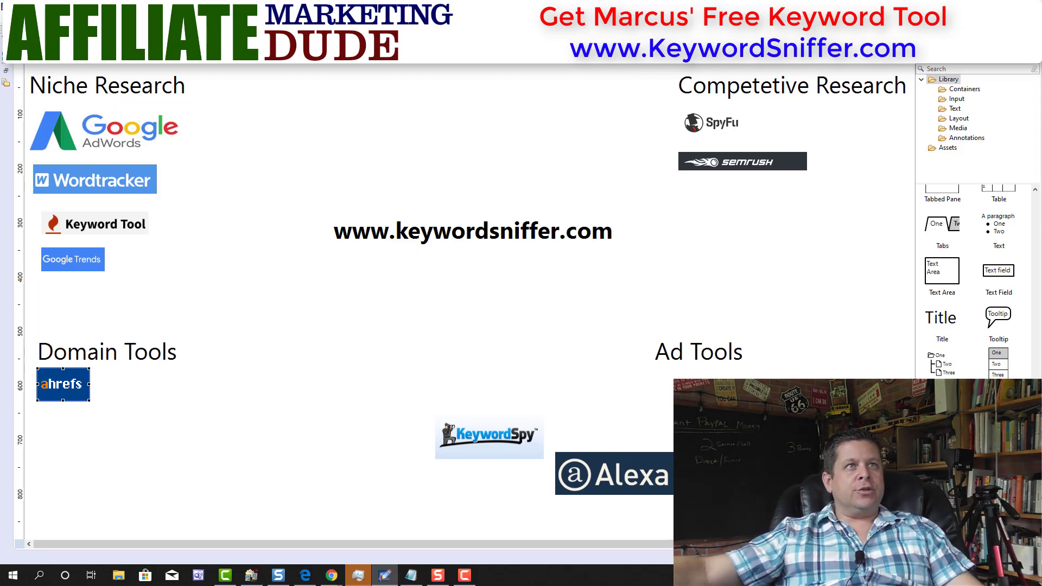
- Return to the browser's Ahrefs login page and sign in with the already filled-in credentials
key(alt+Tab)
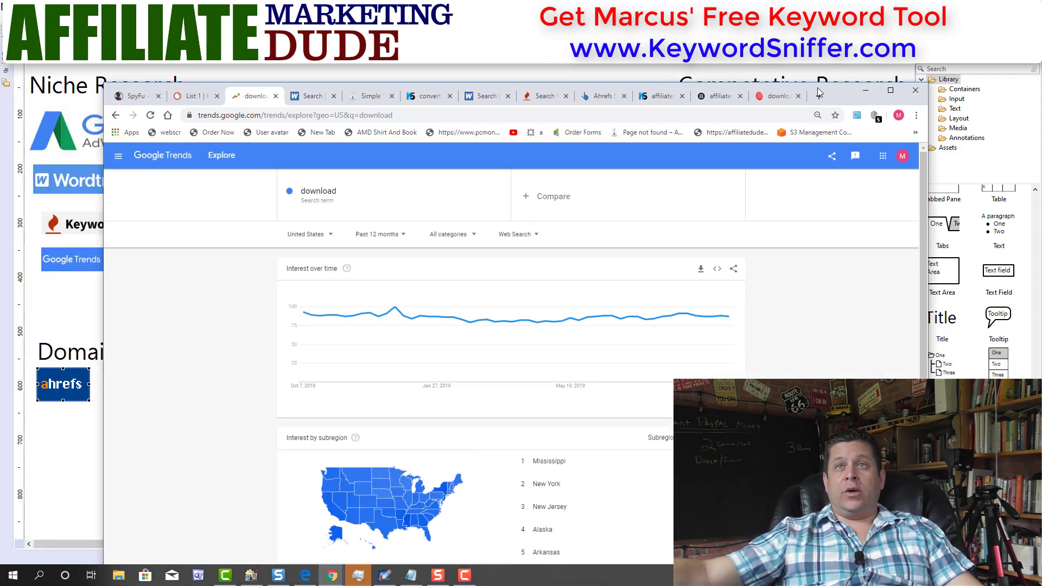
click(602, 103)
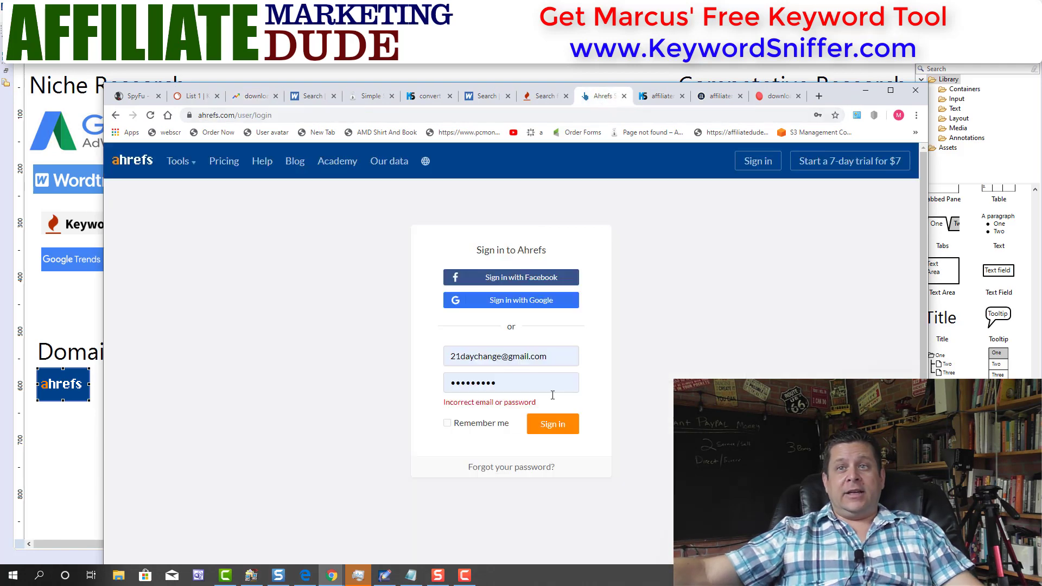
click(552, 417)
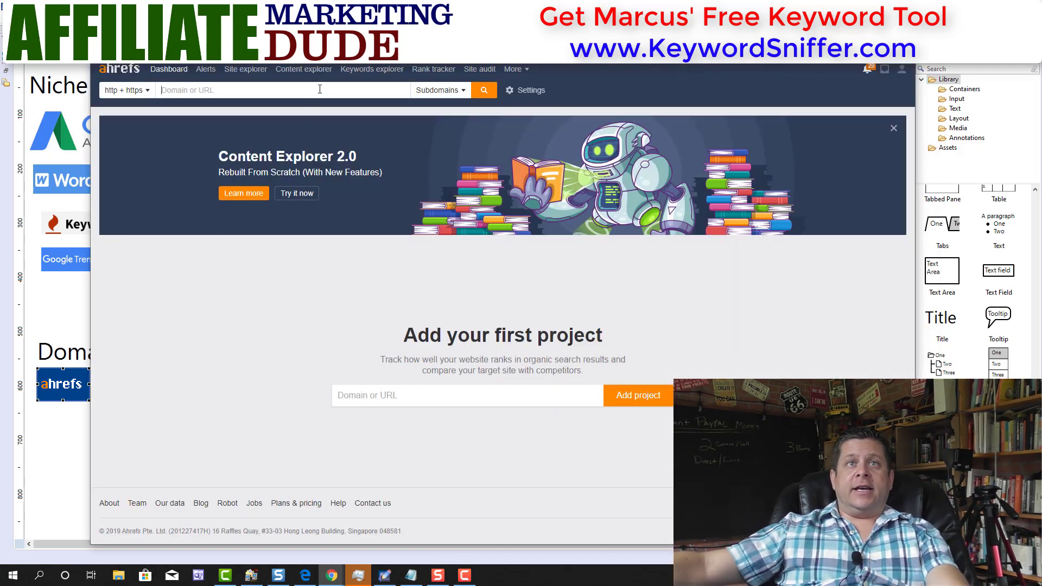
- Look up the domain affiliatemarketingdude.com in Ahrefs Site Explorer
text(a)
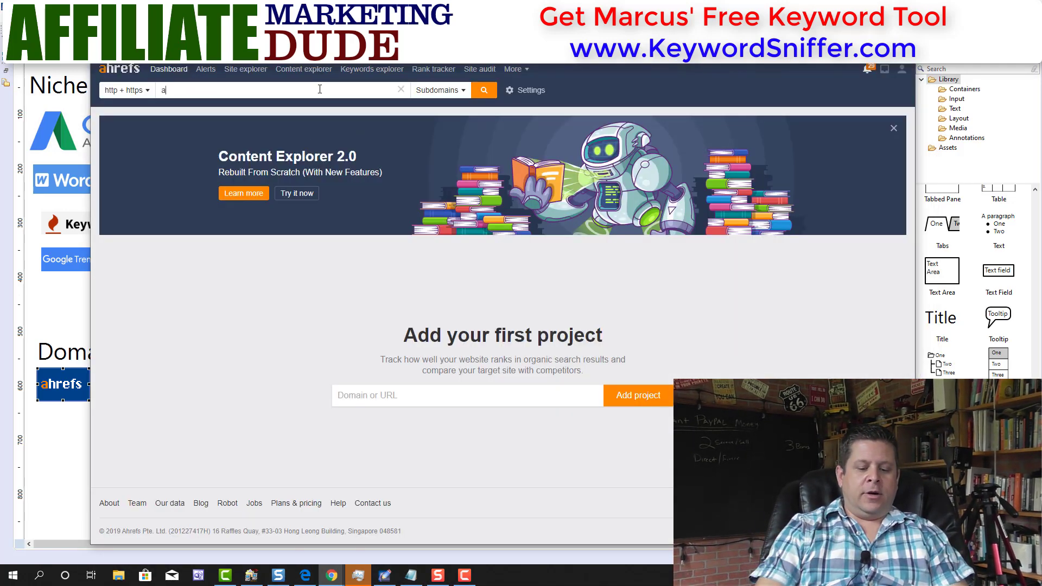
text(ffiliate)
key(Down)
key(Return)
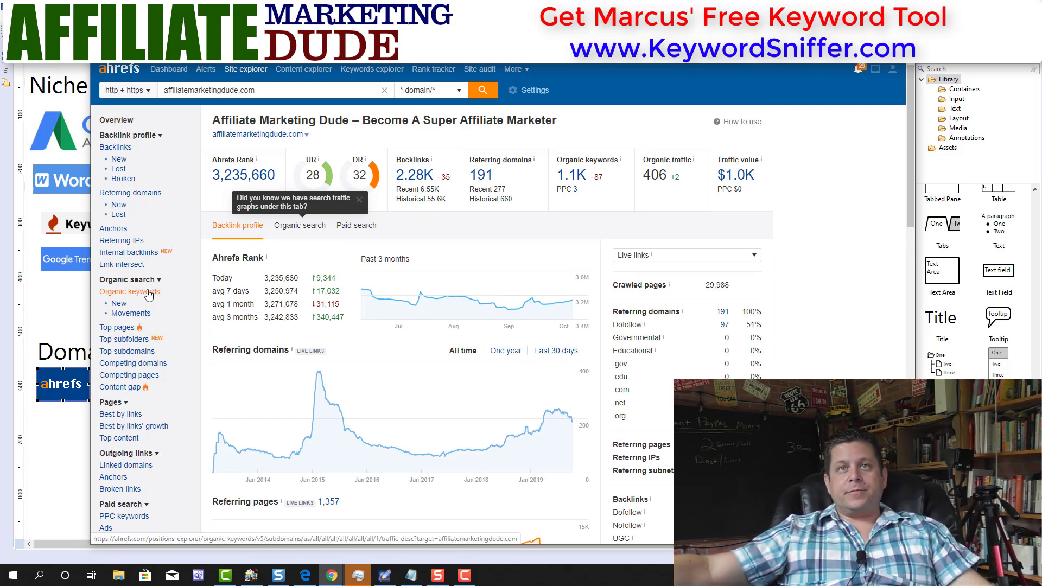
- Open the domain's organic keywords report and sort it by search volume
click(148, 293)
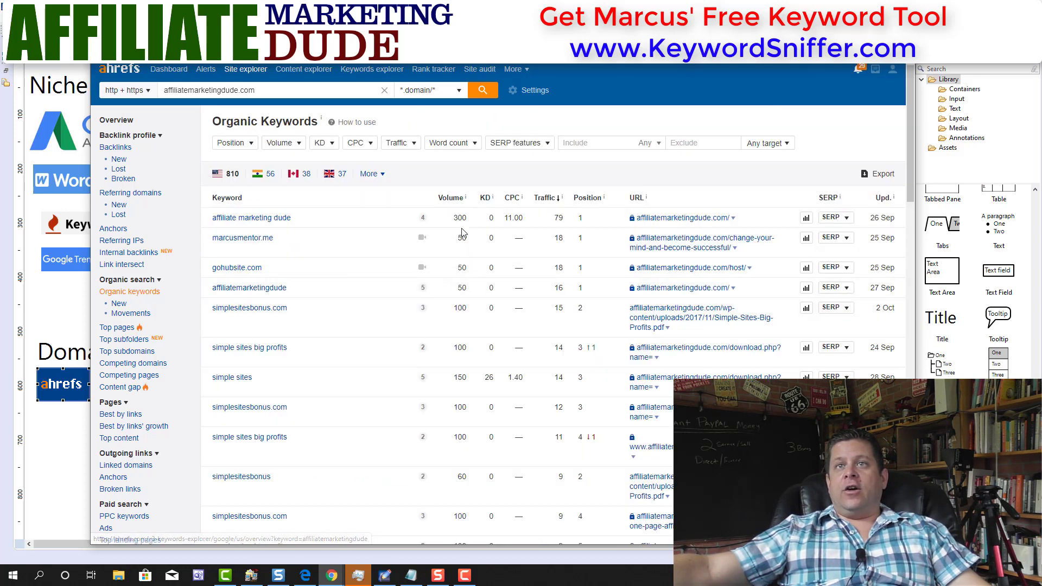
click(452, 198)
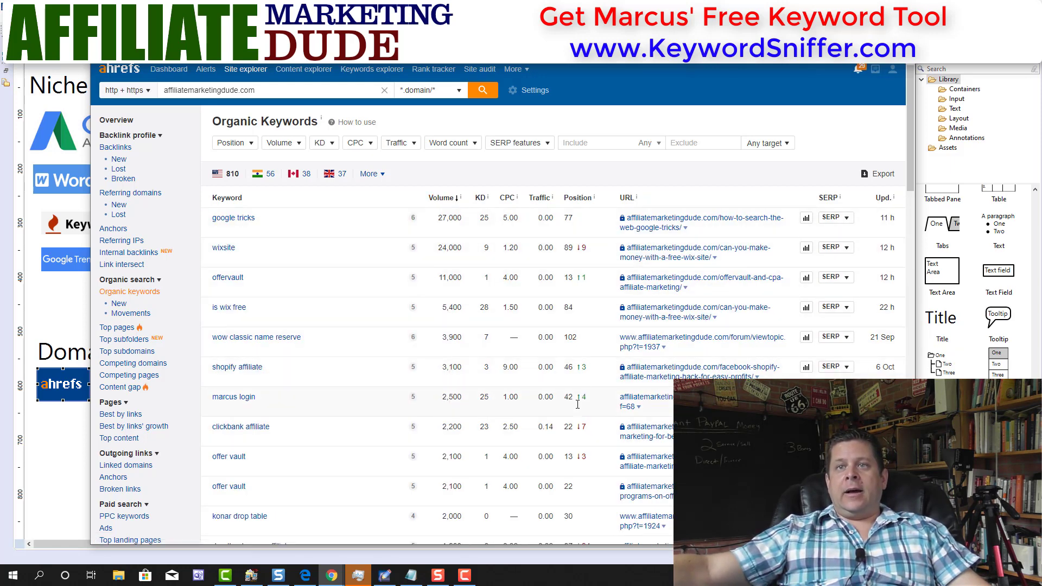
scroll(525, 431, down, 2)
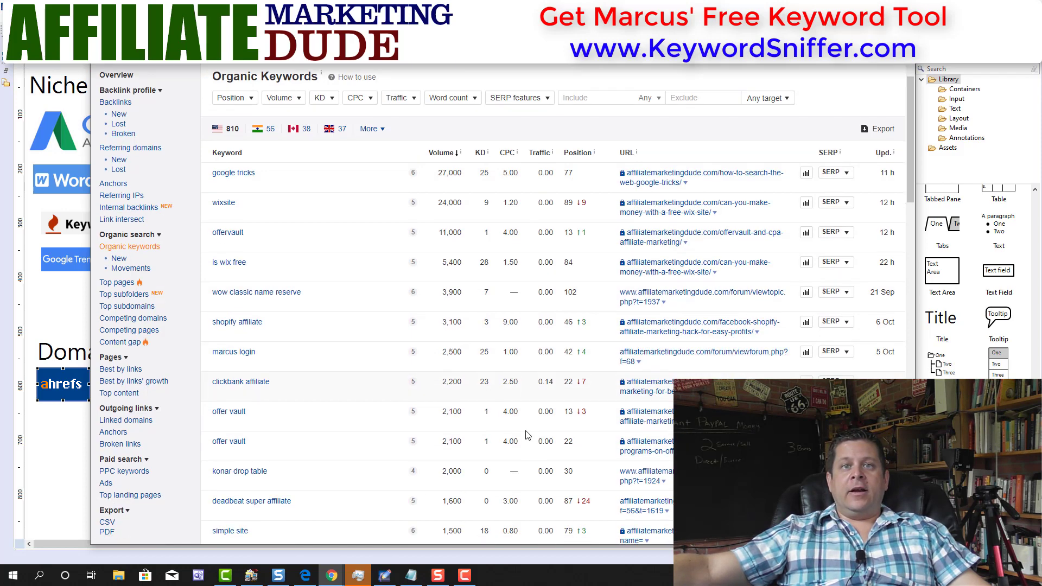
scroll(261, 308, up, 2)
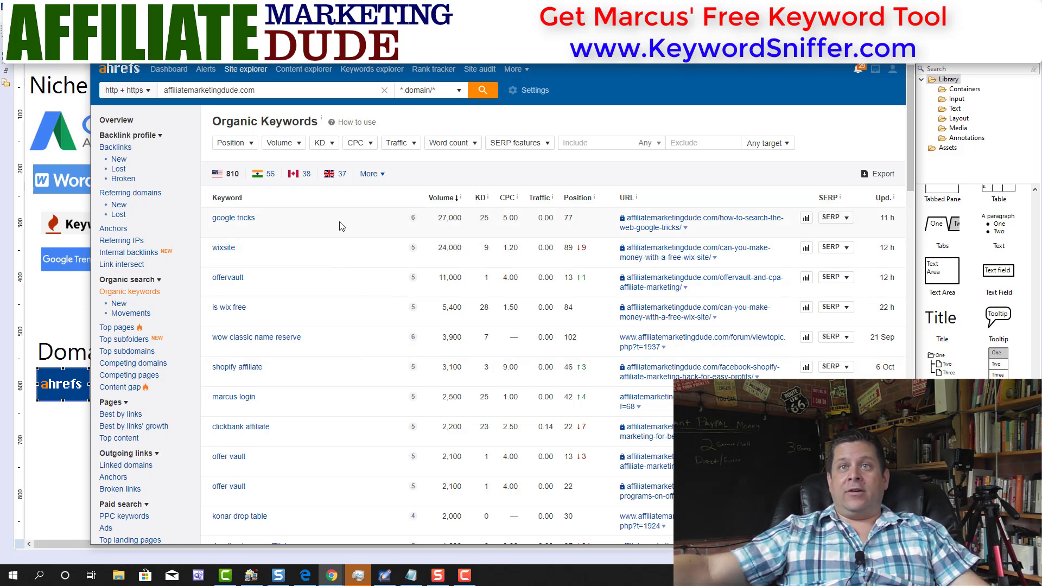
- Examine the organic keyword list, highlighting "google tricks" and the ranking position of "shopify affiliate"
right_click(234, 222)
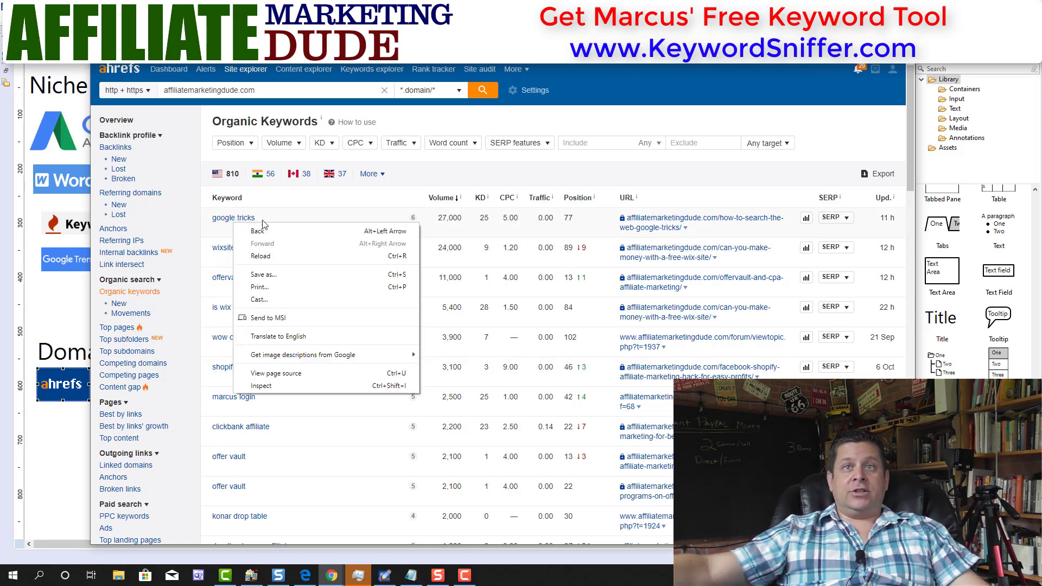
key(Escape)
drag(290, 223, 211, 219)
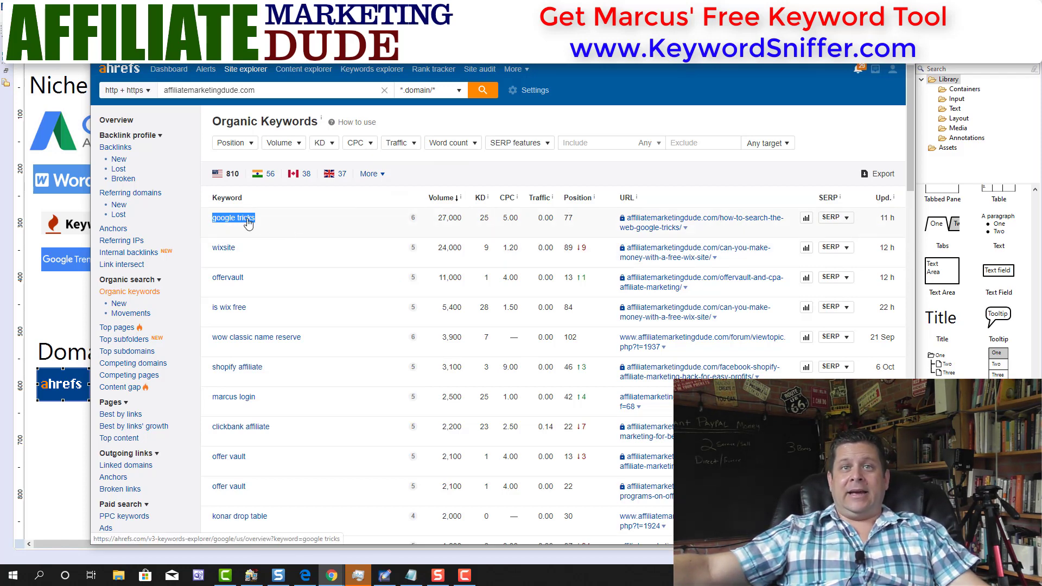
drag(289, 374, 211, 373)
drag(594, 376, 567, 376)
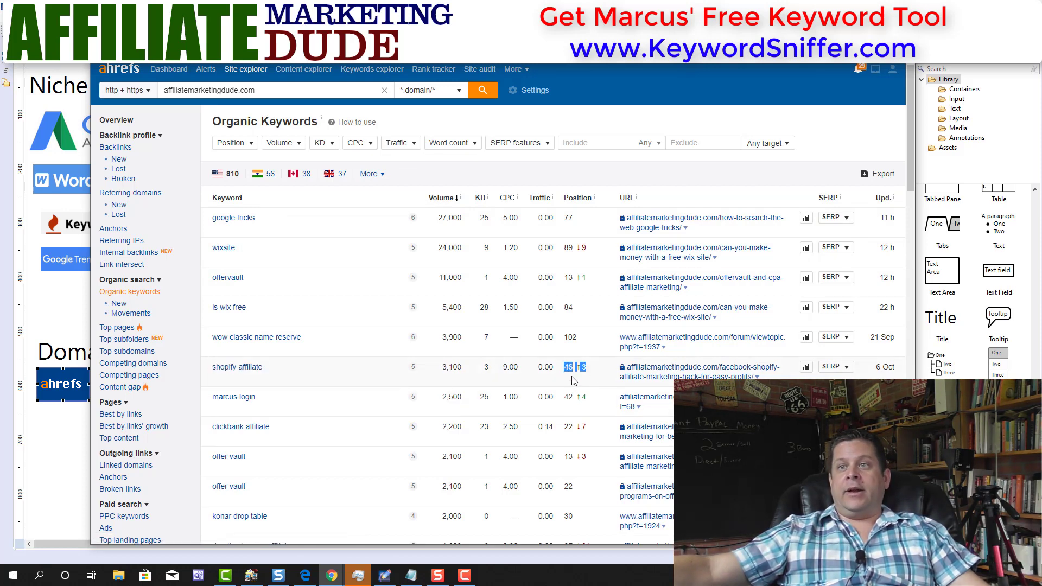
scroll(425, 338, down, 12)
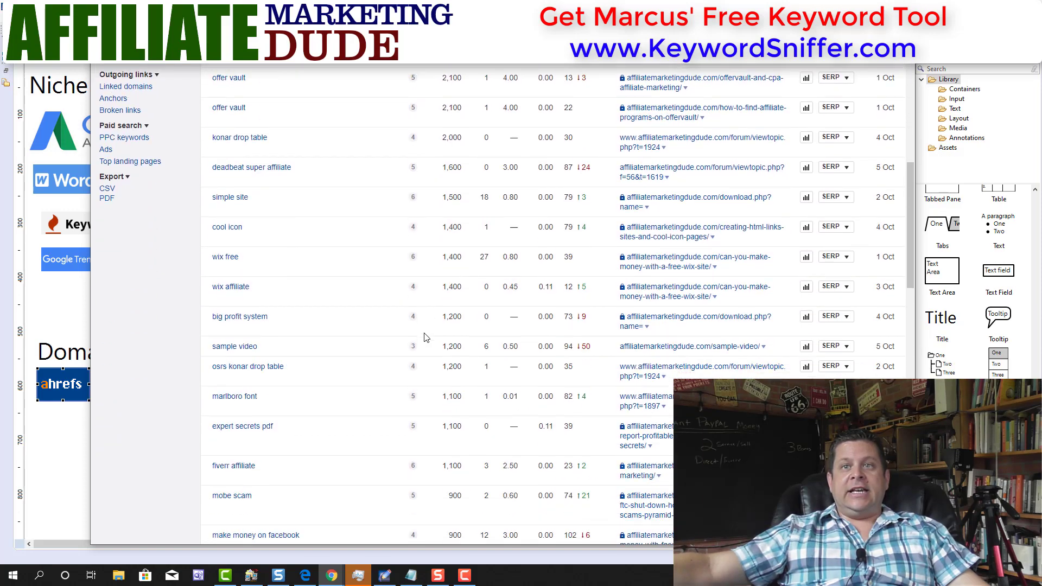
scroll(425, 337, down, 3)
scroll(425, 338, up, 15)
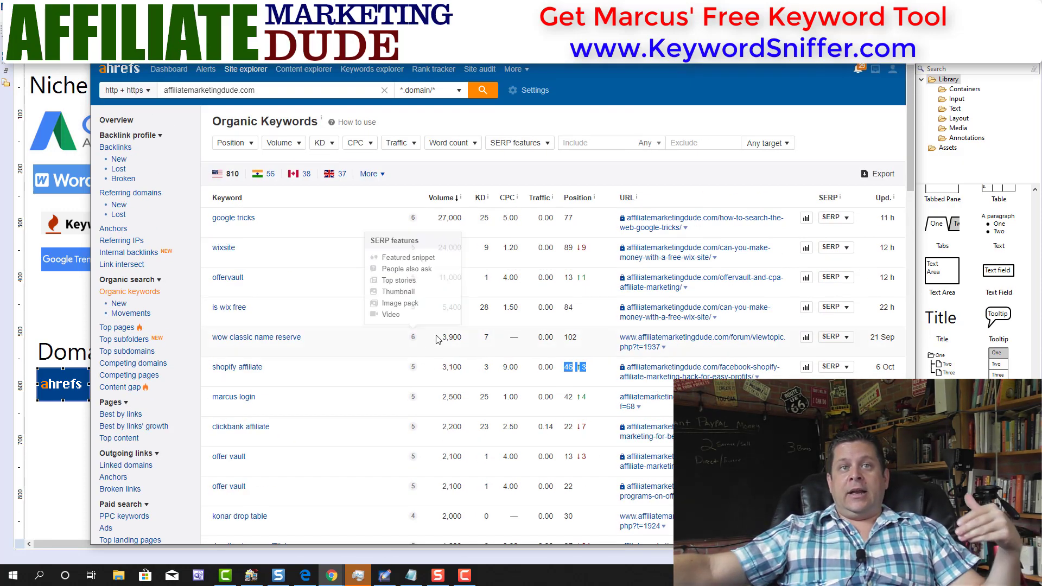
- Open the Top pages report for affiliatemarketingdude.com and look through its pages and their top keywords
click(119, 329)
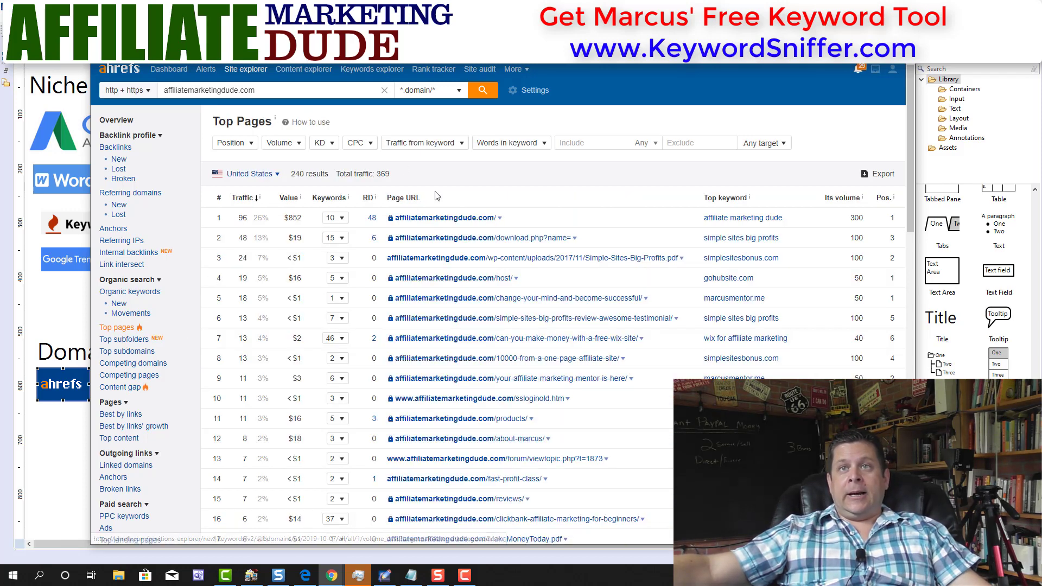
scroll(619, 464, down, 5)
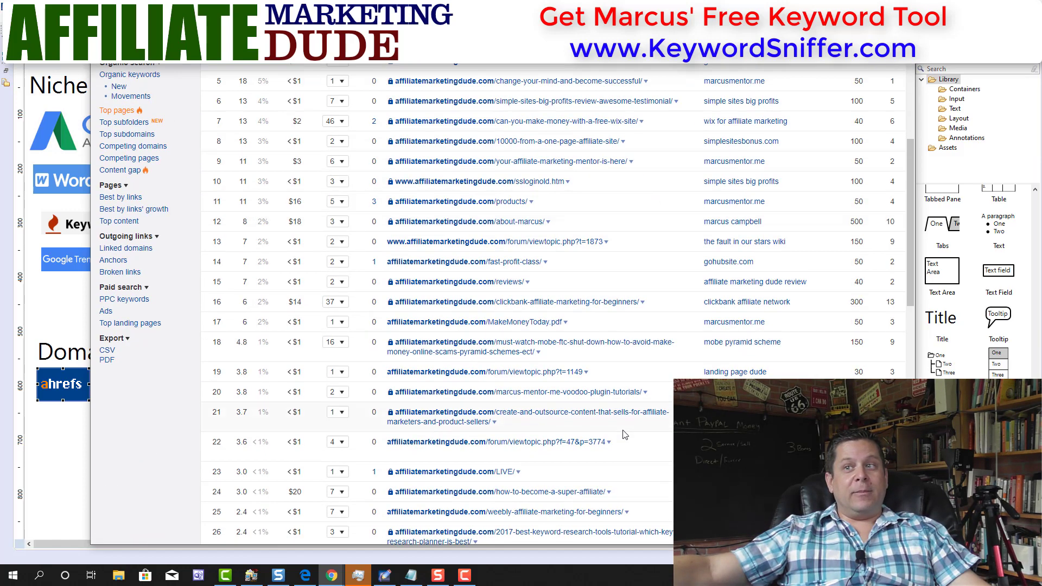
scroll(626, 434, up, 5)
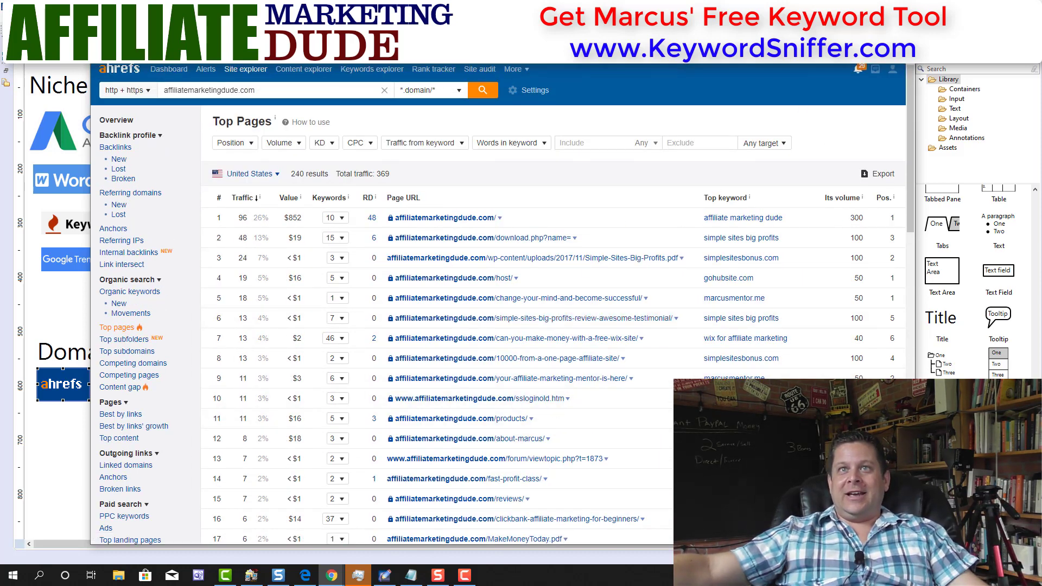
- Go back to the mockup canvas and place the KeywordSpy logo below the SEMrush logo in the competitive research group
drag(847, 3, 32, 109)
key(ctrl+v)
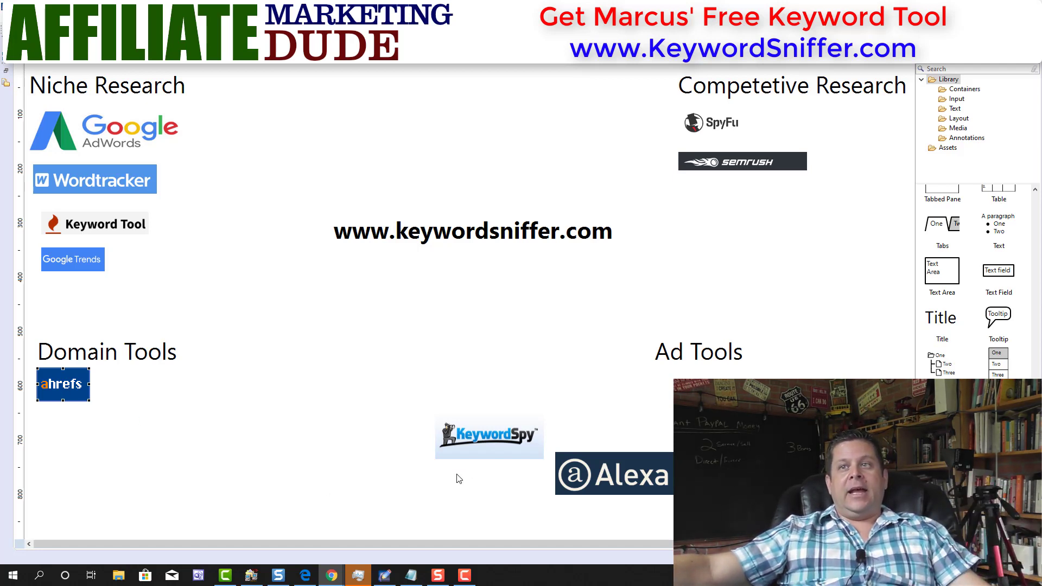
drag(520, 445, 760, 216)
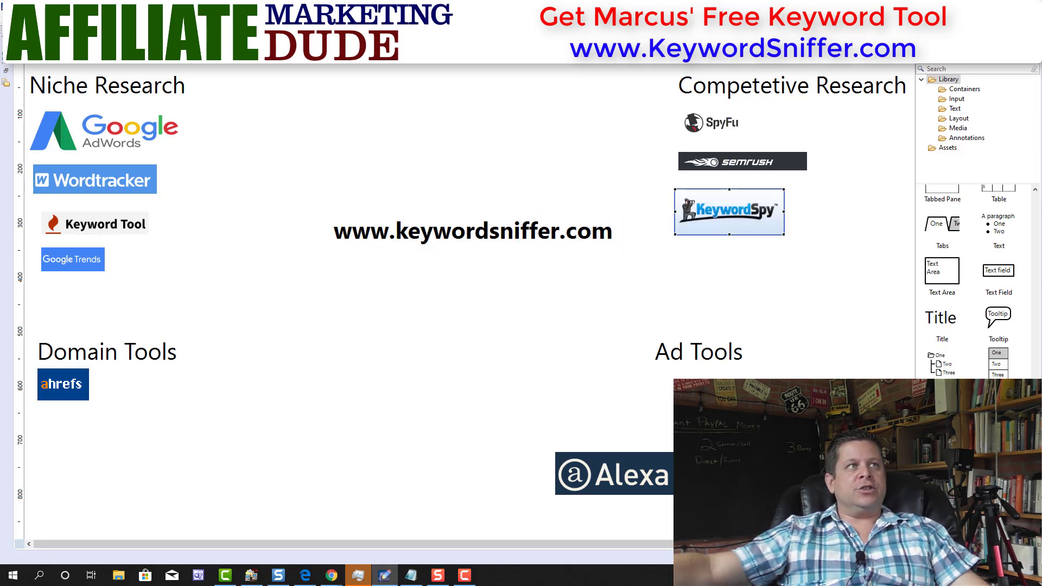
- Bring the browser back to the Keyword Sniffer page and open its PPC competition research for "convert pdf to word"
key(alt+Tab)
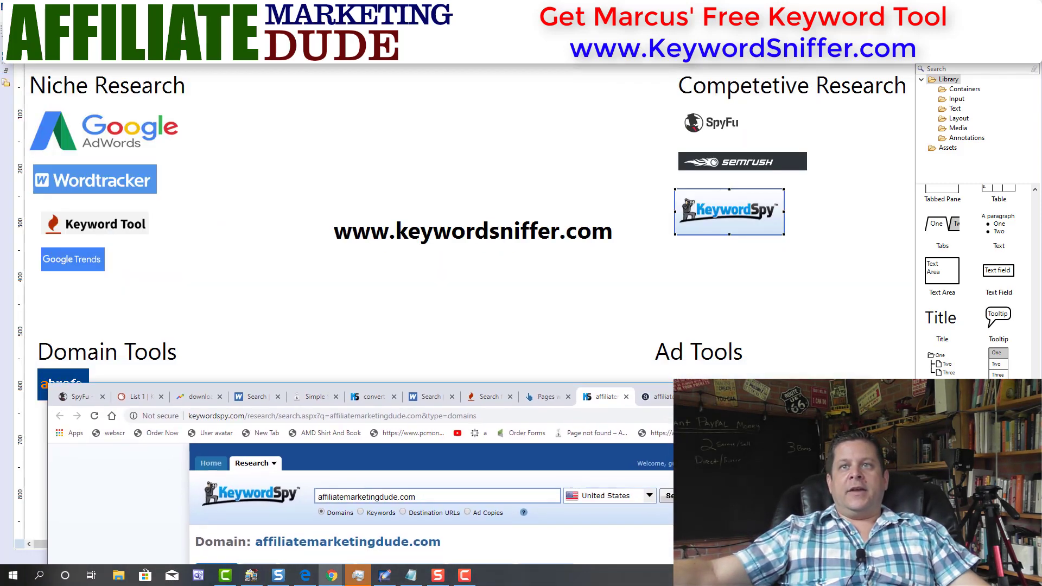
drag(811, 389, 814, 52)
click(351, 66)
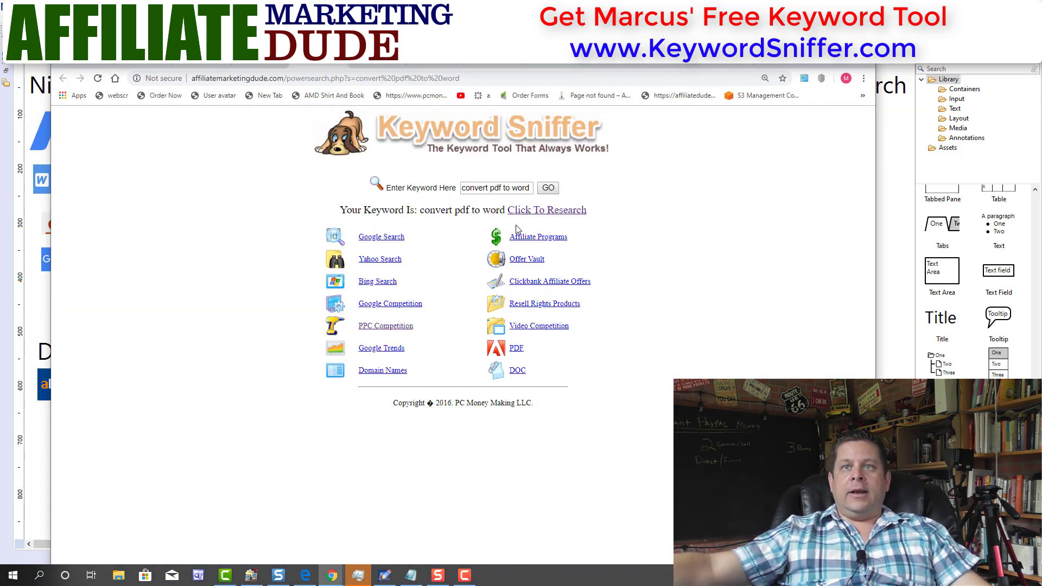
click(392, 353)
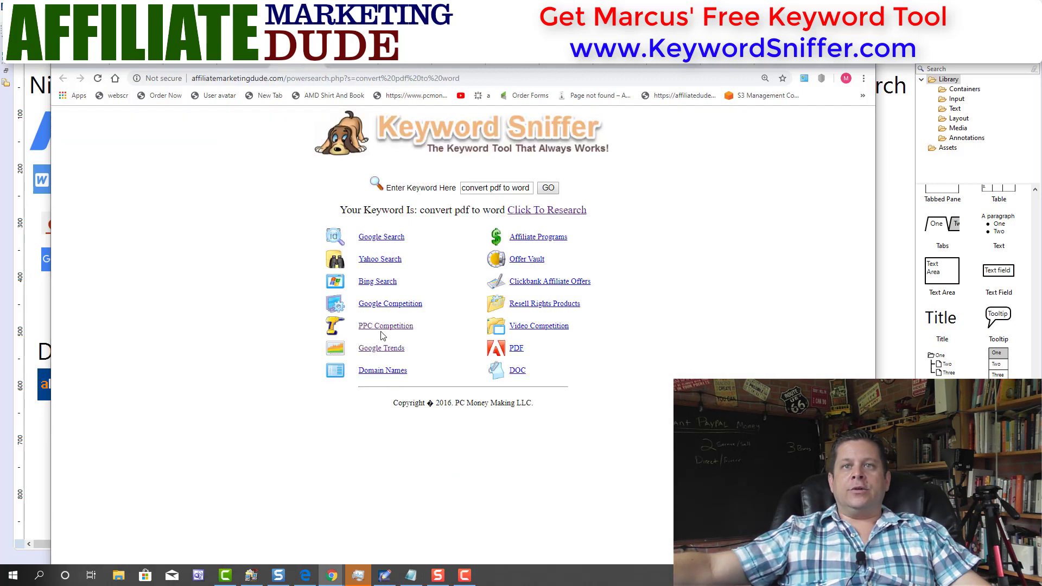
click(382, 327)
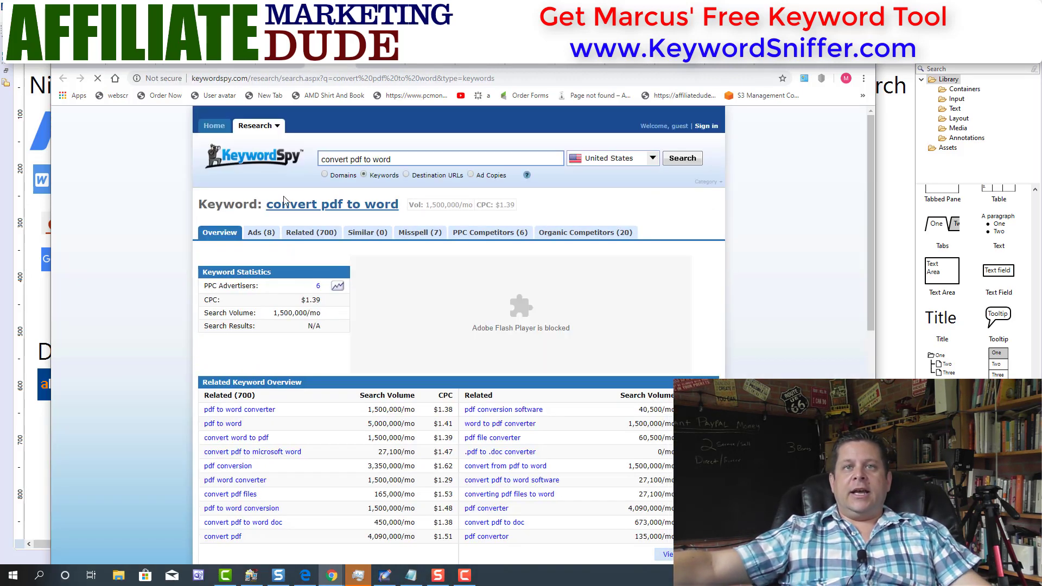
- Review the KeywordSpy related keywords, ads and competitors for "convert pdf to word"
scroll(382, 348, down, 3)
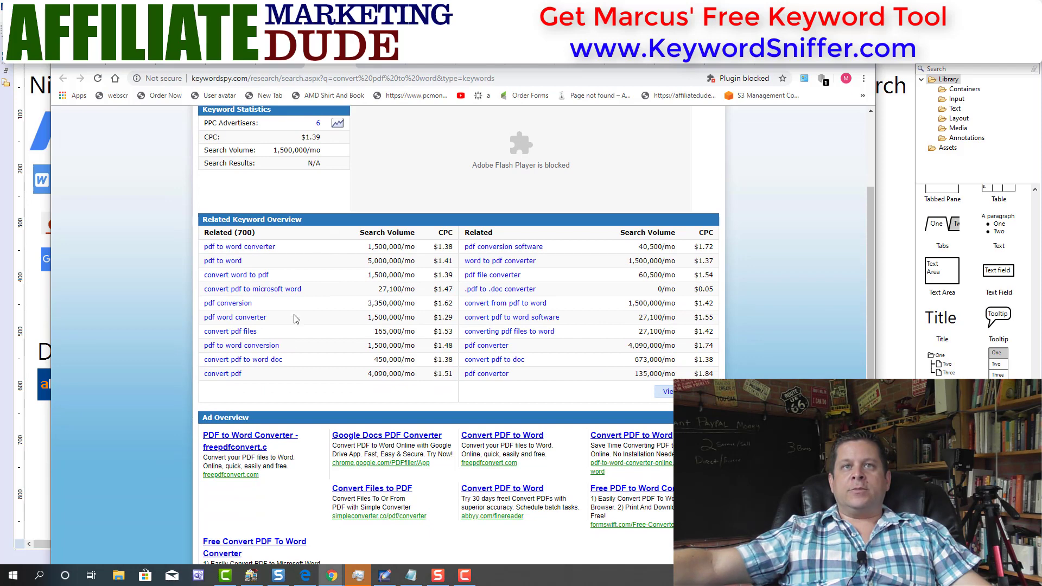
scroll(332, 280, down, 2)
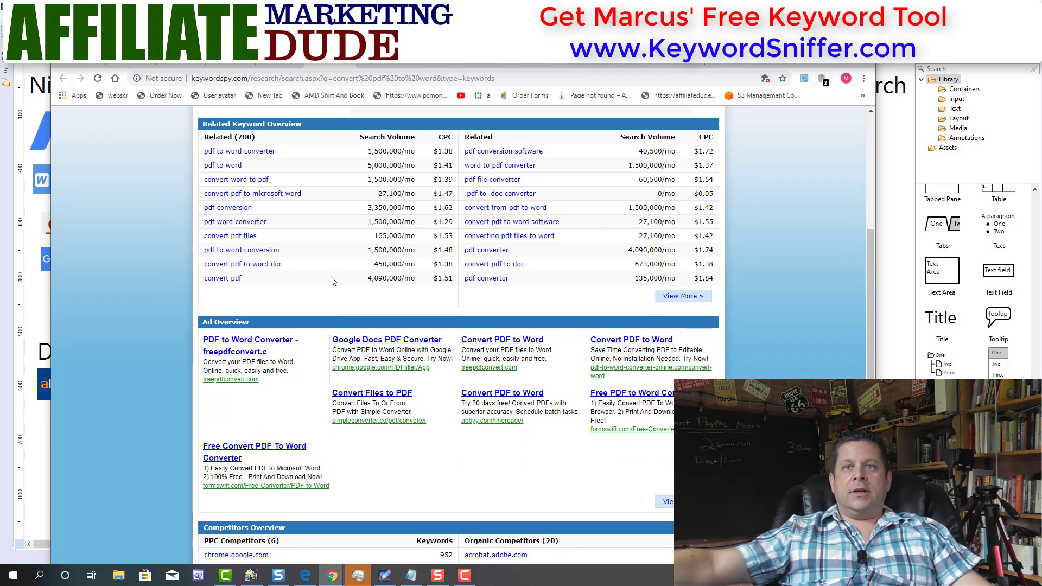
scroll(326, 269, up, 2)
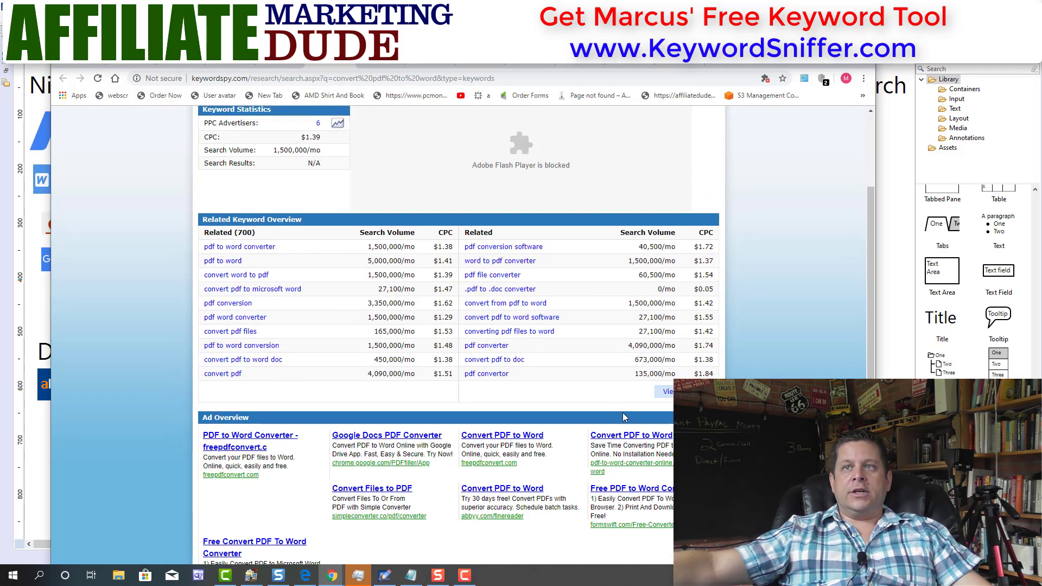
scroll(410, 306, down, 5)
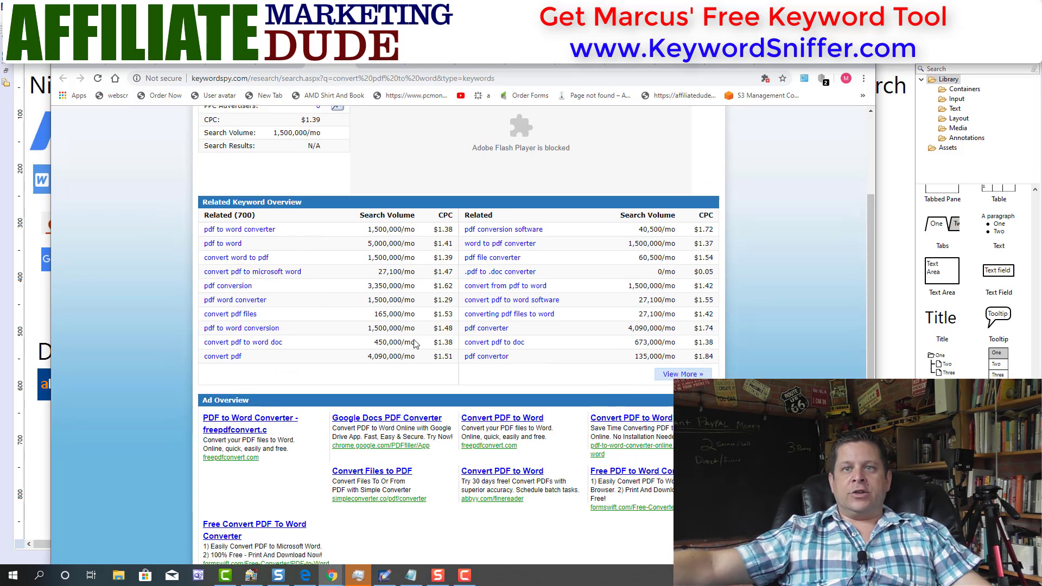
scroll(372, 255, down, 3)
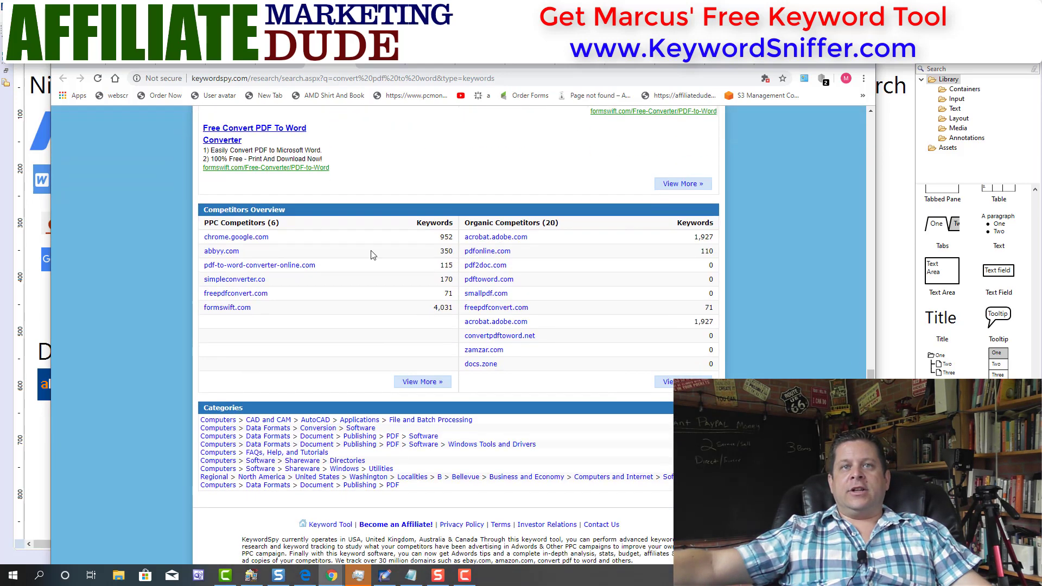
- Copy the domain freepdfconvert.com from the organic competitors list
drag(277, 305, 205, 294)
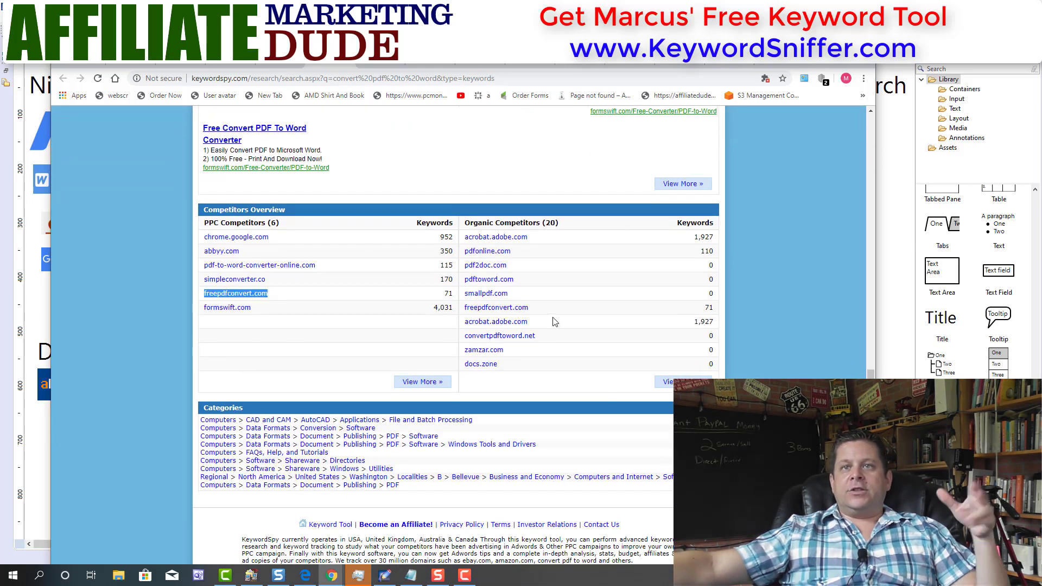
drag(529, 307, 467, 310)
right_click(466, 315)
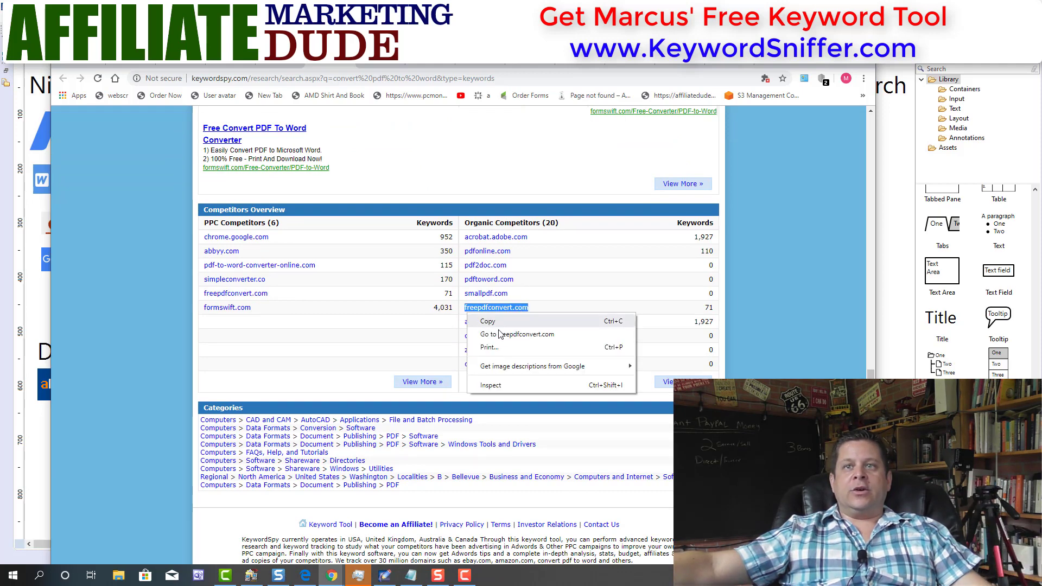
click(480, 321)
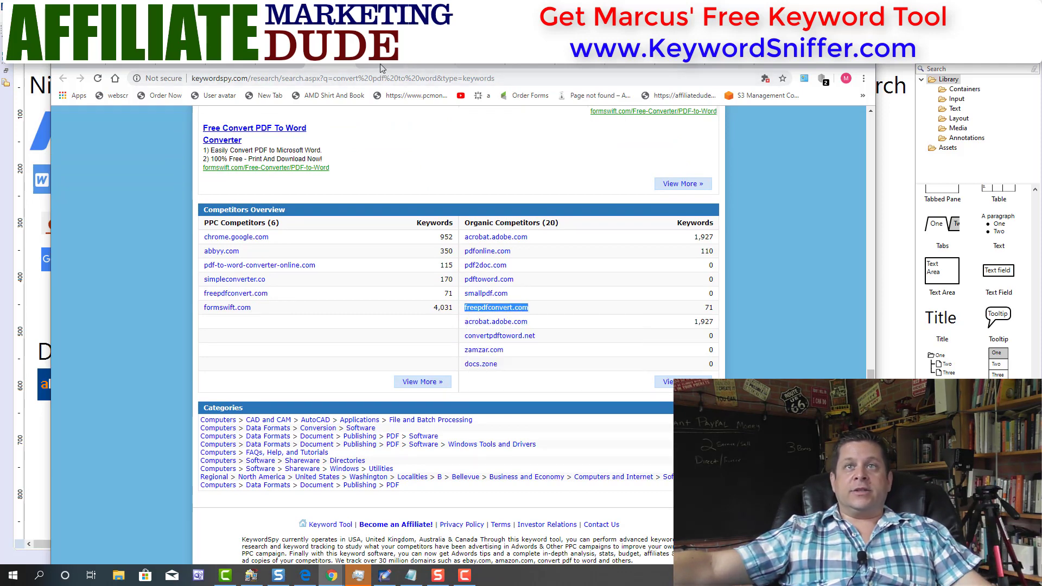
- Return to the Ahrefs Top pages report and run it for freepdfconvert.com instead
click(578, 68)
triple_click(294, 140)
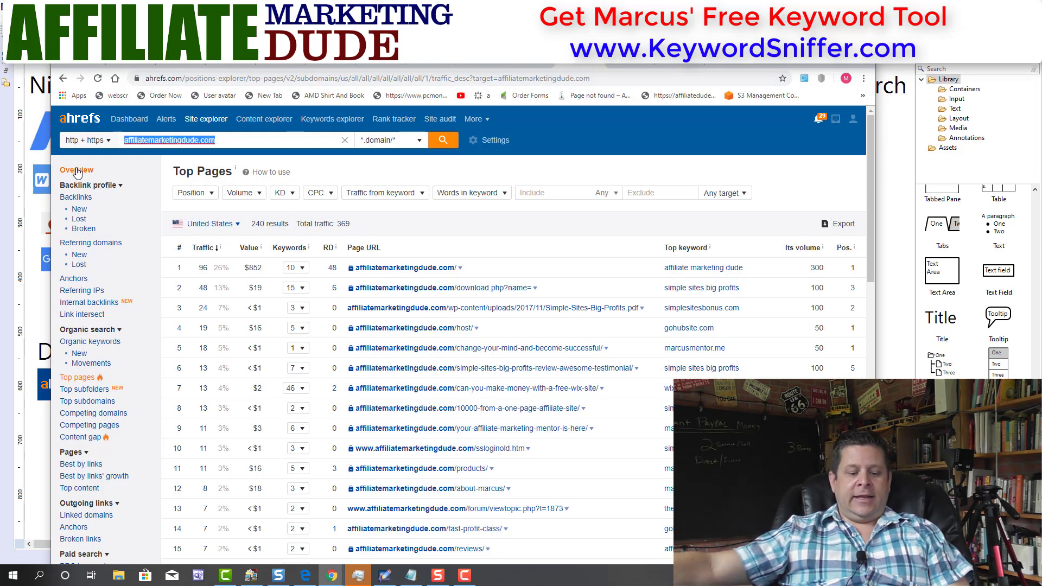
key(ctrl+v)
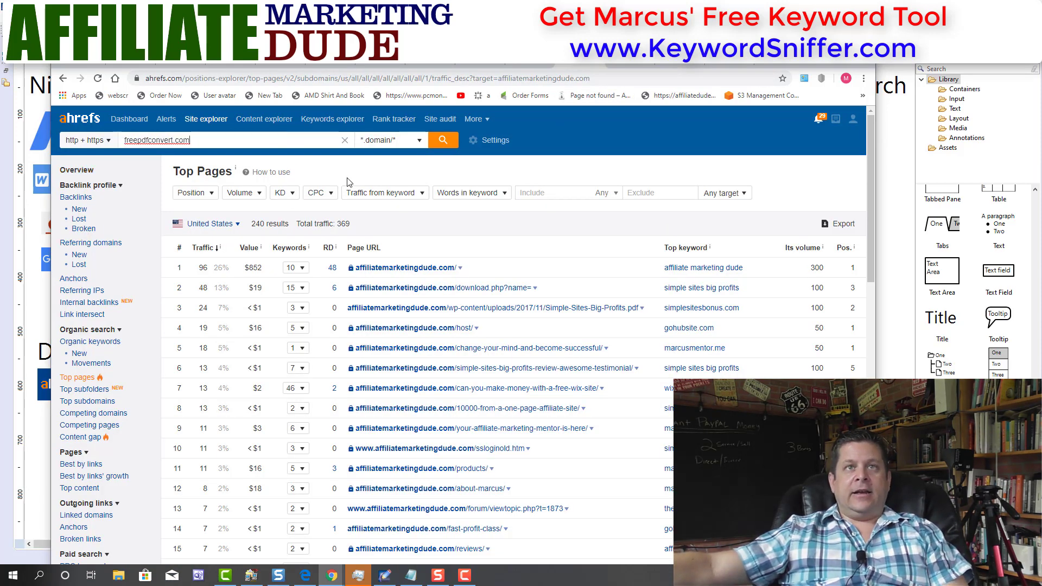
click(445, 141)
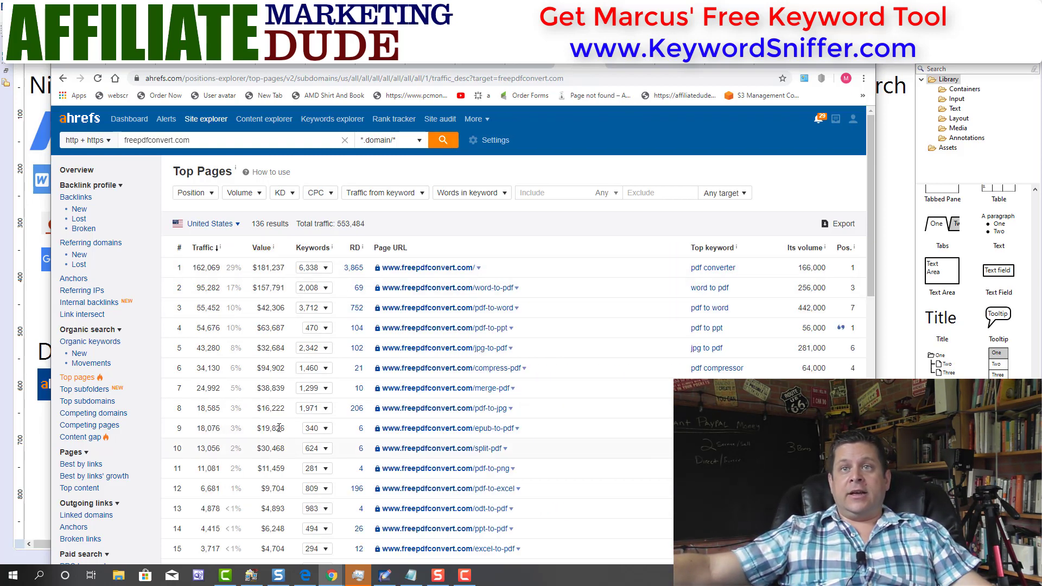
- Open the organic keywords report for freepdfconvert.com and look through the whole first page of keywords
click(88, 341)
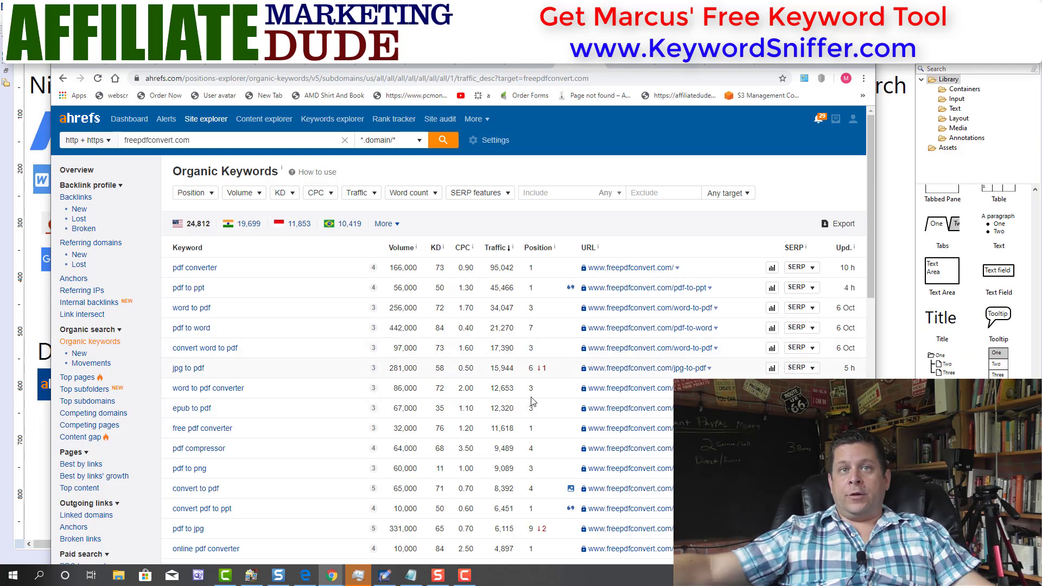
scroll(546, 423, down, 4)
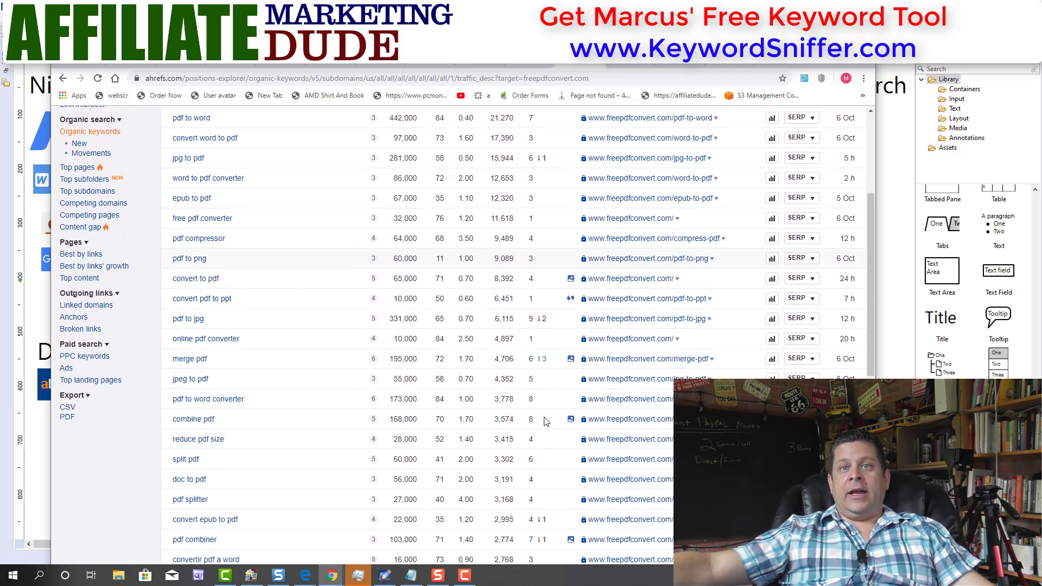
scroll(546, 422, down, 15)
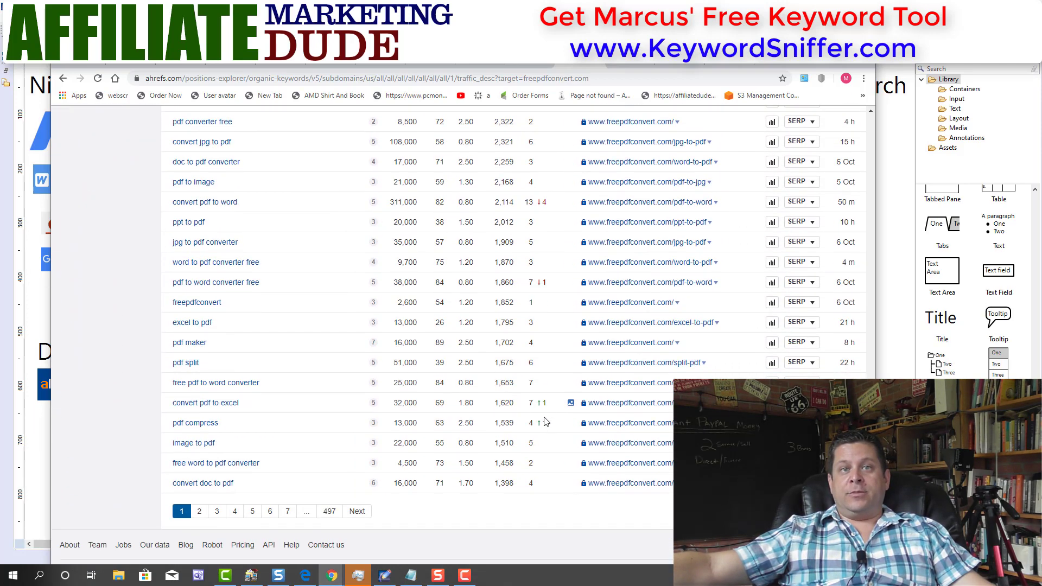
scroll(546, 422, up, 20)
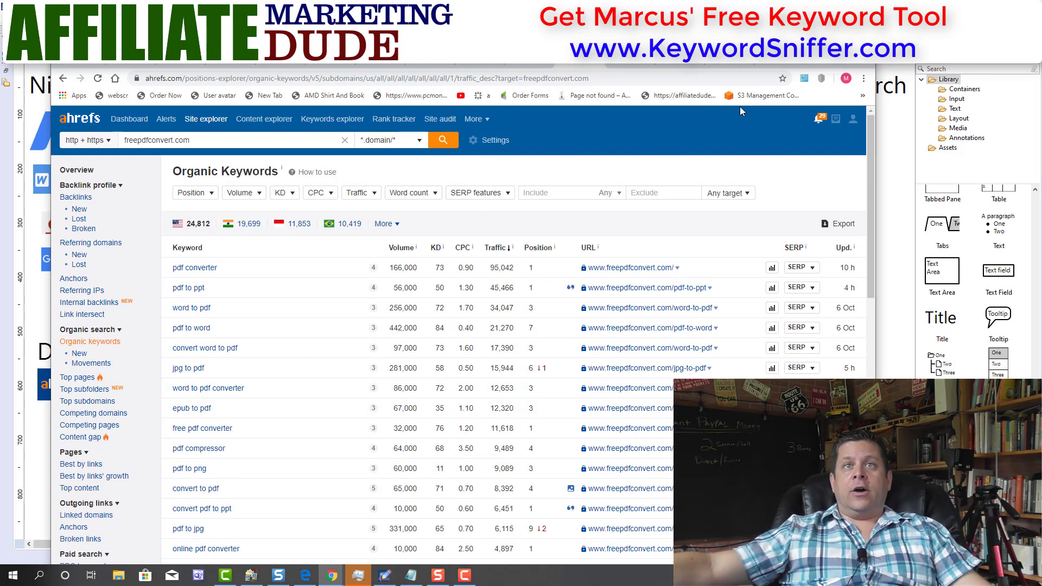
- Return to the logo board and place the Alexa logo under Domain Tools, beside the ahrefs logo
key(super+Down)
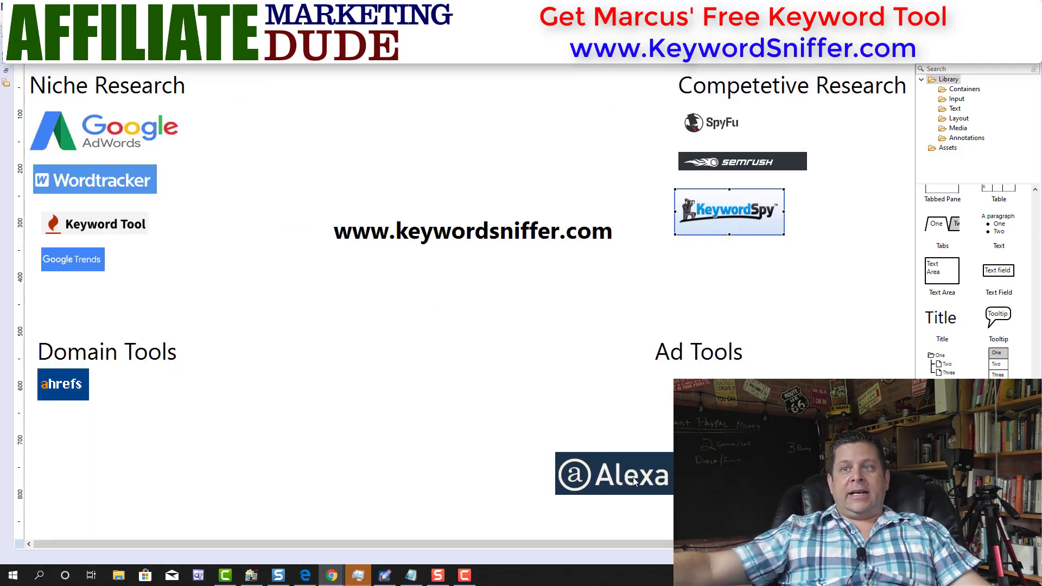
drag(634, 481, 193, 413)
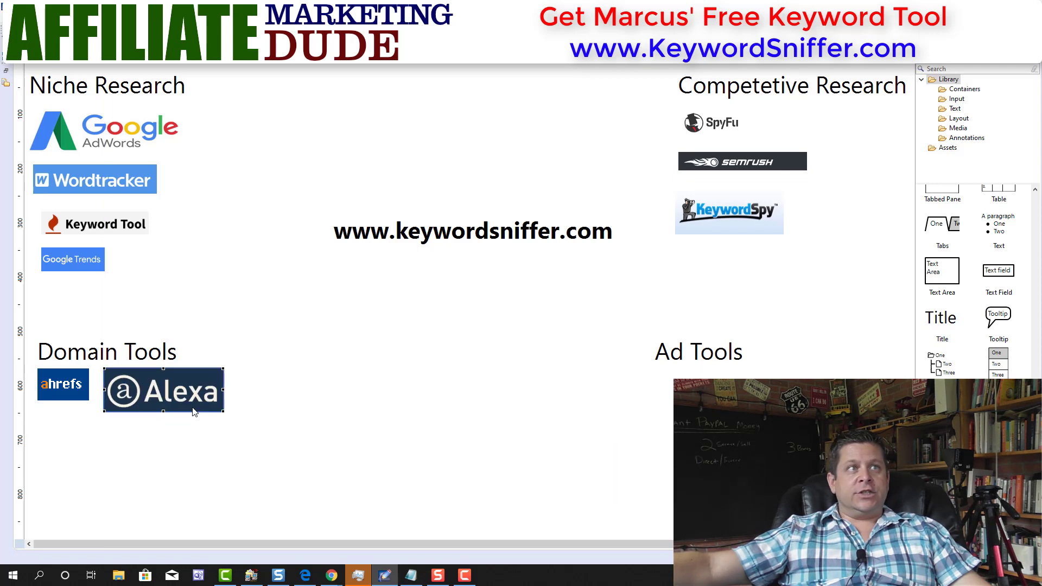
- Switch to the browser's Alexa page for affiliatemarketingdude.com and review the overview's keyword breakdown, similar sites and top keywords
key(alt+Tab)
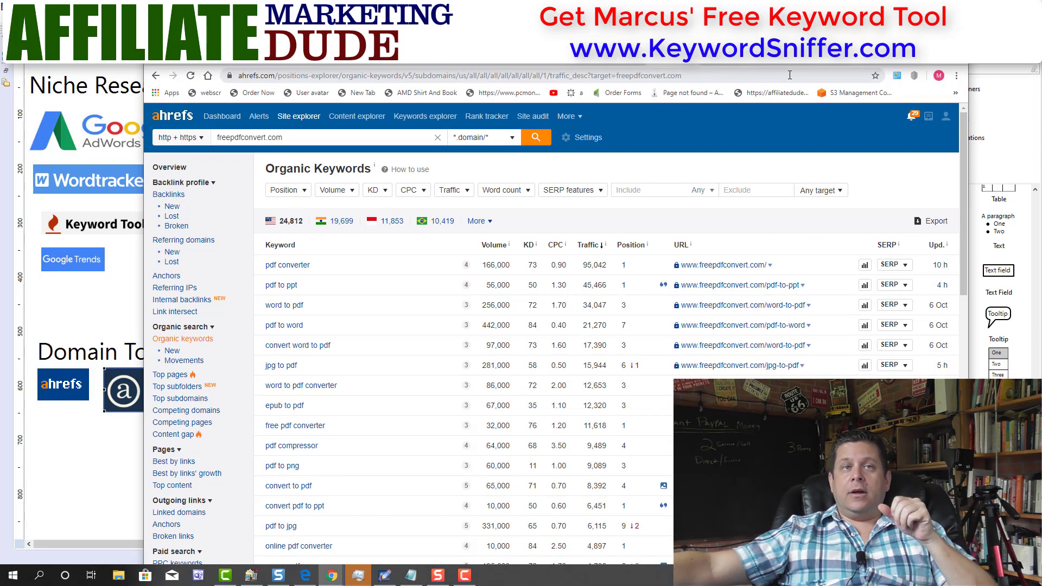
drag(543, 61, 477, 41)
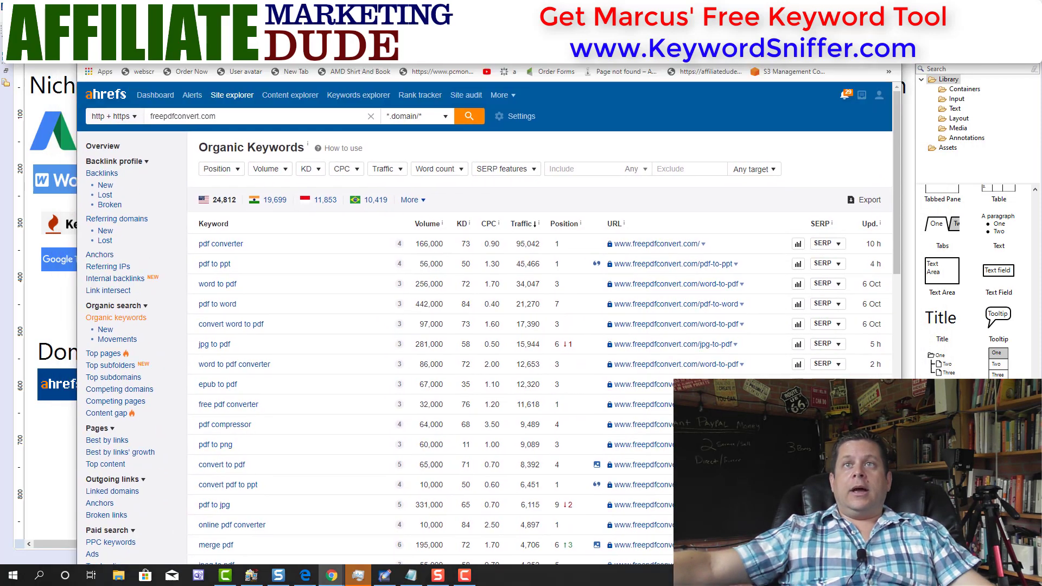
key(ctrl+Tab)
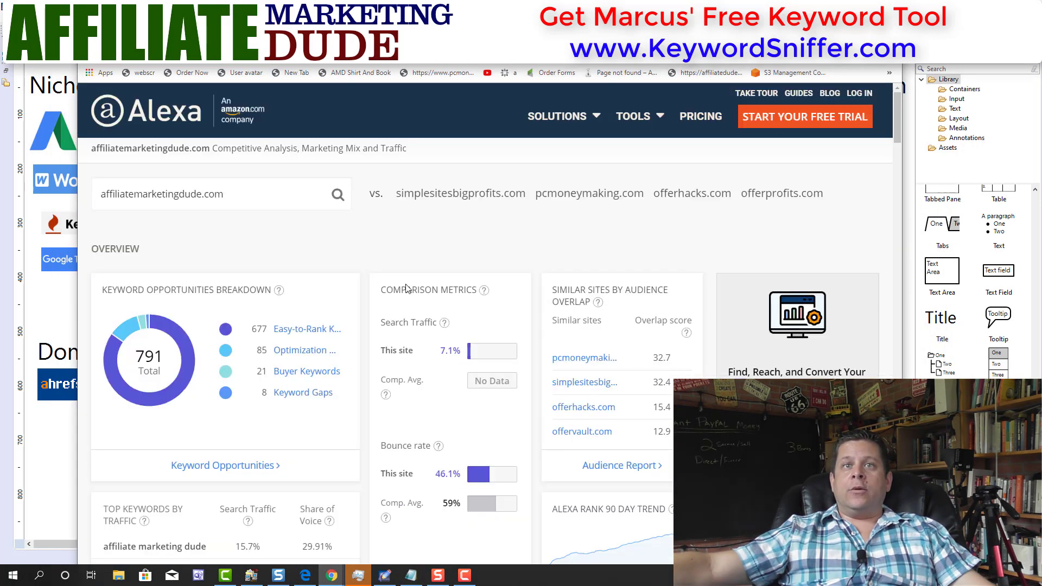
click(234, 194)
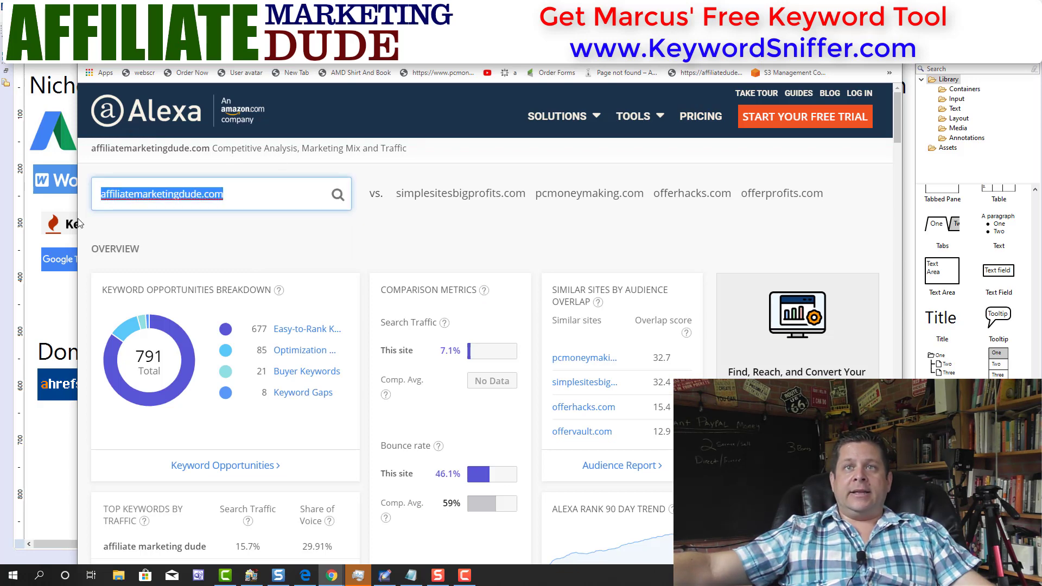
scroll(274, 222, down, 1)
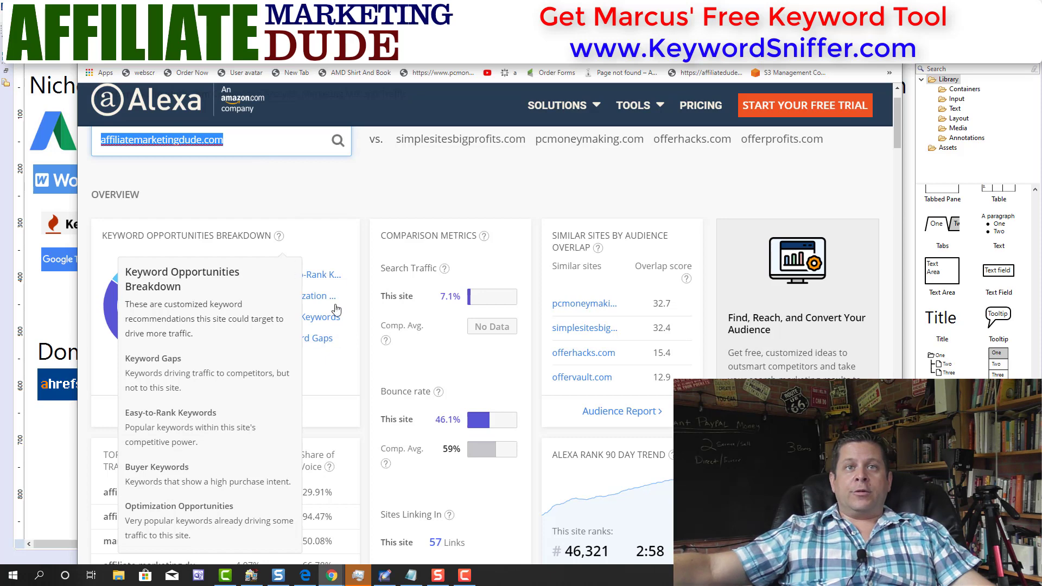
click(315, 180)
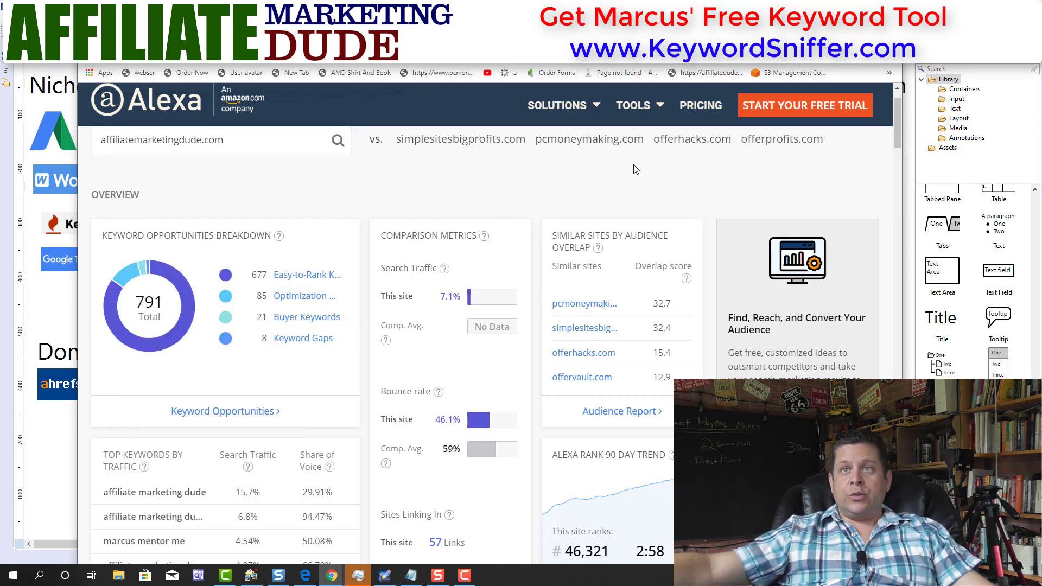
scroll(635, 170, down, 1)
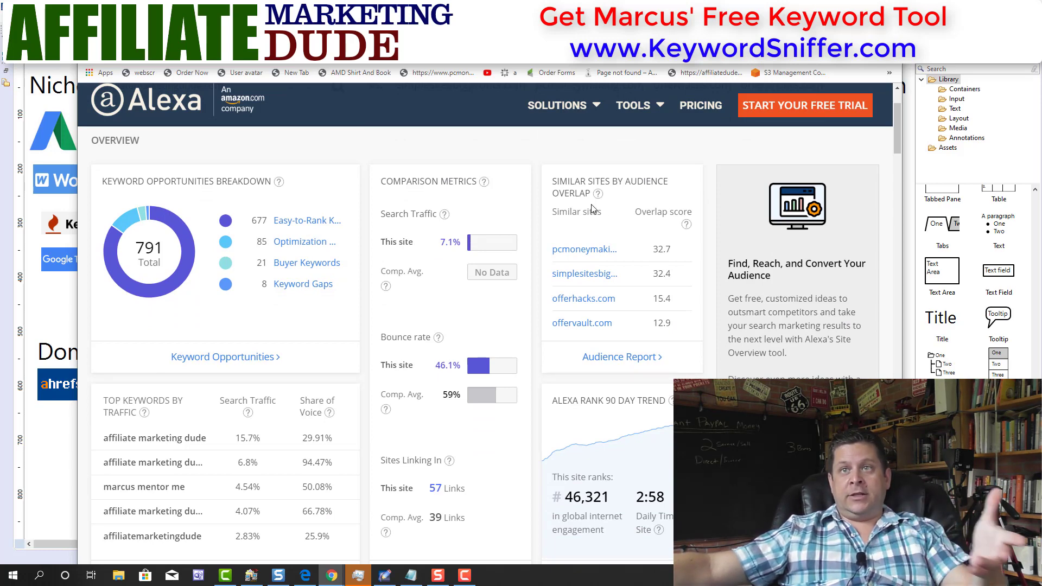
scroll(597, 300, down, 2)
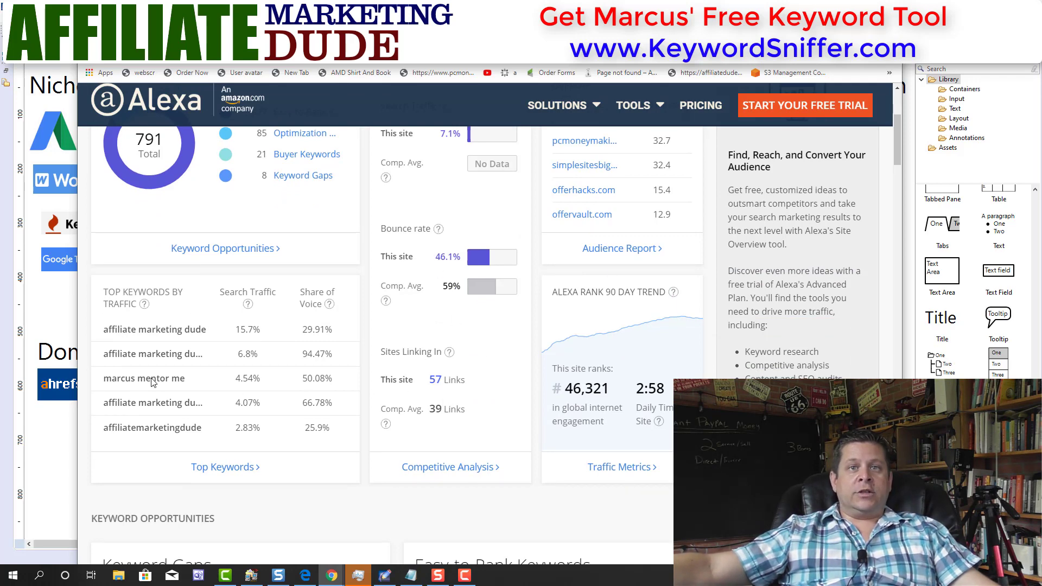
- Examine the keyword gaps, easy-to-rank, buyer and optimization keywords in Alexa's Keyword Opportunities section
scroll(233, 415, down, 5)
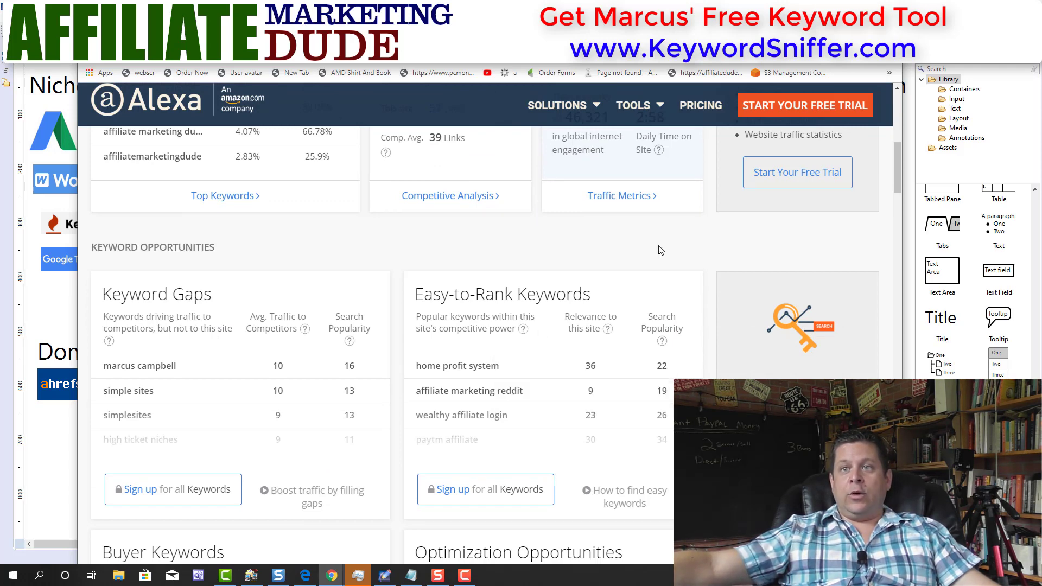
scroll(718, 359, down, 2)
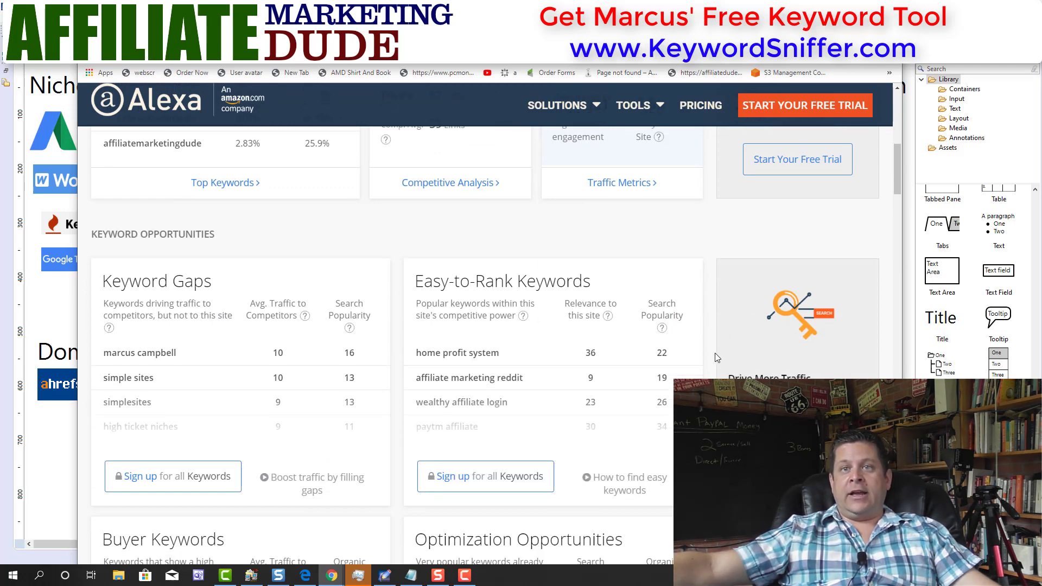
scroll(715, 353, down, 3)
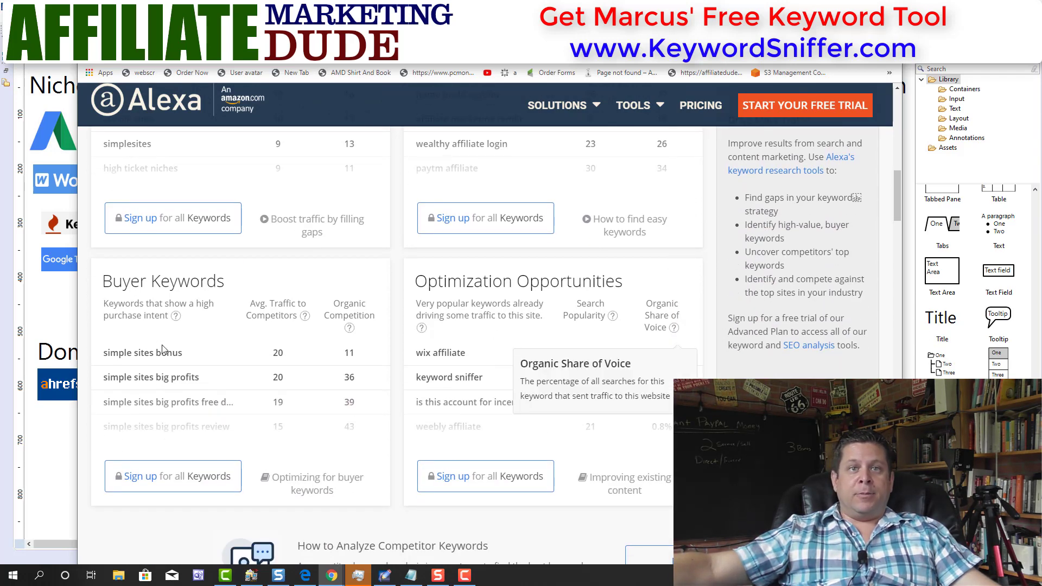
scroll(211, 389, down, 4)
scroll(212, 390, up, 8)
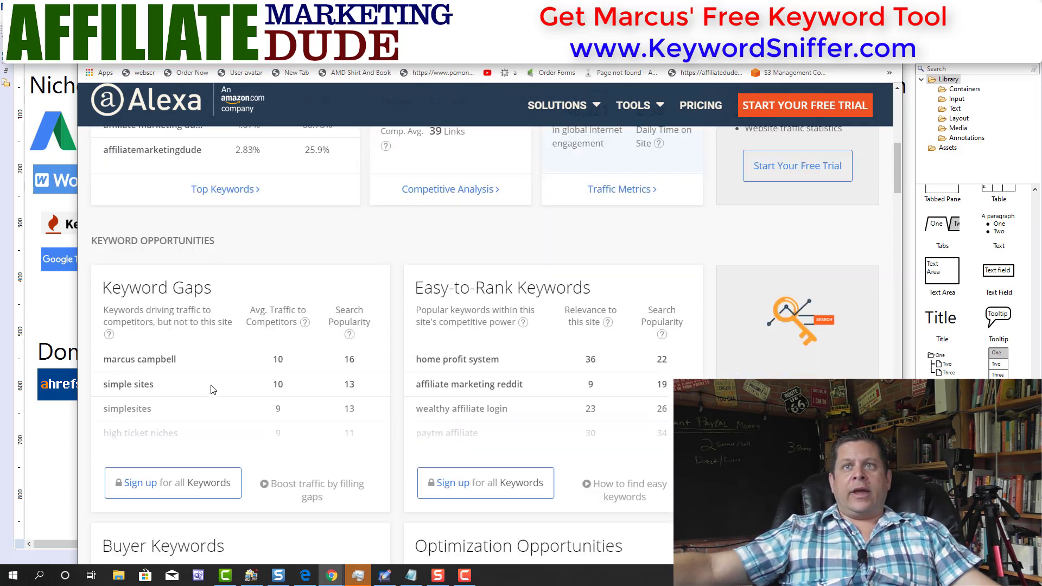
- Check the site's global rank in the Alexa Rank 90 Day Trend card
scroll(211, 389, up, 5)
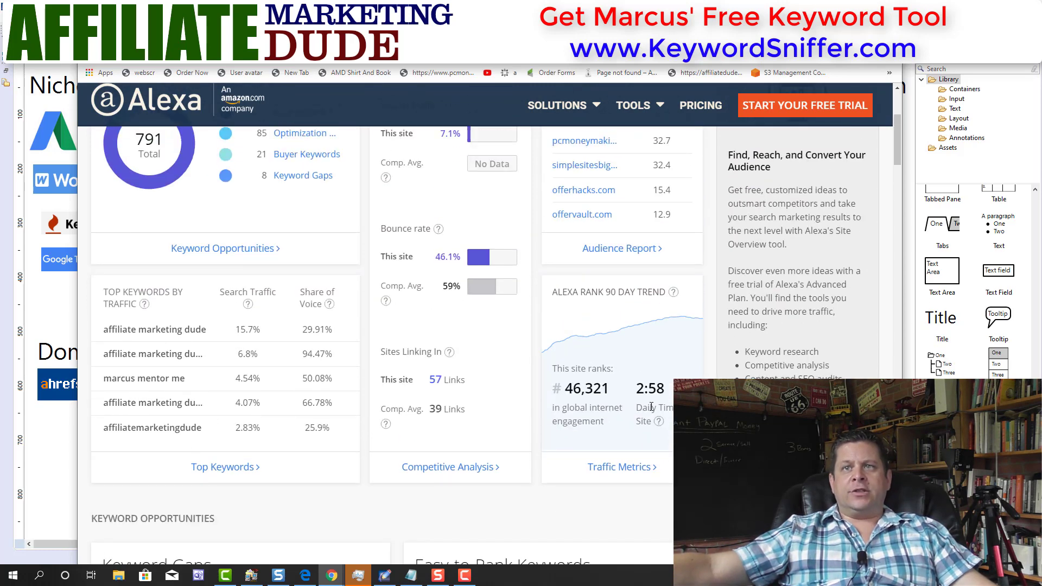
mouse_move(619, 332)
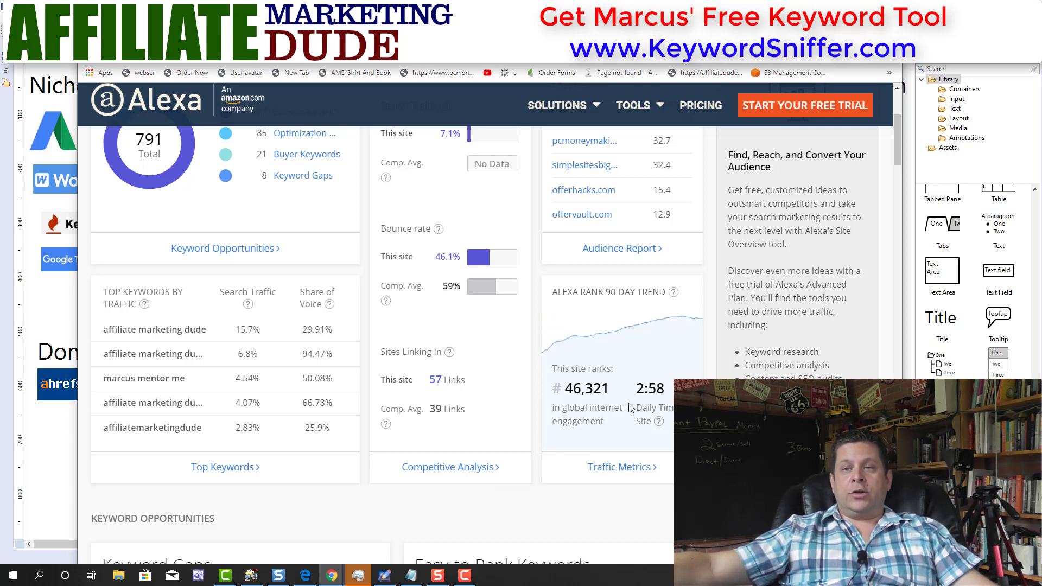
drag(617, 389, 560, 390)
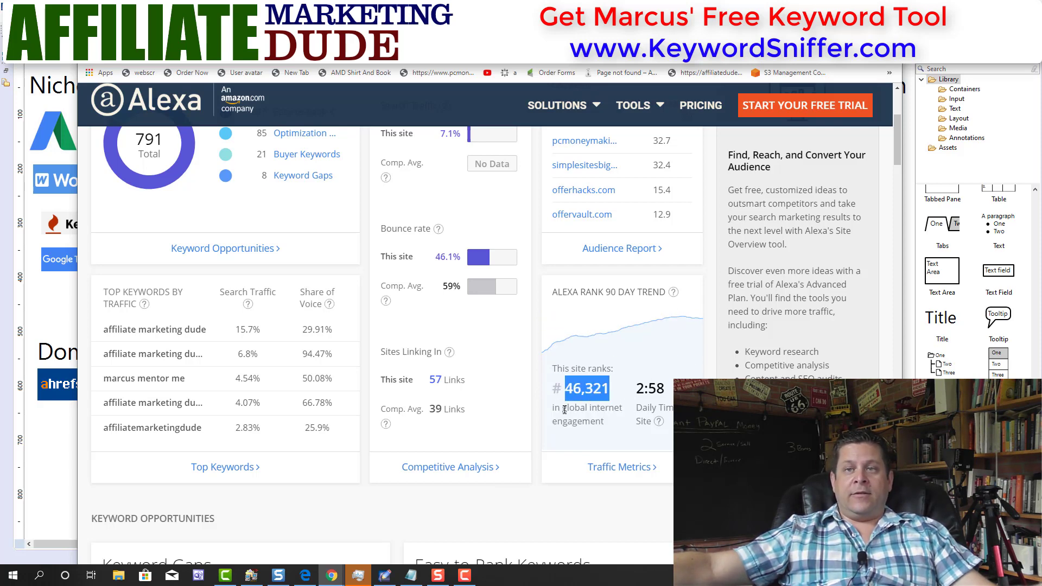
- Look up google.com in Alexa to compare its rank, and go back to the affiliatemarketingdude.com report
scroll(369, 279, up, 4)
triple_click(210, 194)
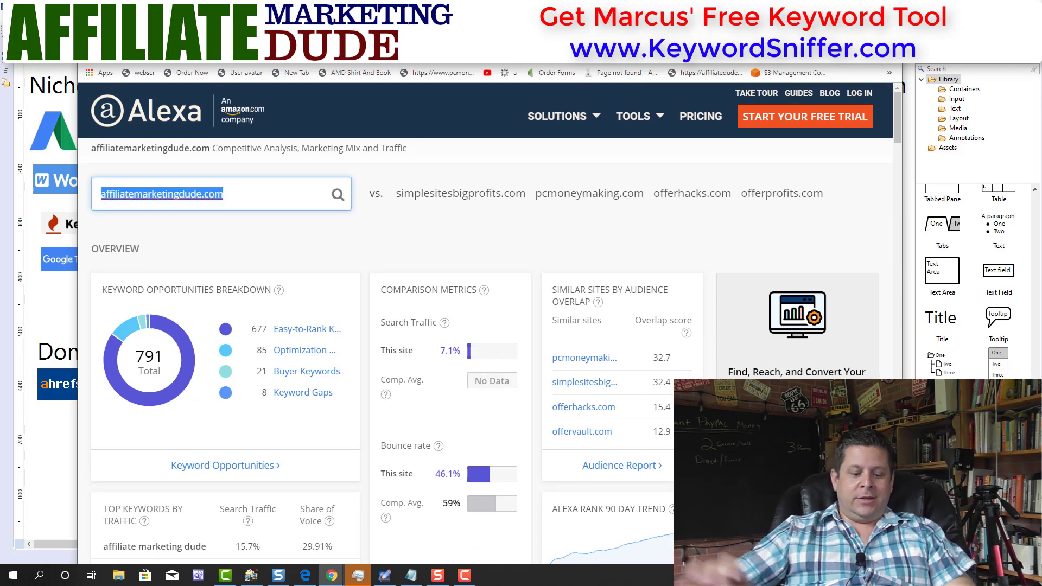
text(google.com)
key(Return)
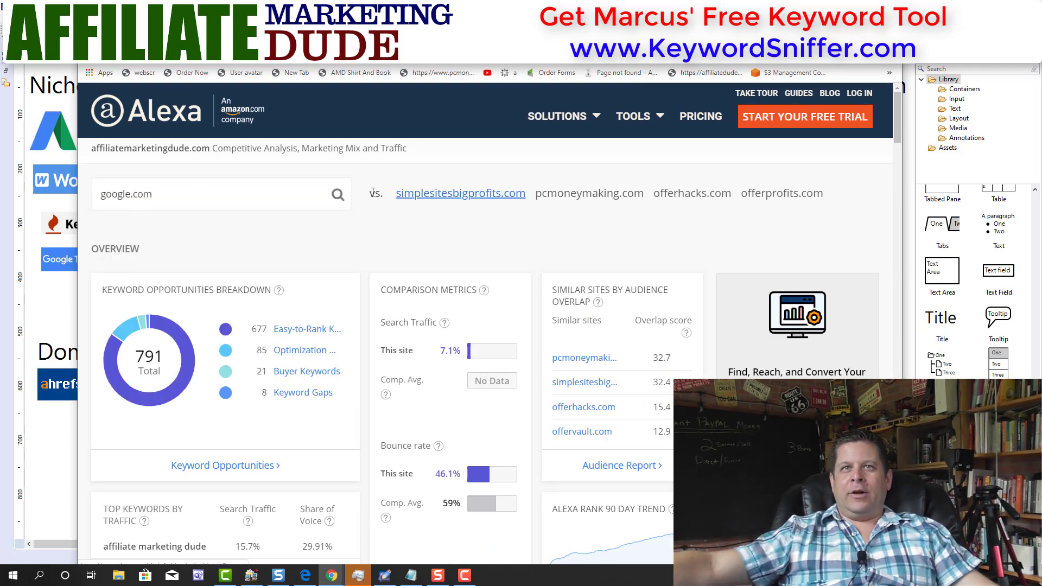
scroll(553, 317, down, 4)
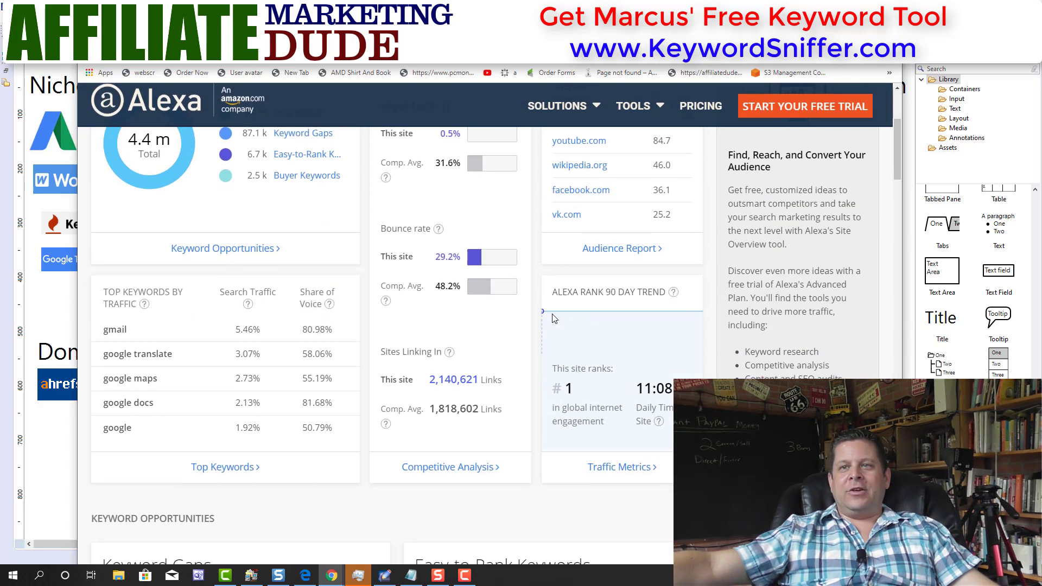
scroll(594, 389, up, 4)
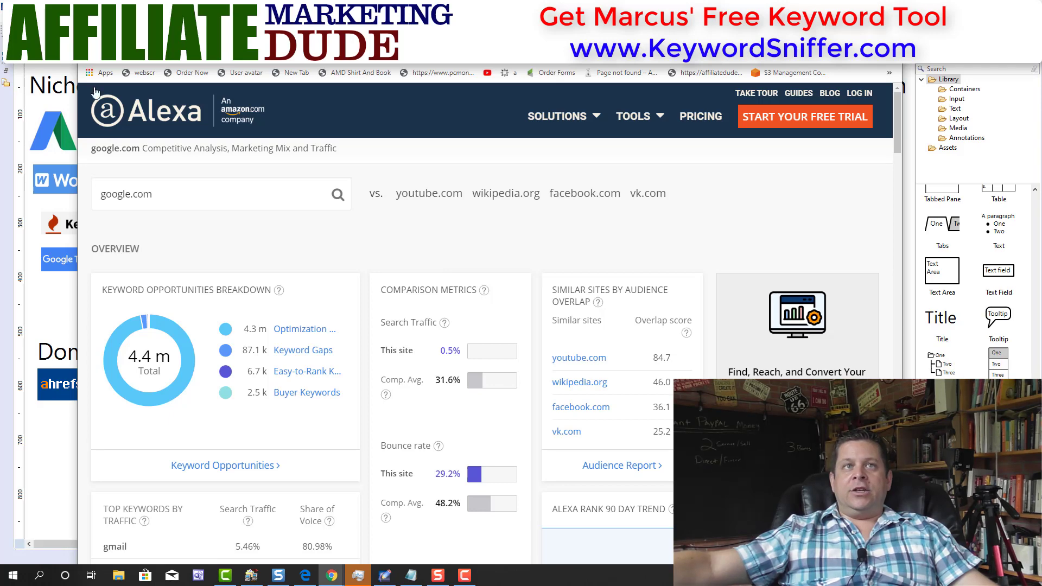
key(alt+Left)
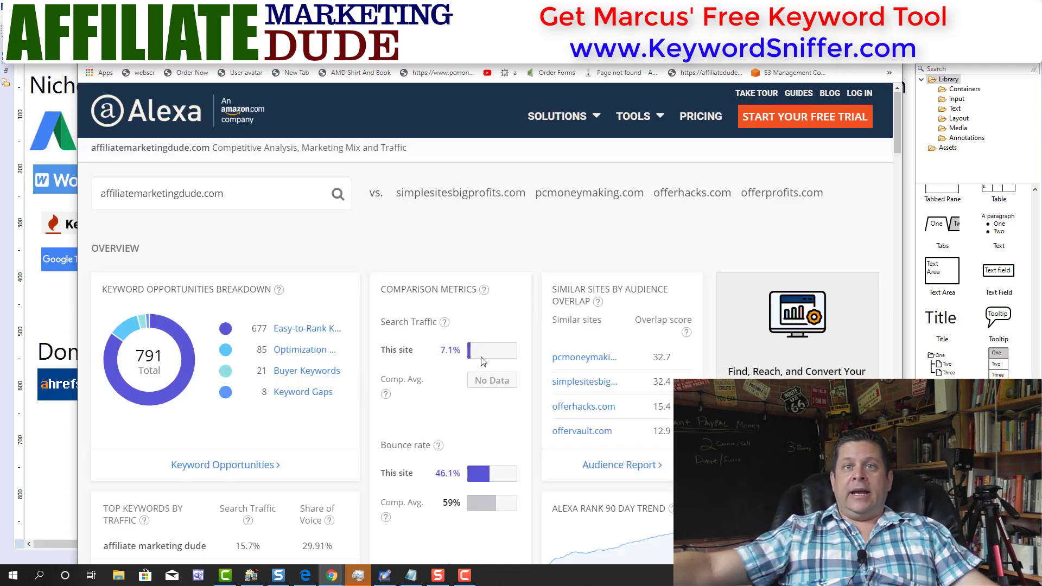
- Return to the logo board and place the KWFinder logo under Niche Research, to the right of Google AdWords
click(432, 194)
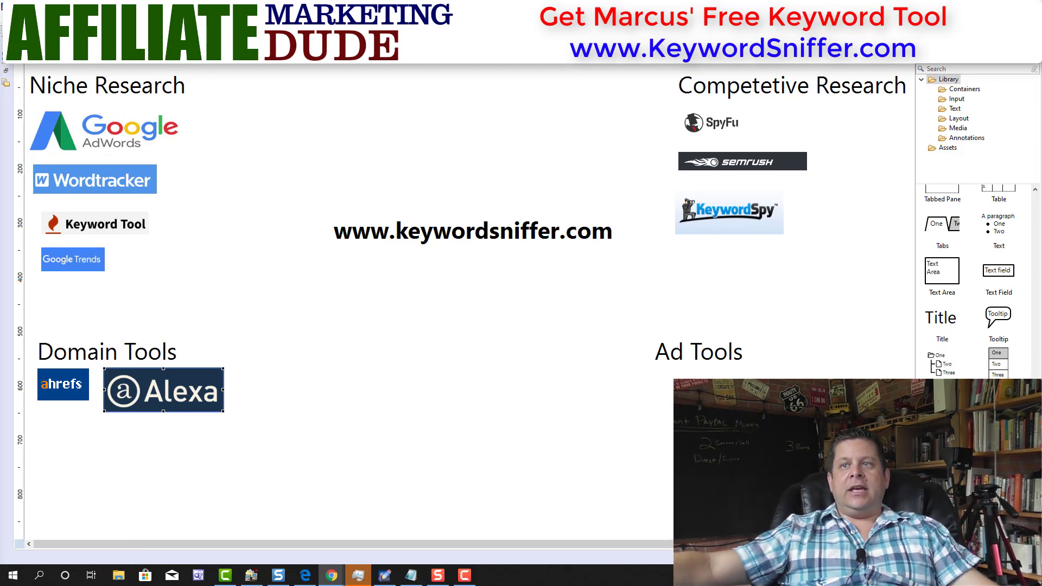
key(ctrl+v)
drag(664, 418, 662, 389)
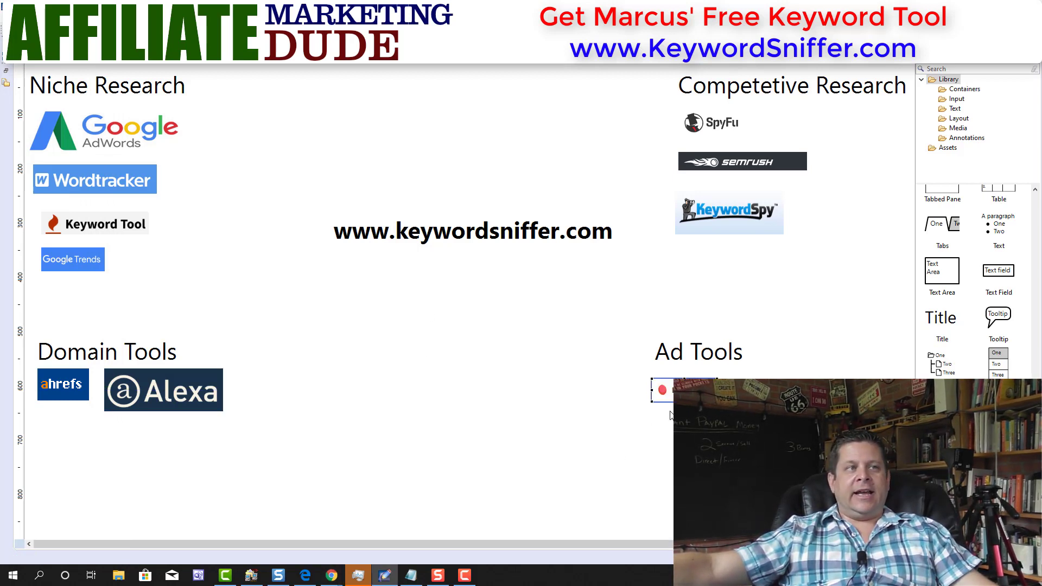
drag(999, 412, 267, 119)
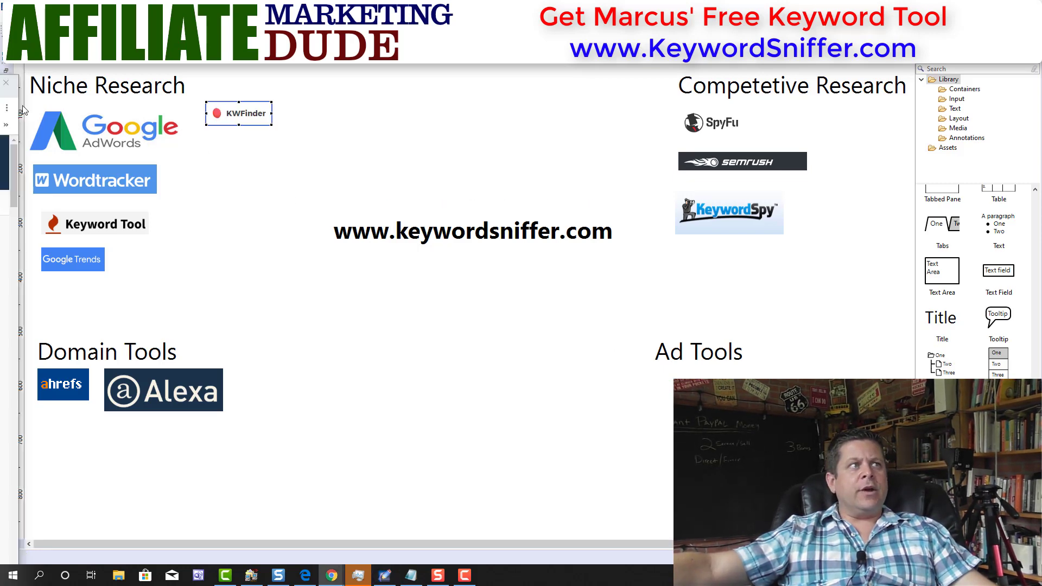
- Open KWFinder in the browser and examine the related keywords, search volumes and difficulty scores for "download"
click(331, 576)
drag(791, 86, 816, 77)
click(747, 84)
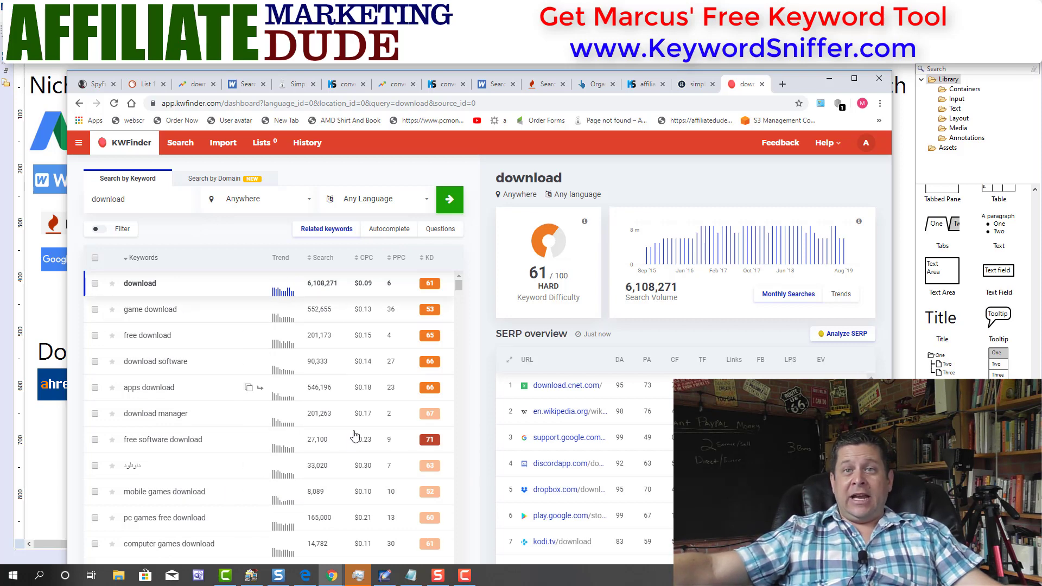
scroll(394, 483, down, 4)
scroll(395, 478, up, 4)
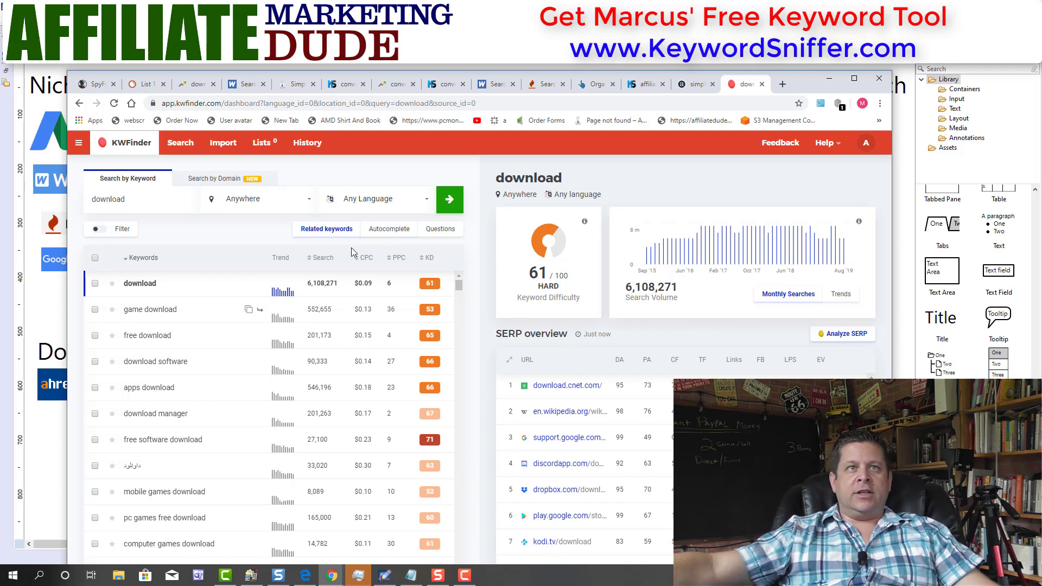
drag(799, 93, 816, 60)
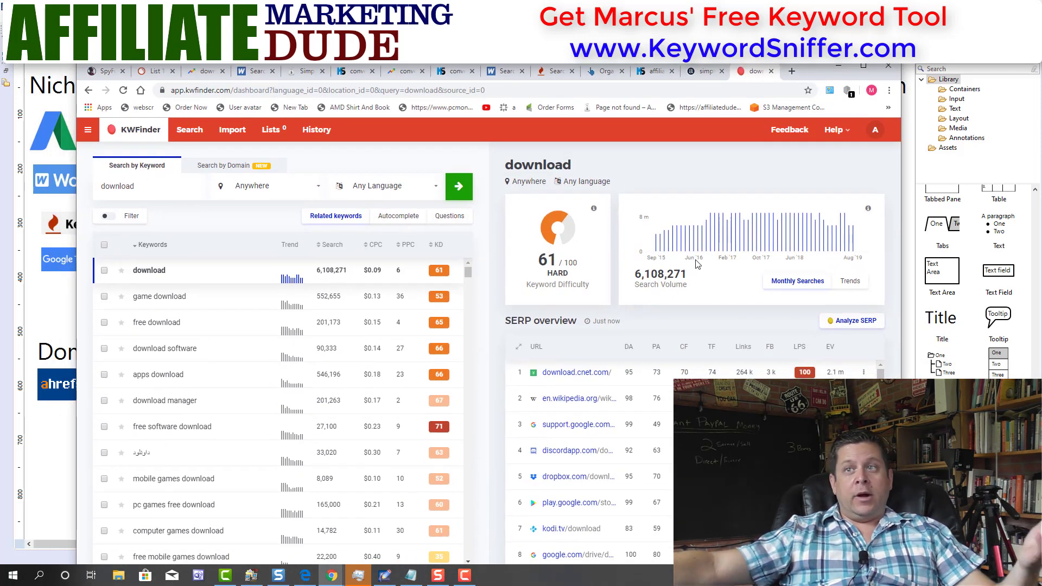
scroll(235, 347, down, 8)
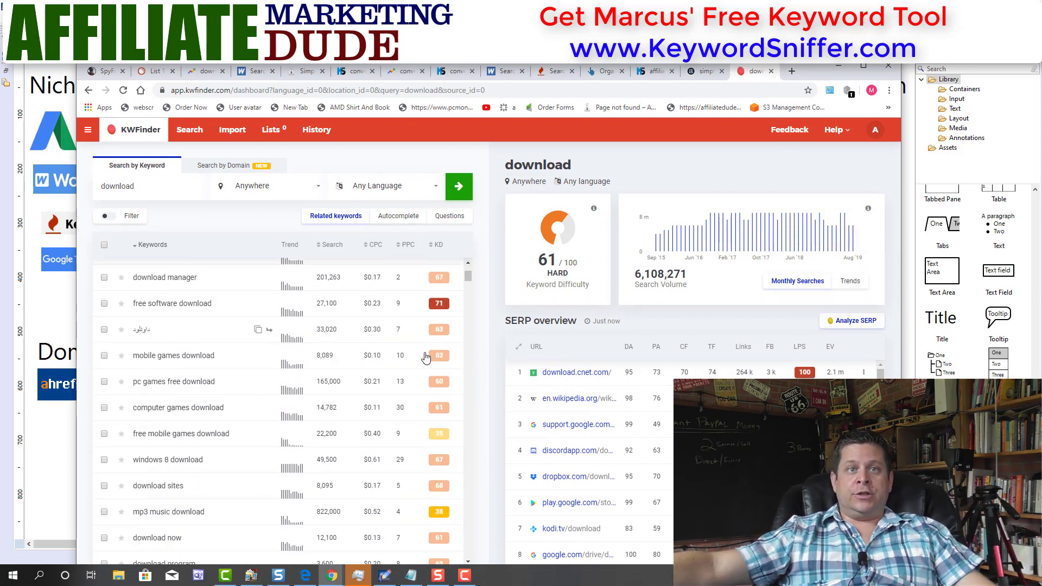
scroll(184, 379, down, 10)
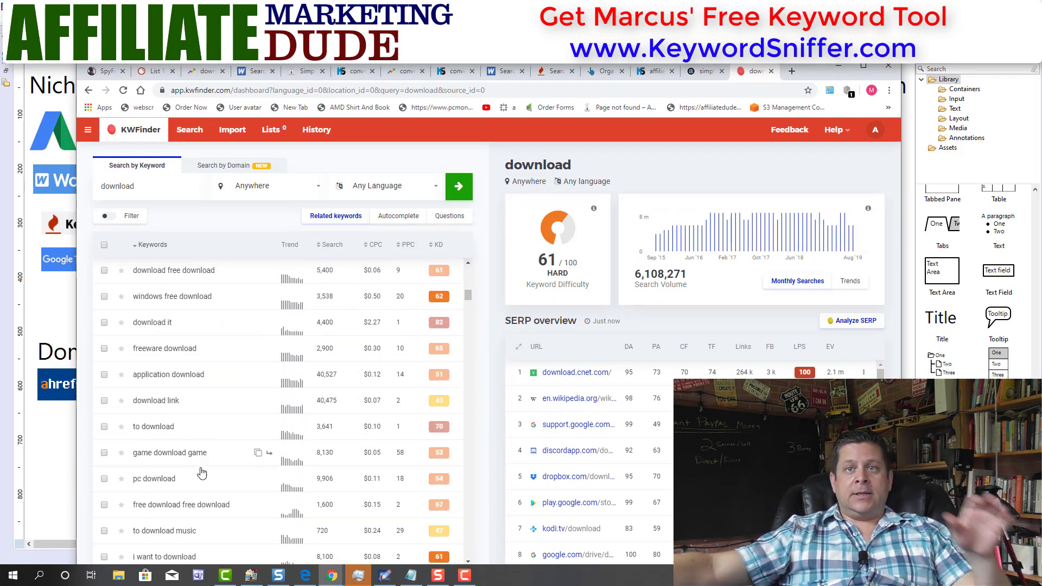
scroll(201, 473, up, 18)
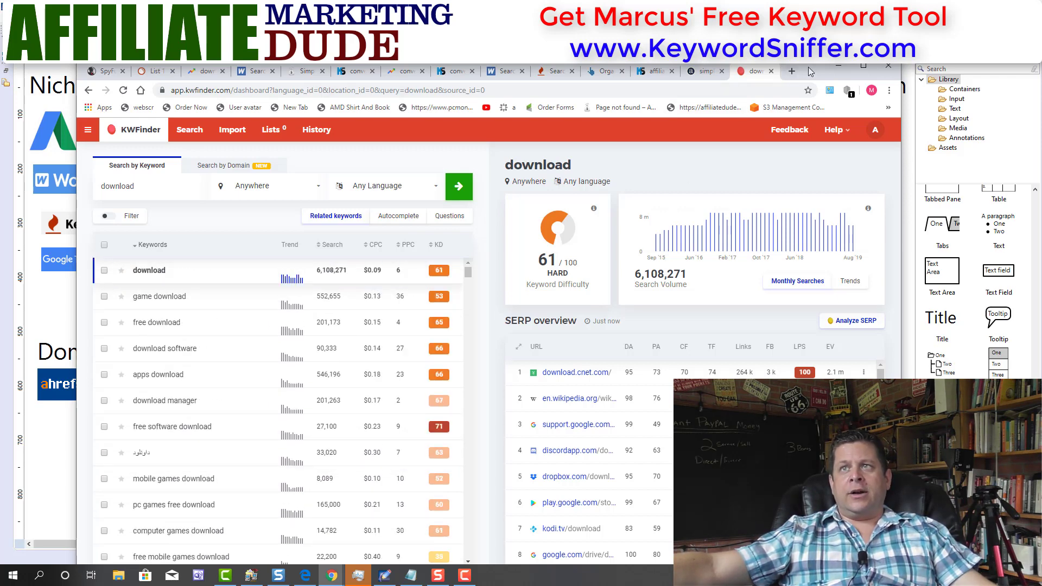
click(839, 65)
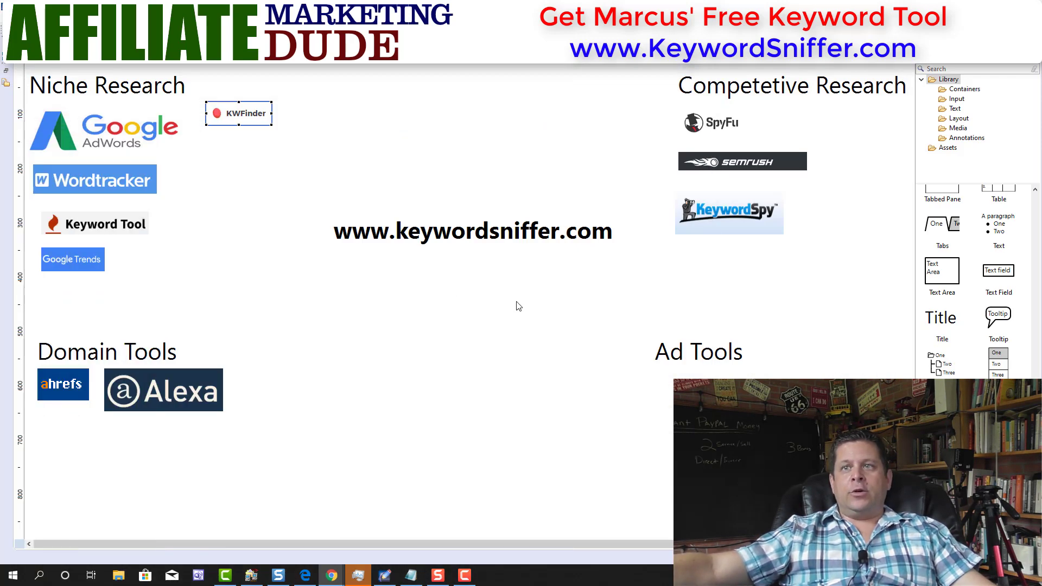
drag(595, 234, 645, 460)
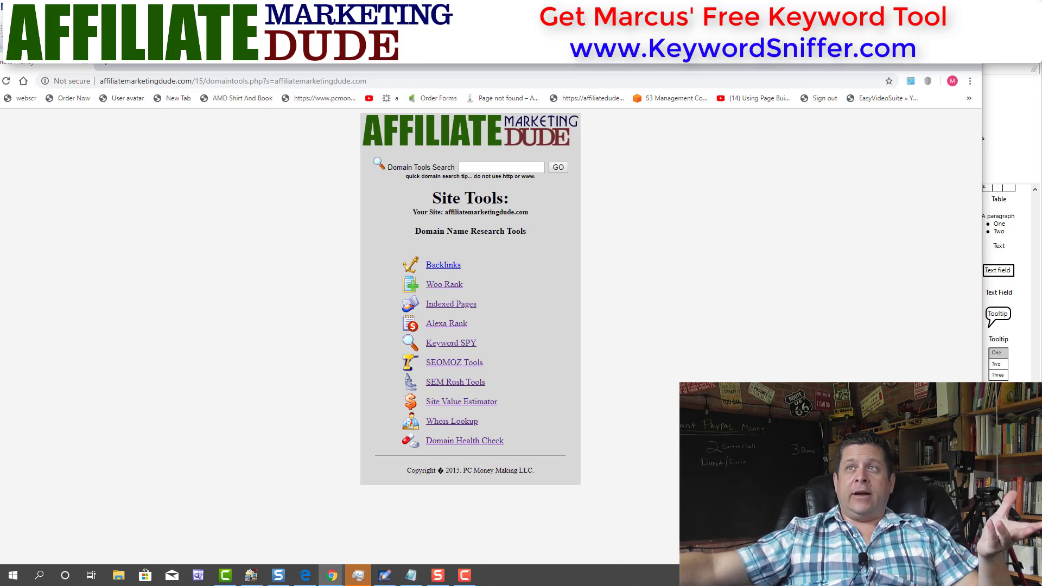
key(super+Down)
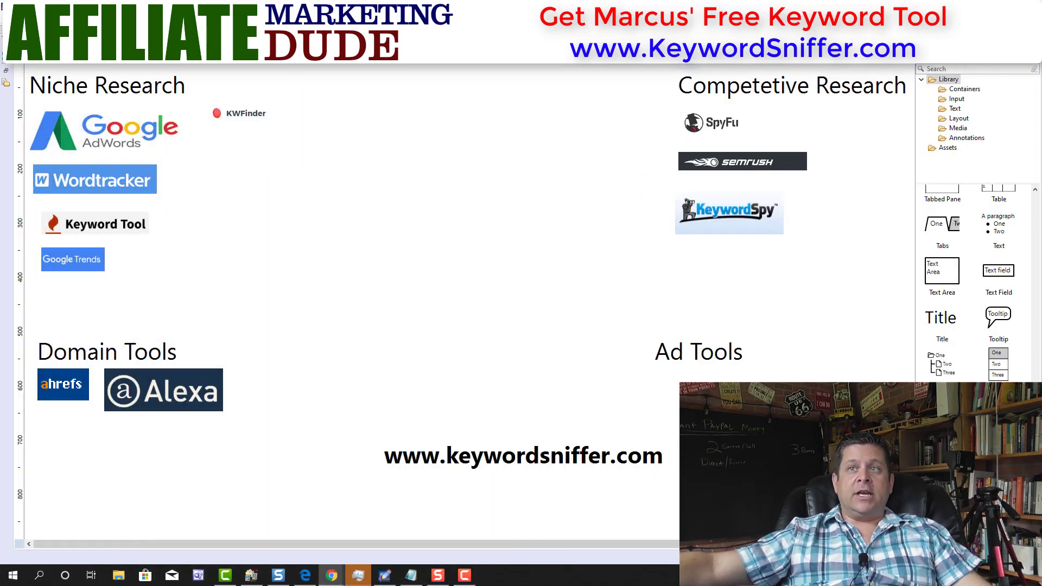